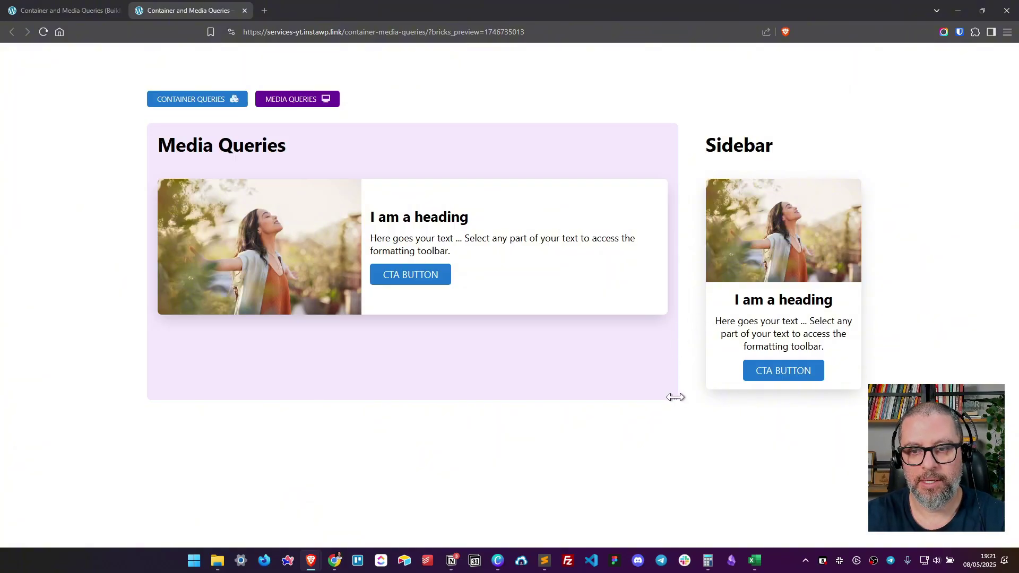
Step: Test the Media Queries content box by shrinking it to a narrow column, widening it slightly twice, and restoring its full width
drag(676, 397, 296, 383)
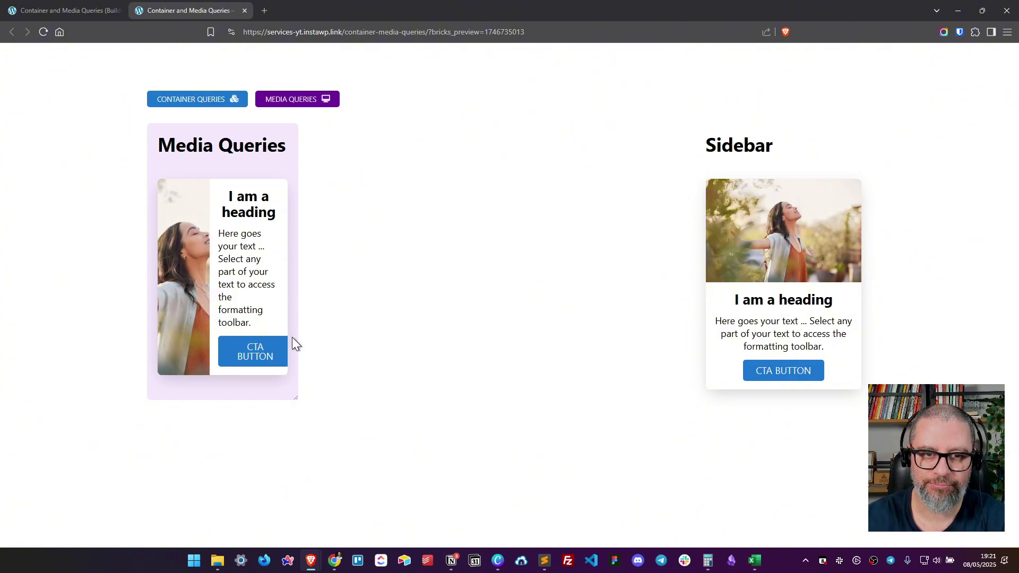
drag(296, 398, 309, 398)
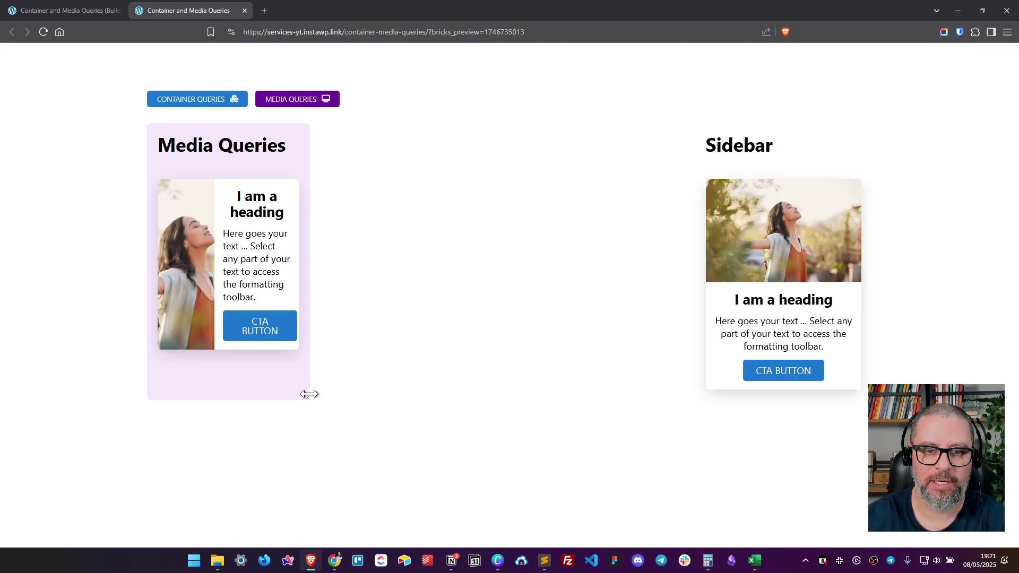
drag(309, 394, 341, 390)
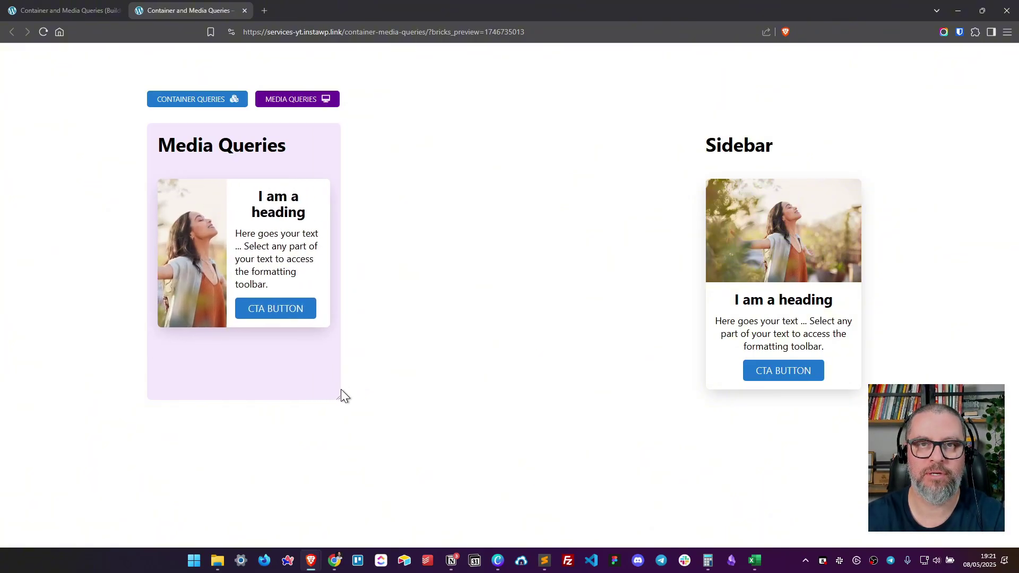
drag(340, 398, 678, 399)
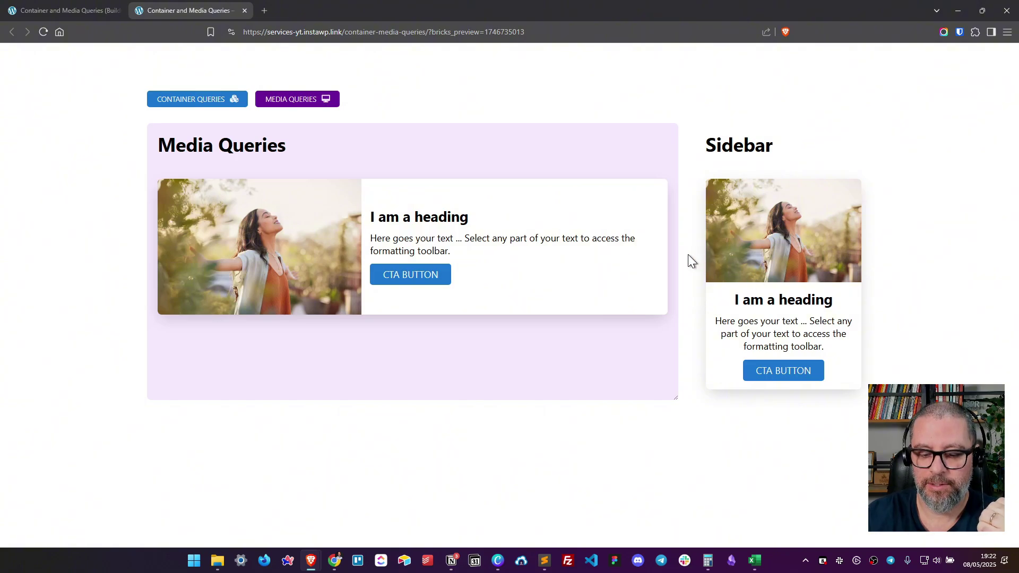
Step: Open the responsive device emulation in the developer tools and narrow the page viewport to about 1004 px
key(ctrl+shift+i)
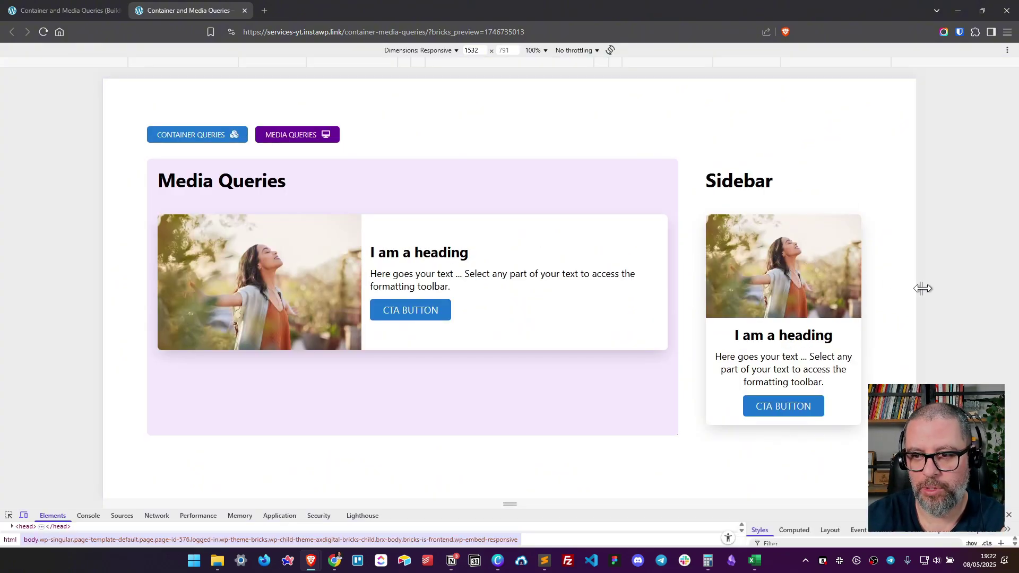
drag(905, 289, 867, 290)
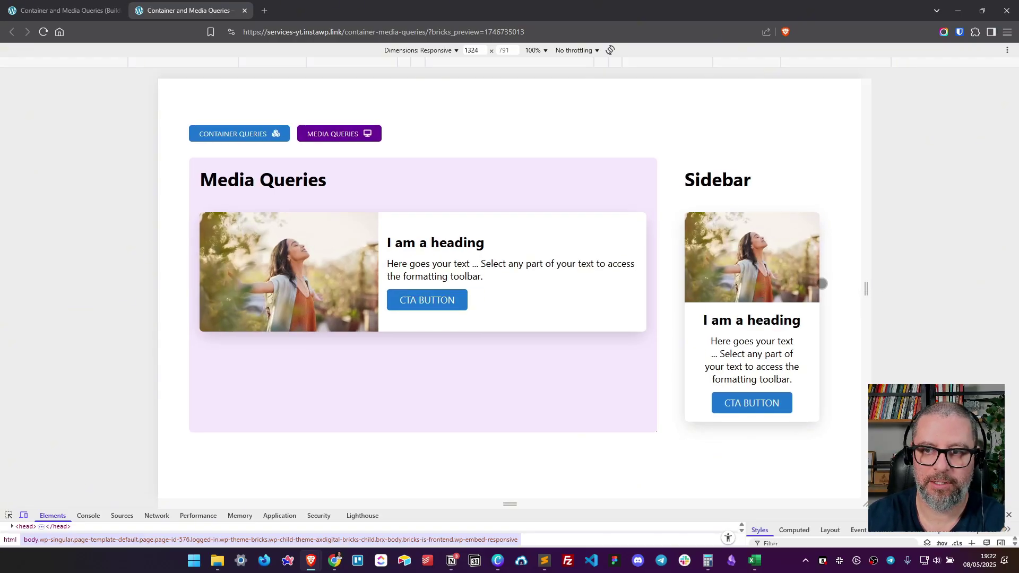
drag(867, 289, 784, 278)
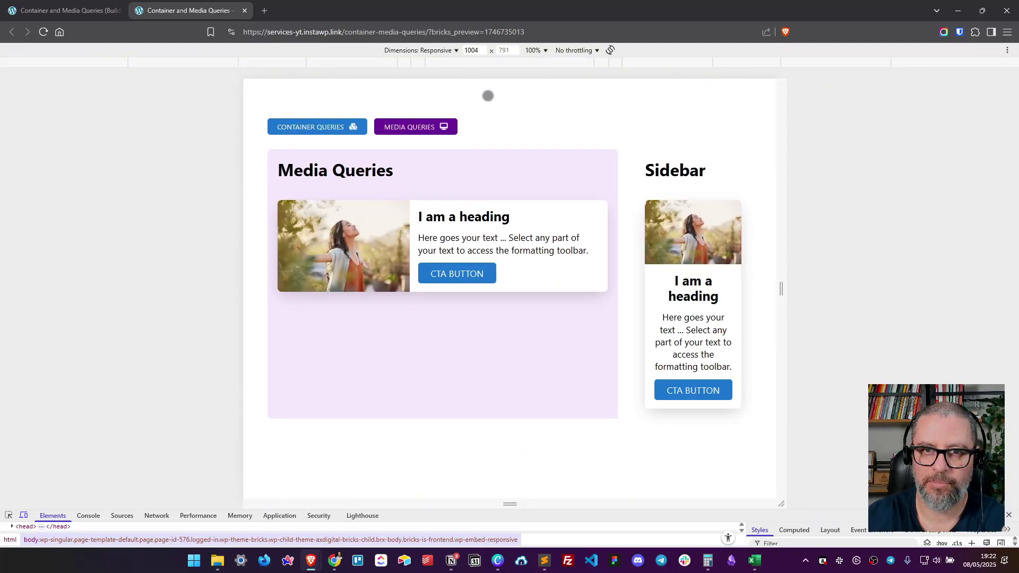
Step: Reduce the emulated viewport width pixel by pixel to 991 px and examine the Media Queries and Sidebar cards
click(483, 53)
key(Down)
key(Down)
key(Down)
key(Down)
key(Down)
key(Down)
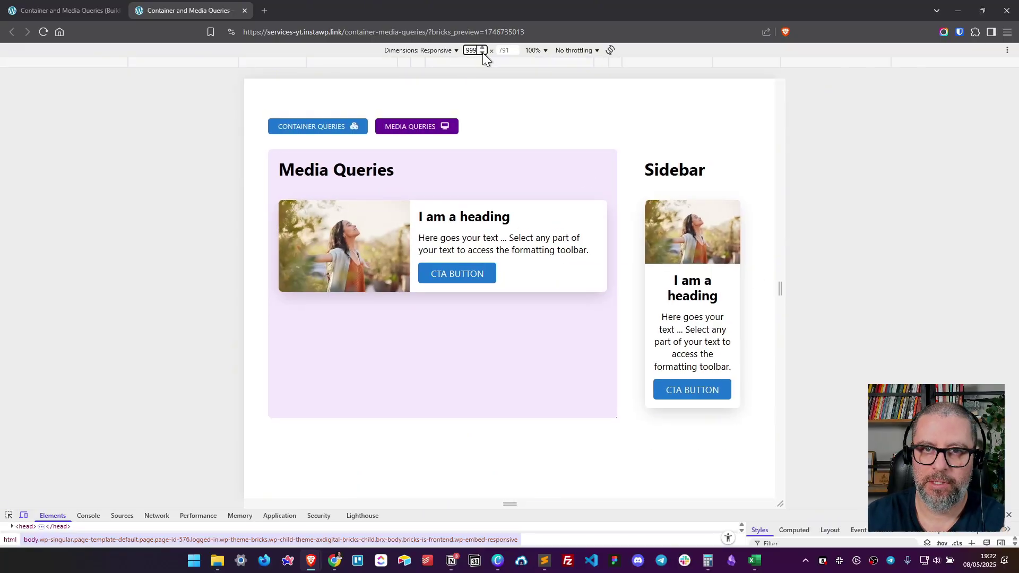
key(Down)
key(Down)
key(Down)
key(Down)
key(Down)
key(Down)
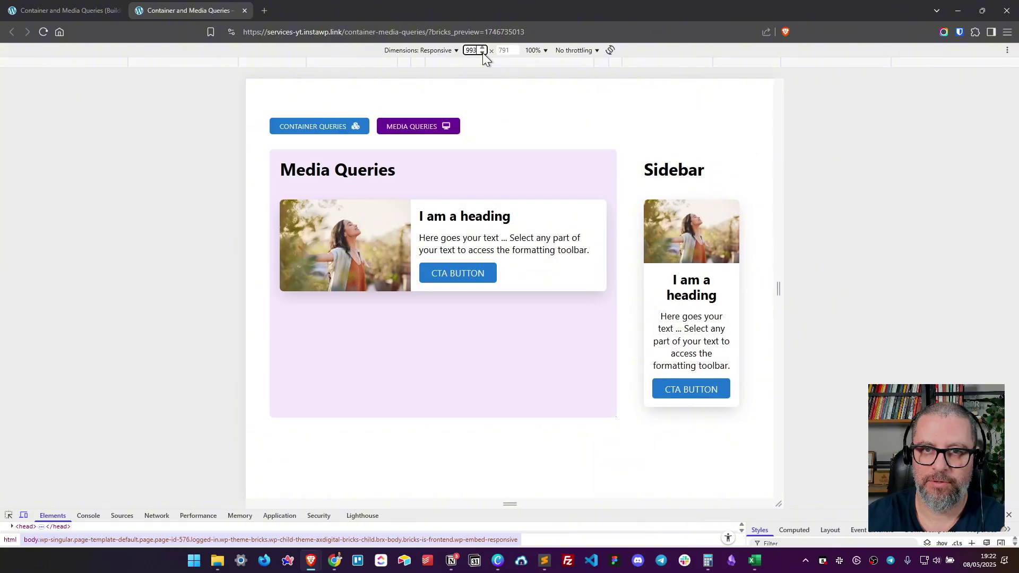
key(Down)
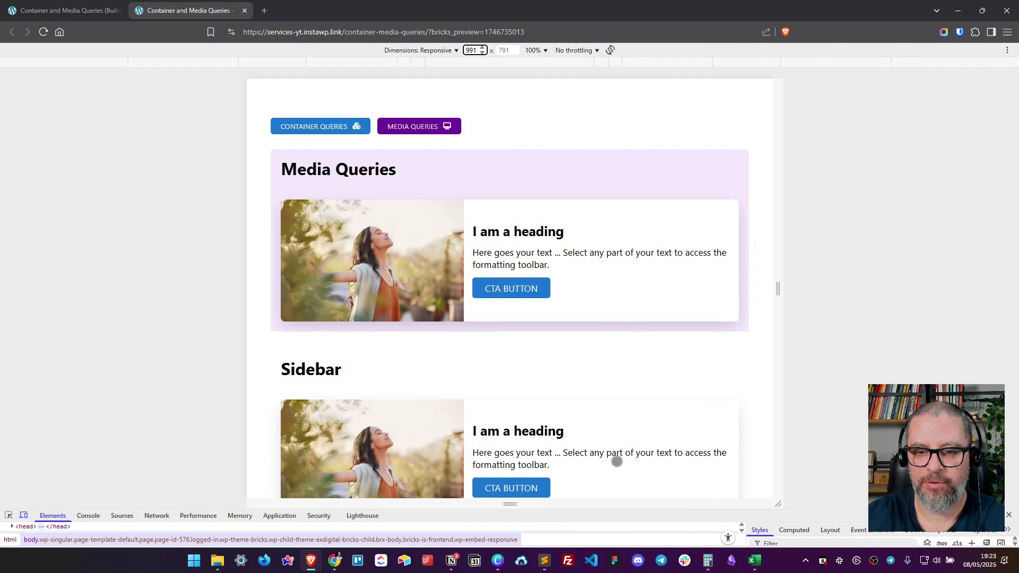
scroll(614, 460, down, 1)
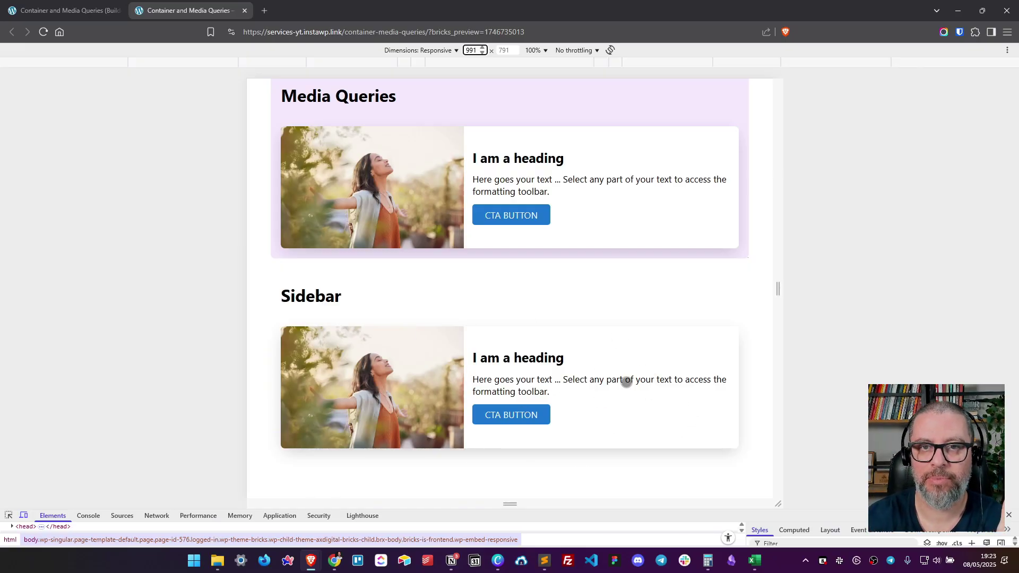
Step: Check both cards at a viewport width of about 439 px, and widen the viewport back to about 1533 px
drag(779, 292, 632, 294)
scroll(575, 323, down, 3)
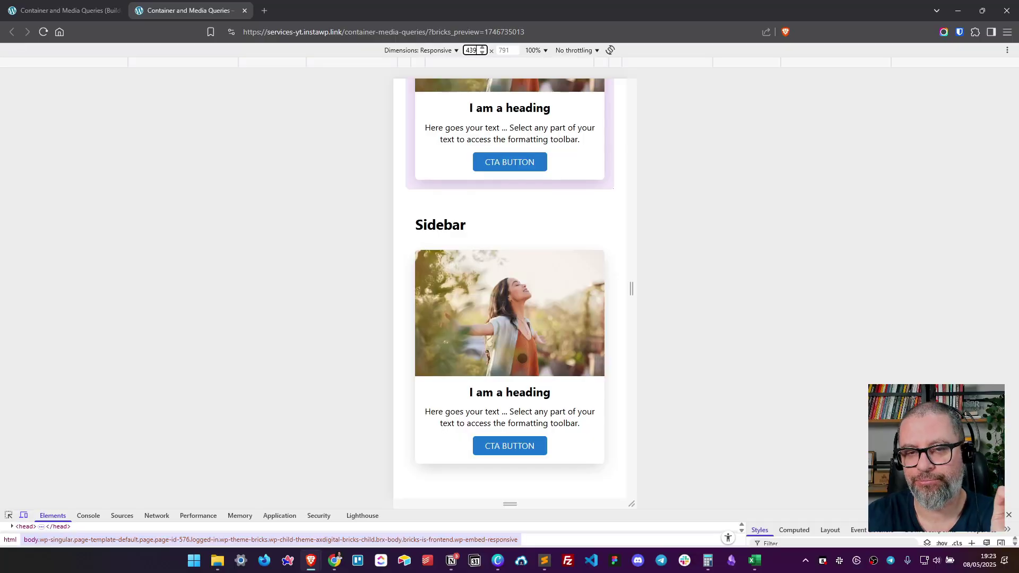
scroll(522, 355, up, 4)
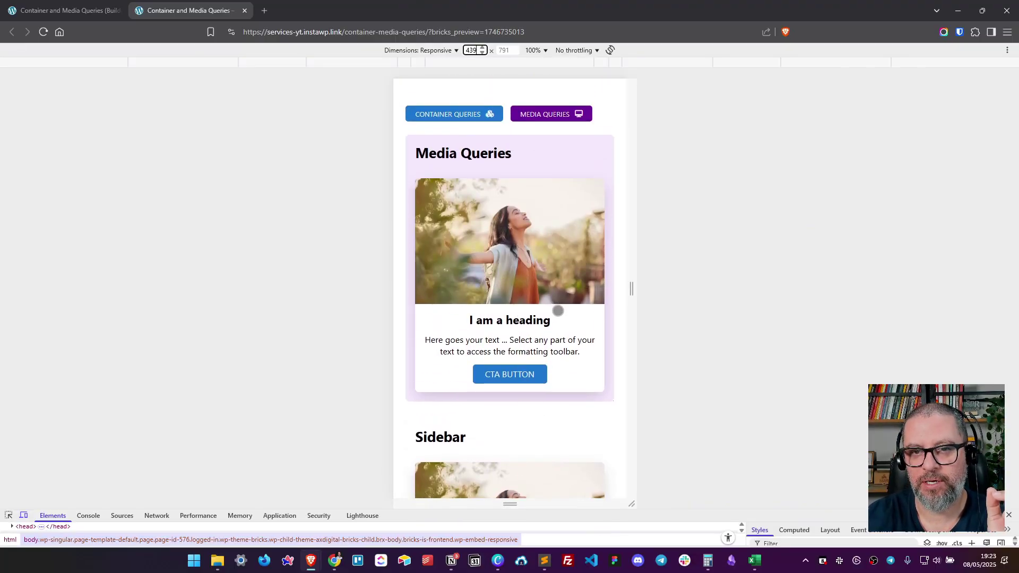
drag(633, 291, 891, 298)
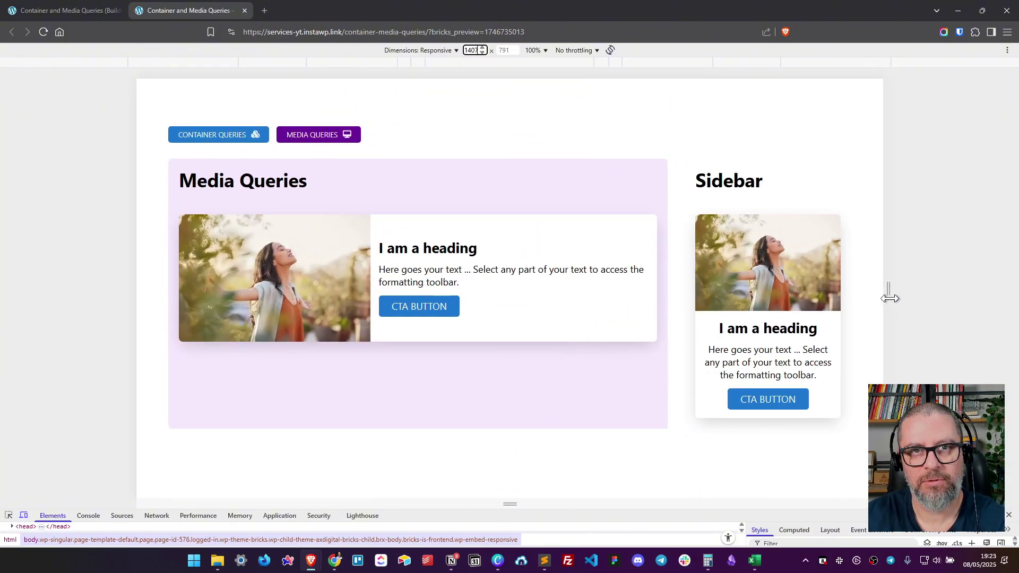
drag(888, 293, 922, 289)
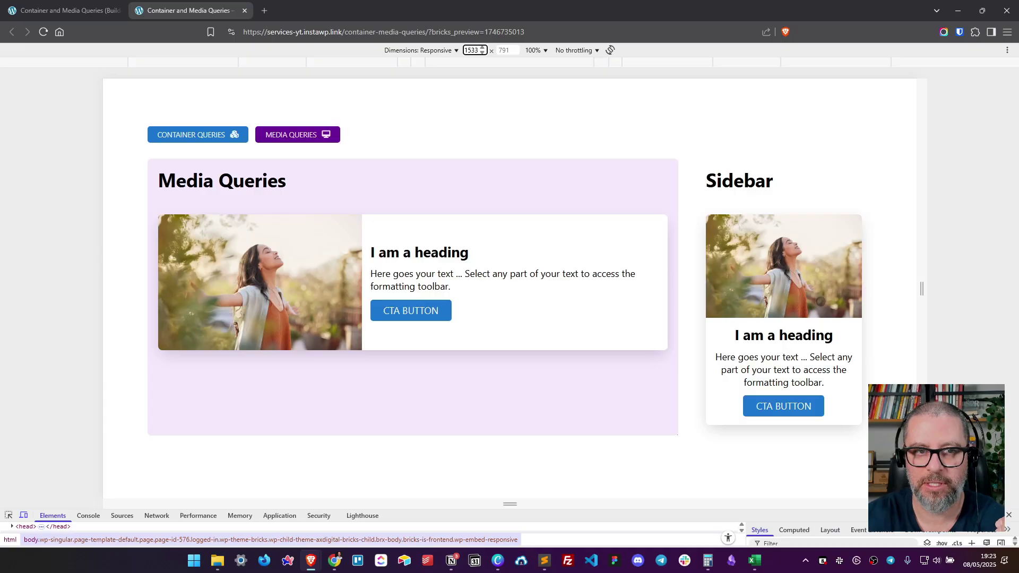
Step: Show the Container Queries demo without the developer tools and test its card by narrowing and widening the content box twice
click(212, 141)
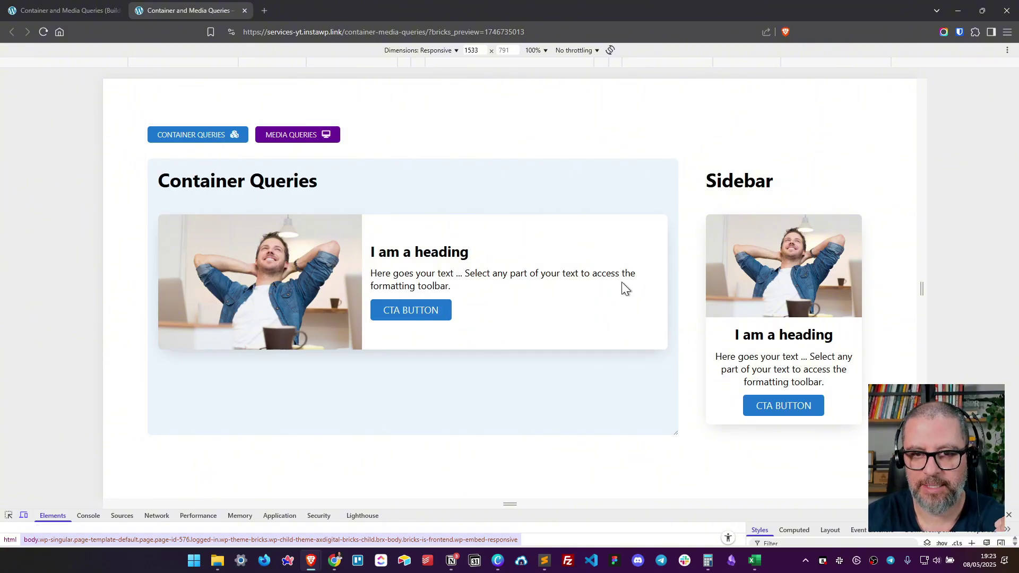
key(F12)
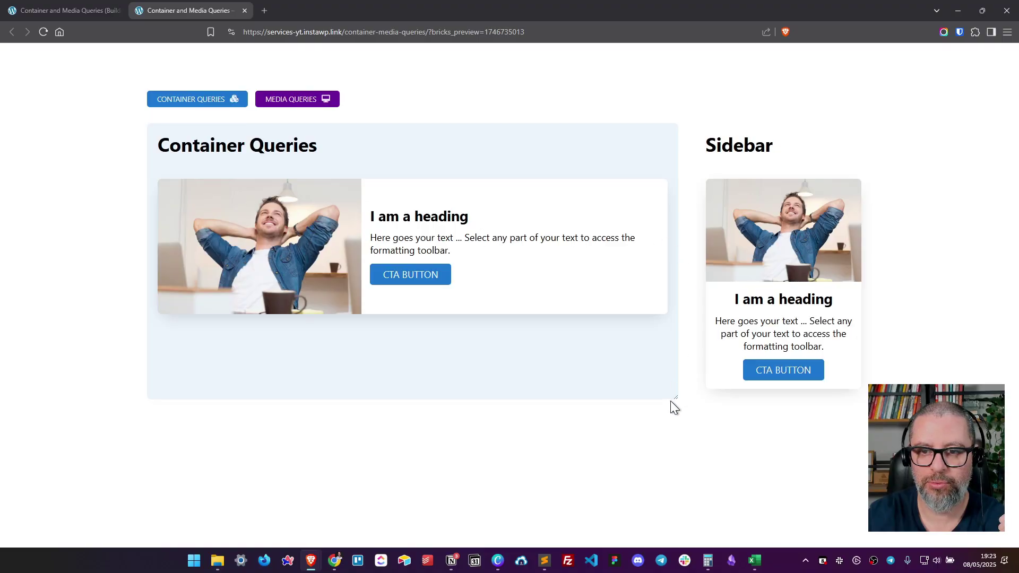
drag(678, 398, 326, 368)
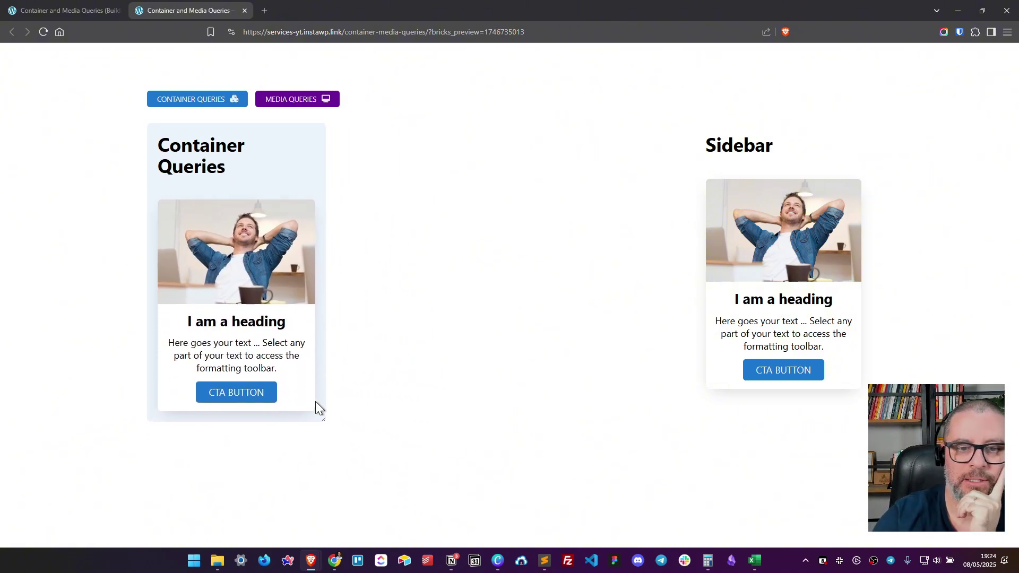
drag(325, 418, 669, 413)
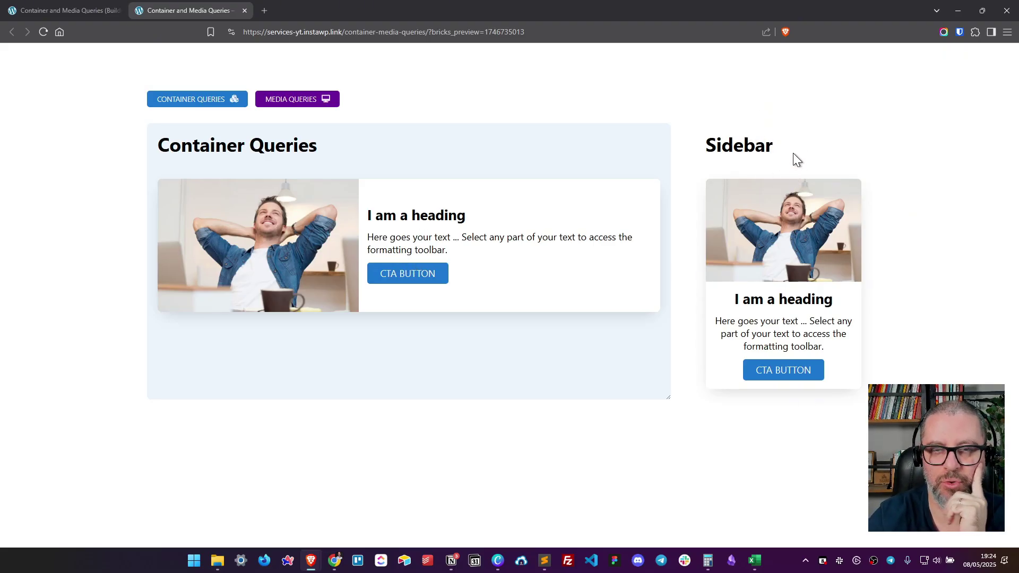
drag(669, 394, 379, 406)
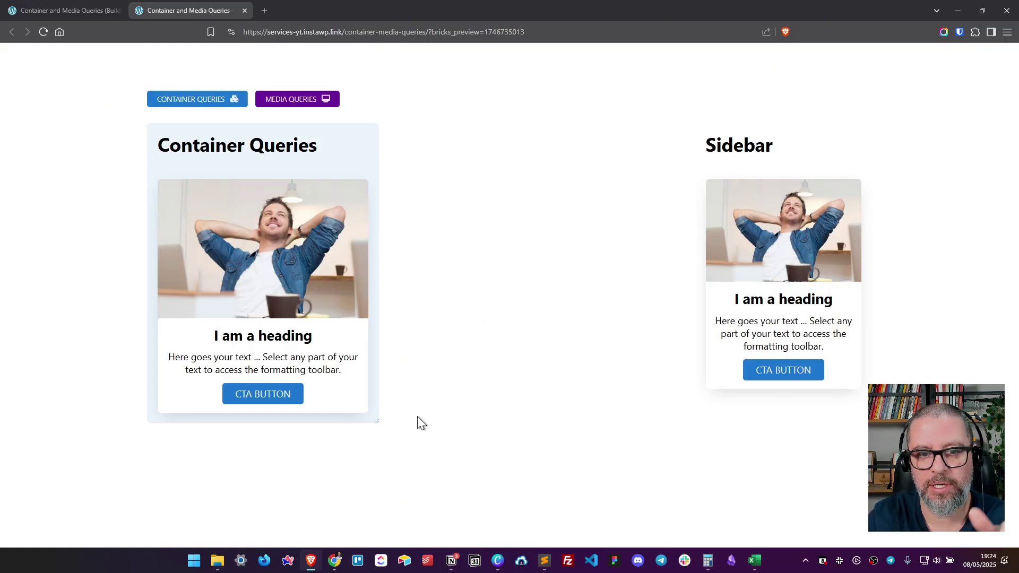
drag(377, 422, 710, 391)
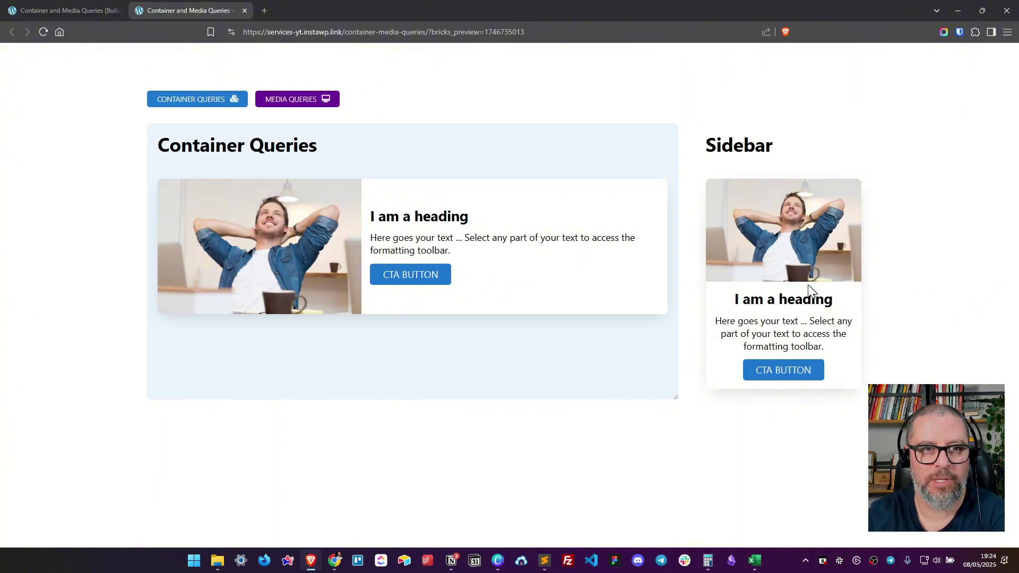
Step: In the Bricks builder, display the custom CSS of the .cta-card--container class on the Container Queries Cta Card
click(81, 11)
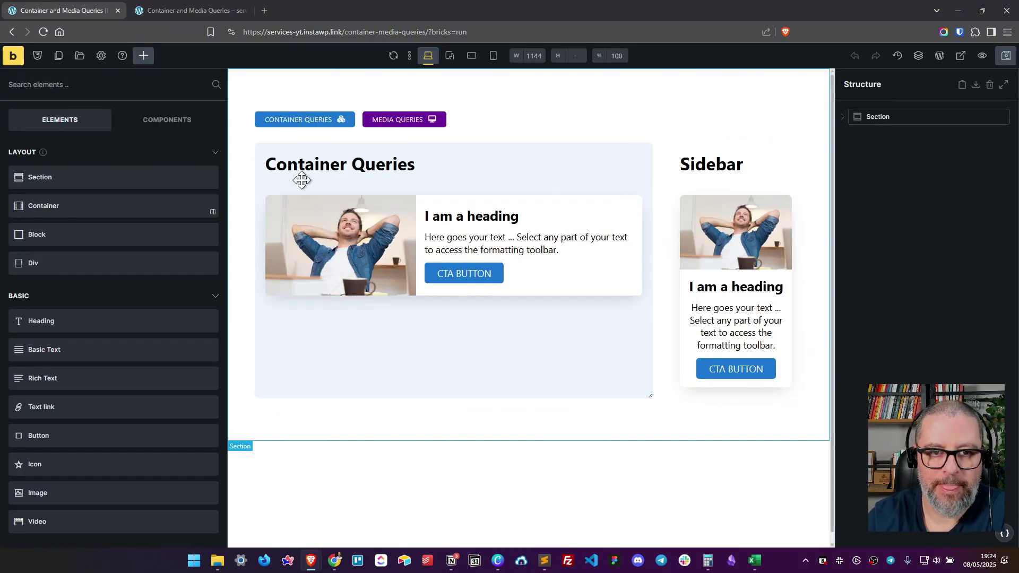
click(353, 205)
click(923, 227)
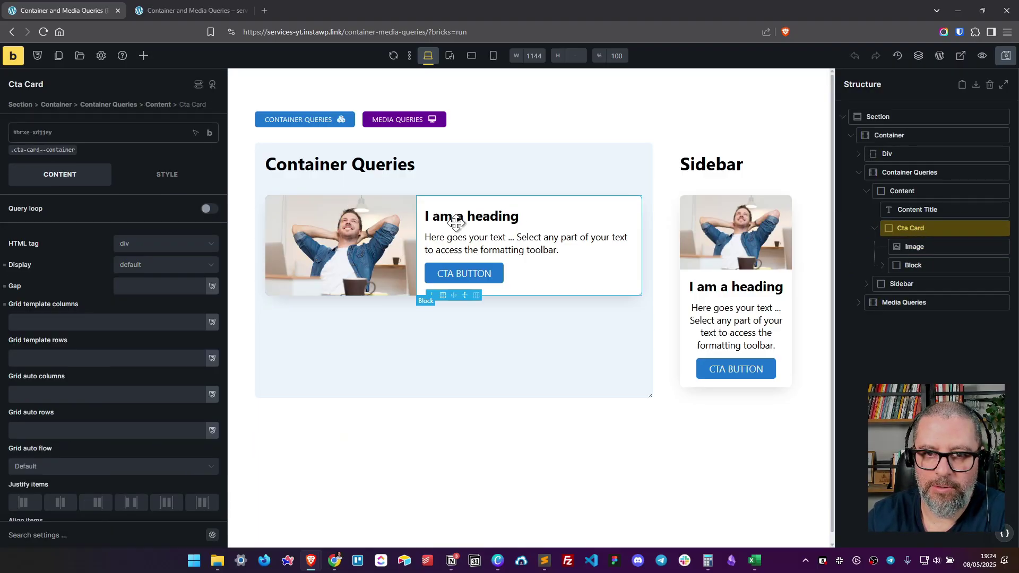
click(43, 151)
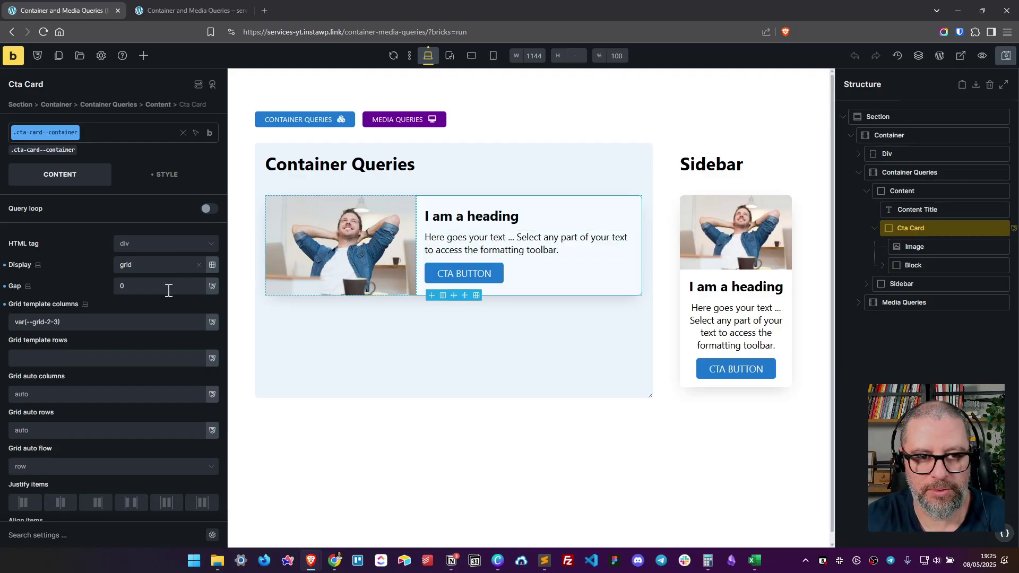
click(161, 185)
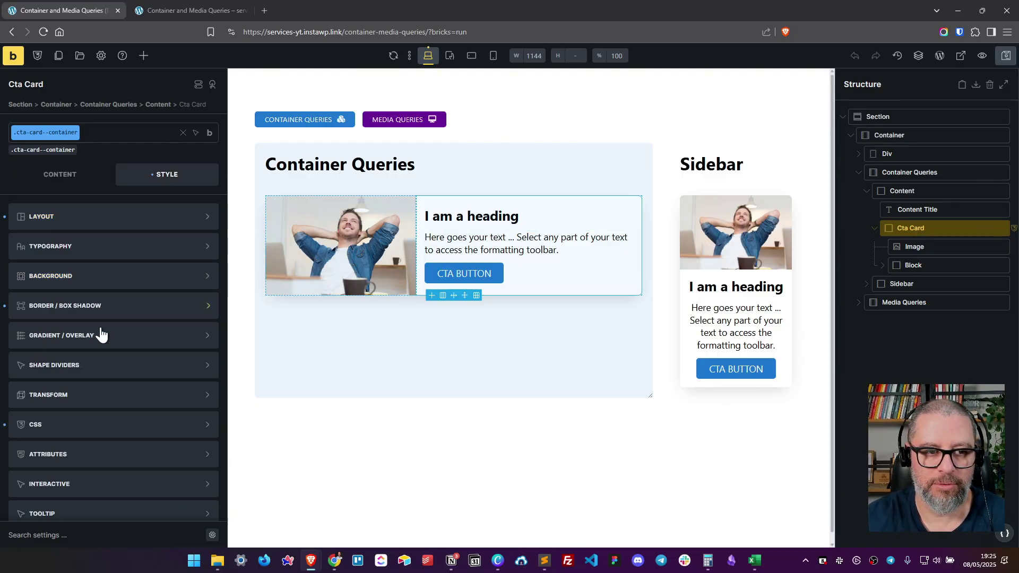
click(101, 424)
scroll(123, 335, down, 5)
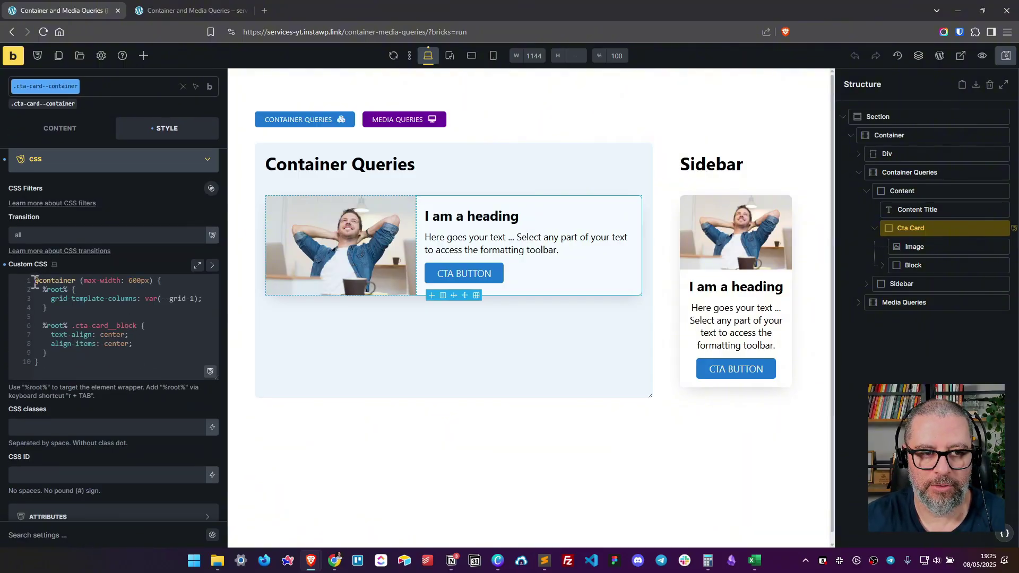
drag(35, 284, 77, 285)
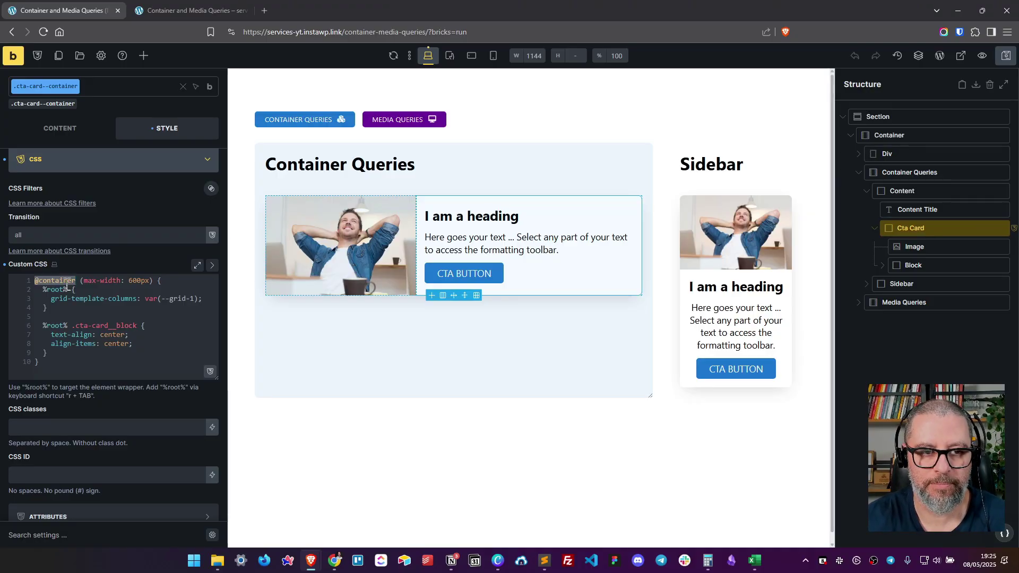
click(57, 288)
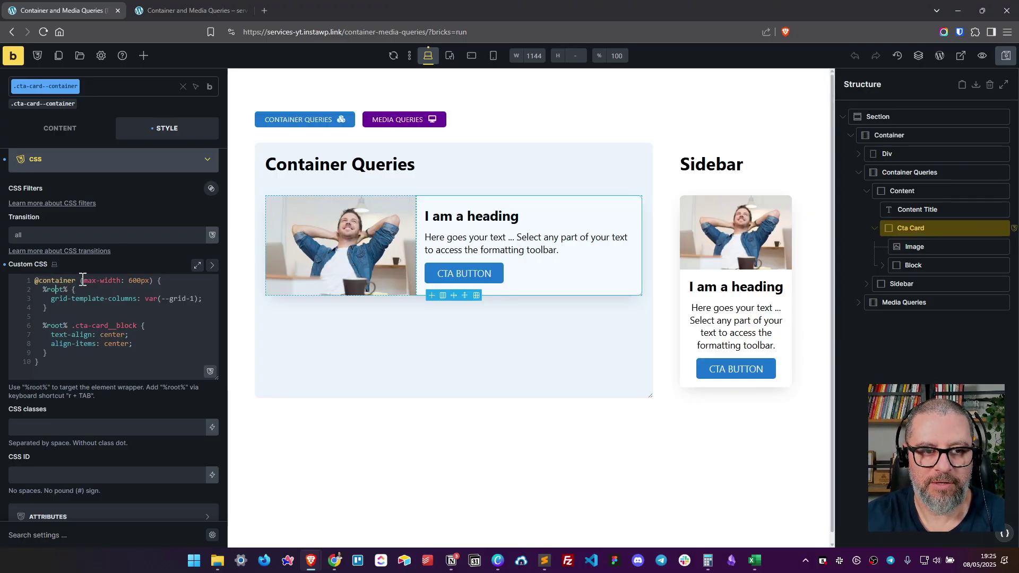
double_click(145, 280)
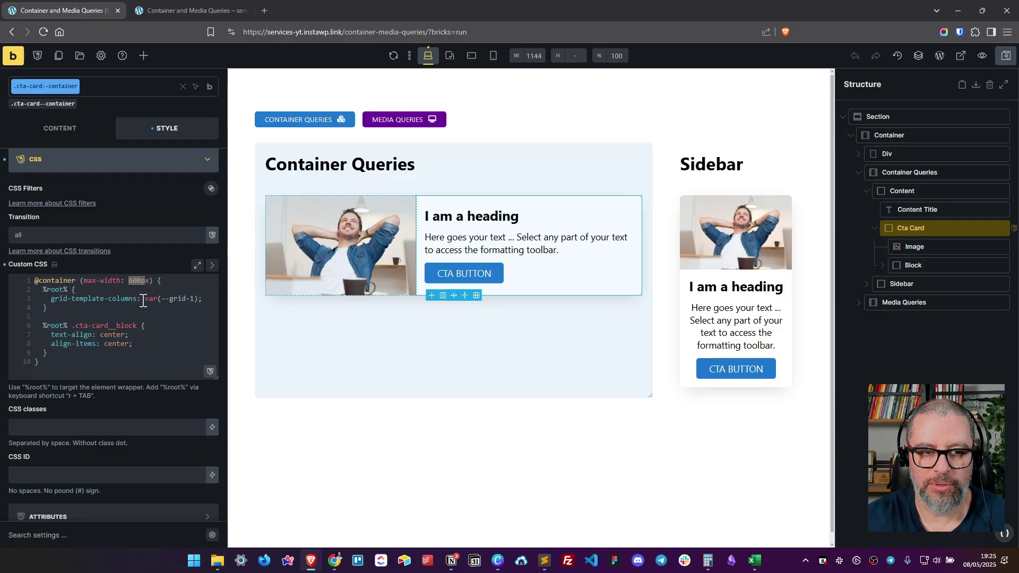
drag(142, 299, 198, 299)
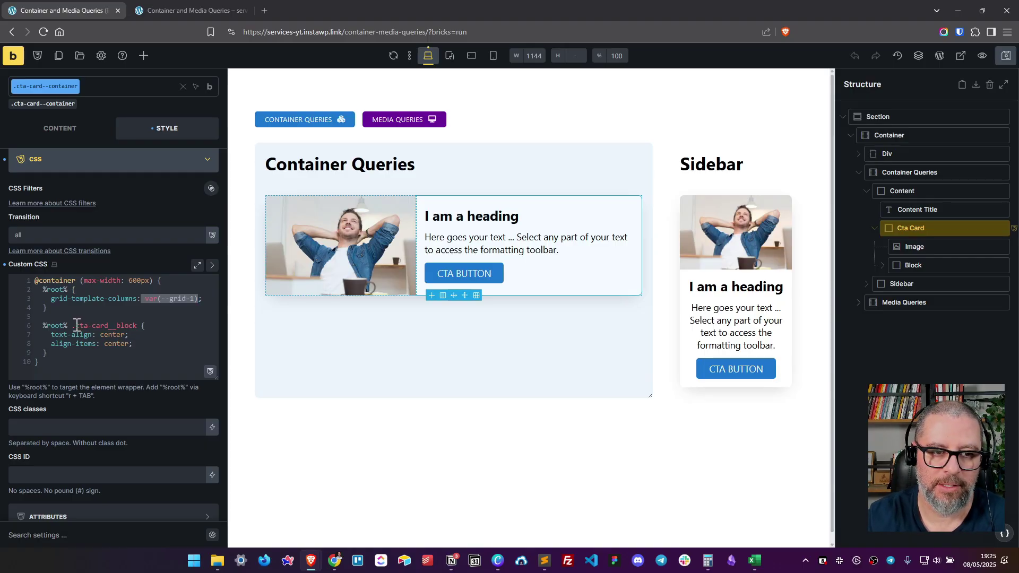
drag(76, 326, 126, 328)
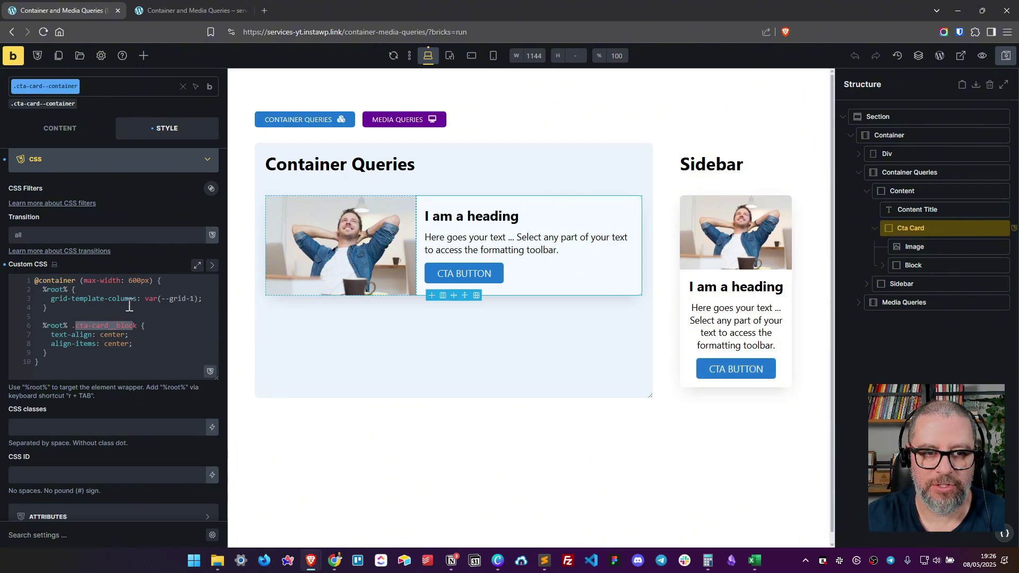
drag(54, 335, 128, 335)
drag(54, 344, 134, 344)
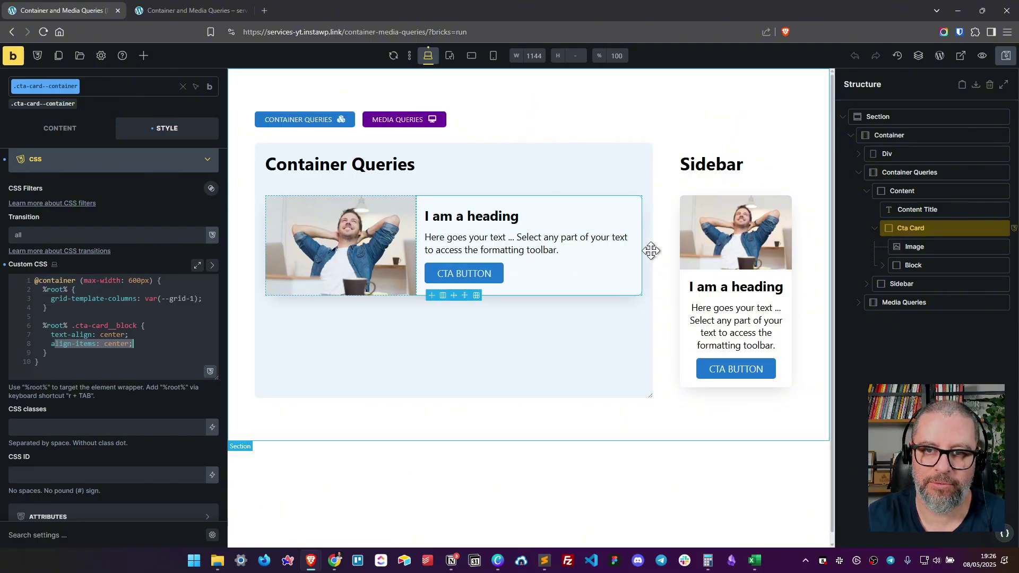
click(136, 307)
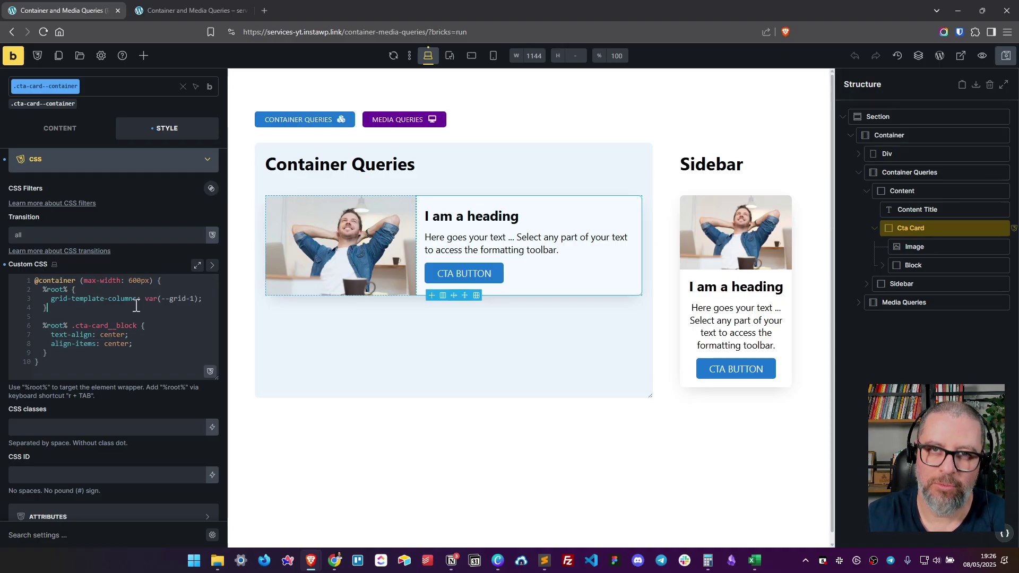
Step: Display the custom CSS of the .container-querie class on the Content block
click(900, 193)
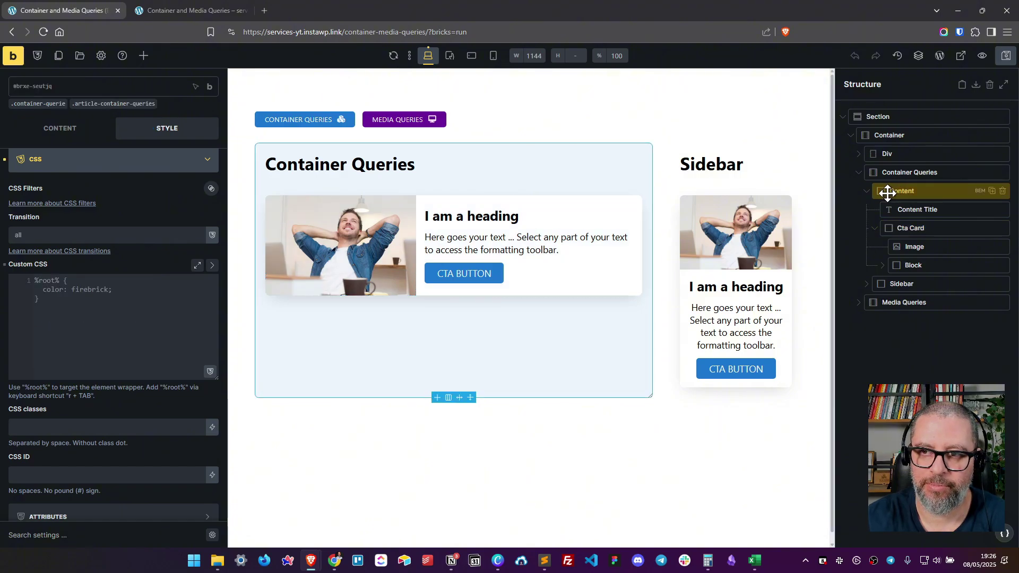
click(57, 104)
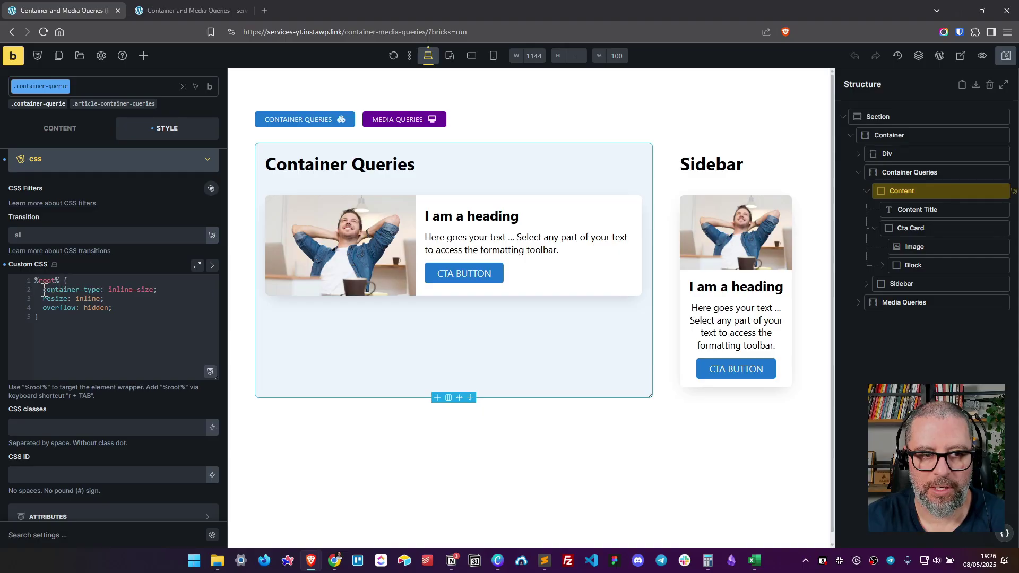
Step: Examine the container-type, resize and overflow declarations in the Content block's .container-querie custom CSS
drag(42, 289, 159, 290)
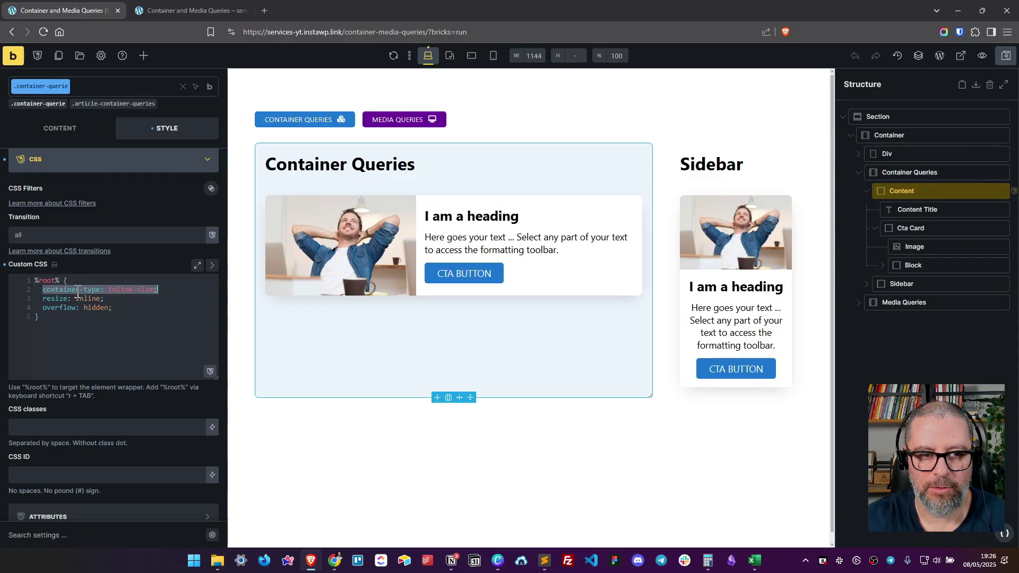
click(134, 291)
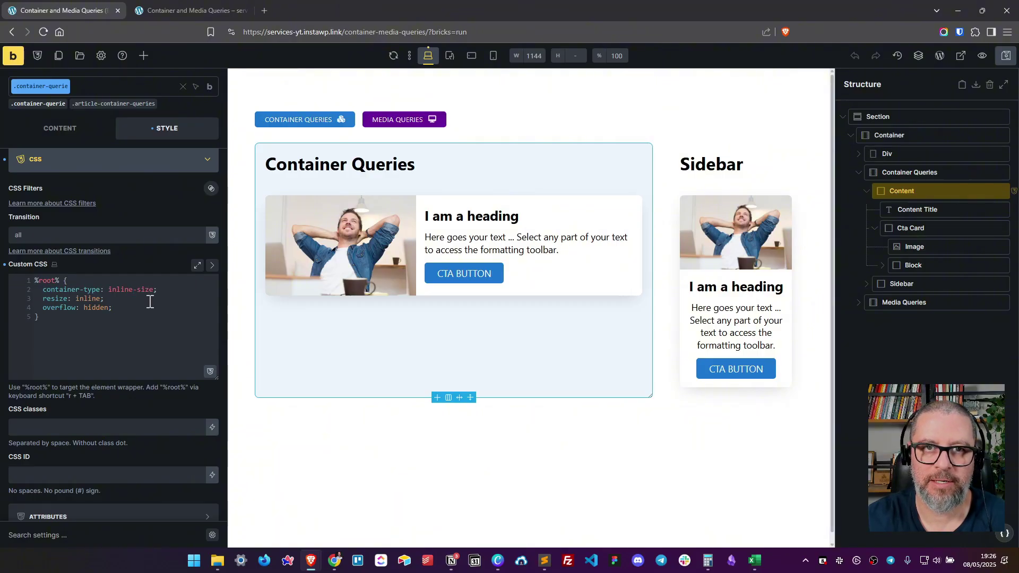
drag(43, 290, 155, 290)
drag(42, 299, 113, 307)
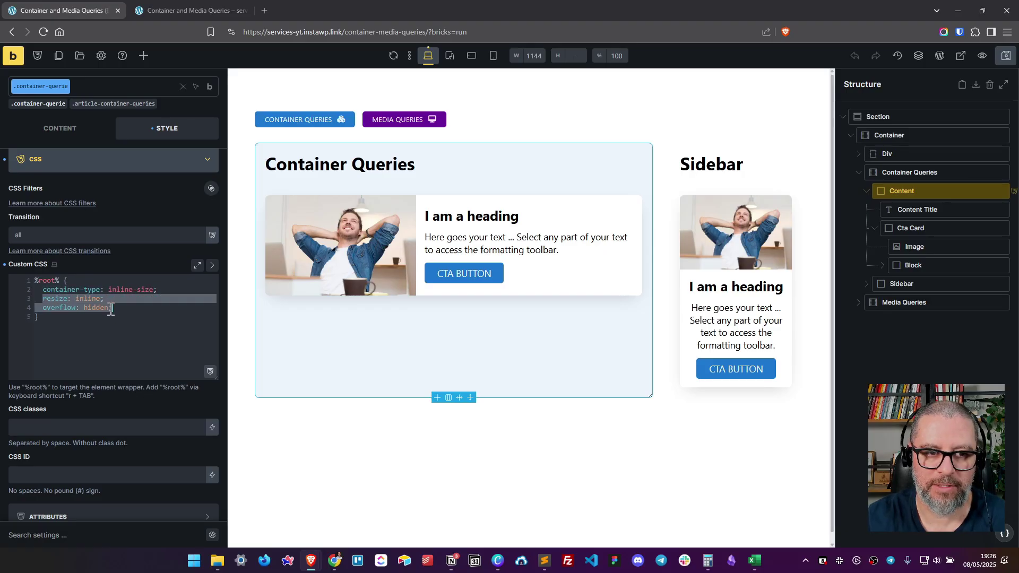
Step: Test the resize handle by slightly narrowing the Container Queries content box in the page preview, and return to the builder
click(207, 9)
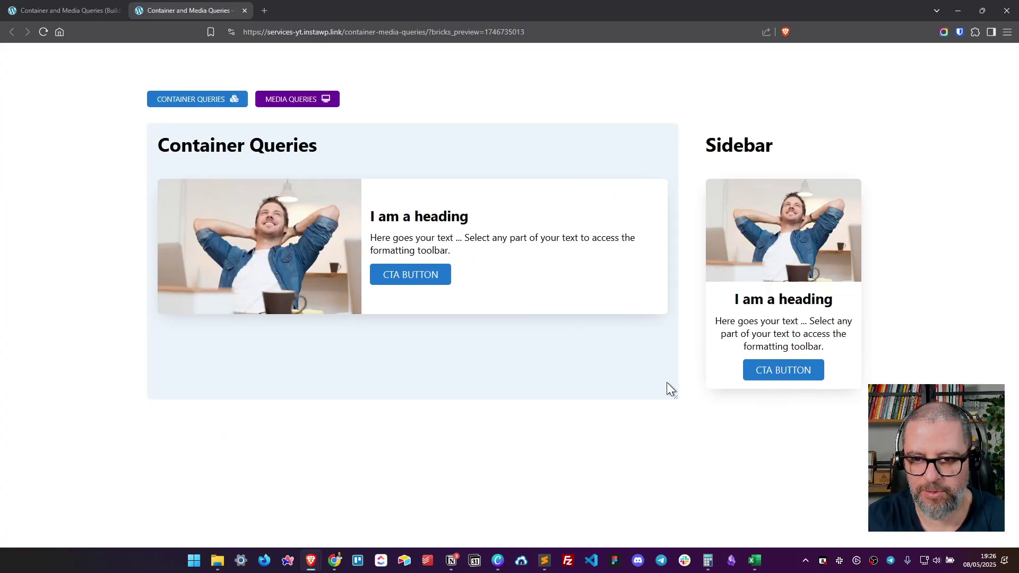
mouse_move(673, 396)
mouse_down()
mouse_move(633, 396)
mouse_move(646, 403)
mouse_move(680, 401)
mouse_move(361, 359)
mouse_move(687, 389)
mouse_move(453, 368)
mouse_move(635, 382)
mouse_move(343, 344)
mouse_move(455, 353)
mouse_move(658, 395)
mouse_up()
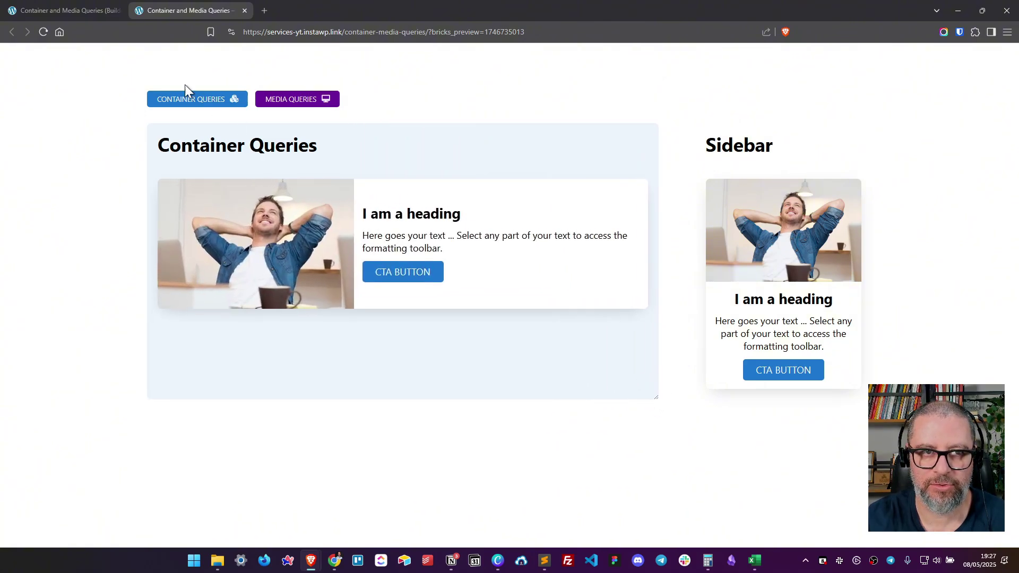
click(55, 9)
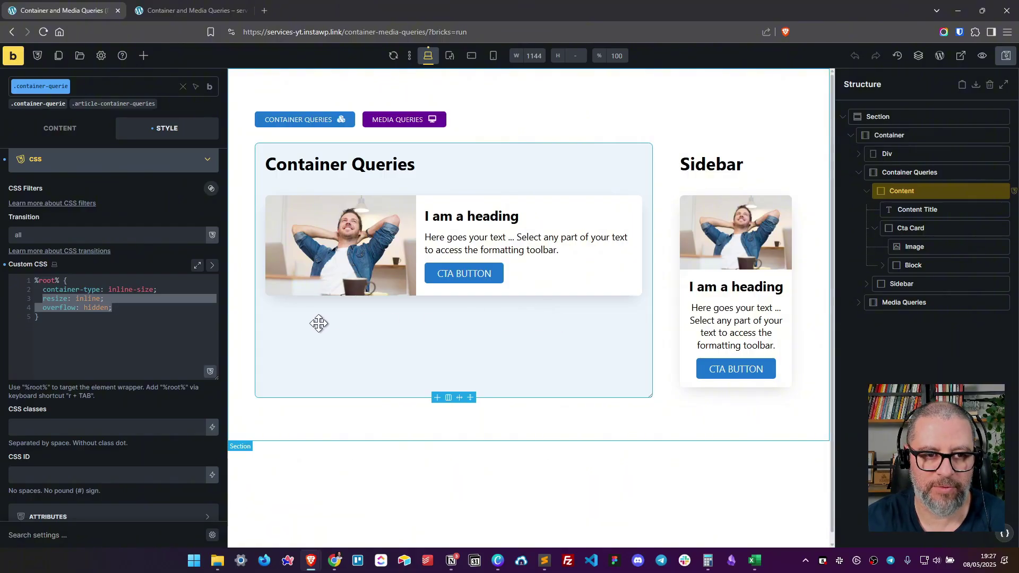
Step: Review the container-type: inline-size declaration in the Content block's custom CSS once more
click(136, 309)
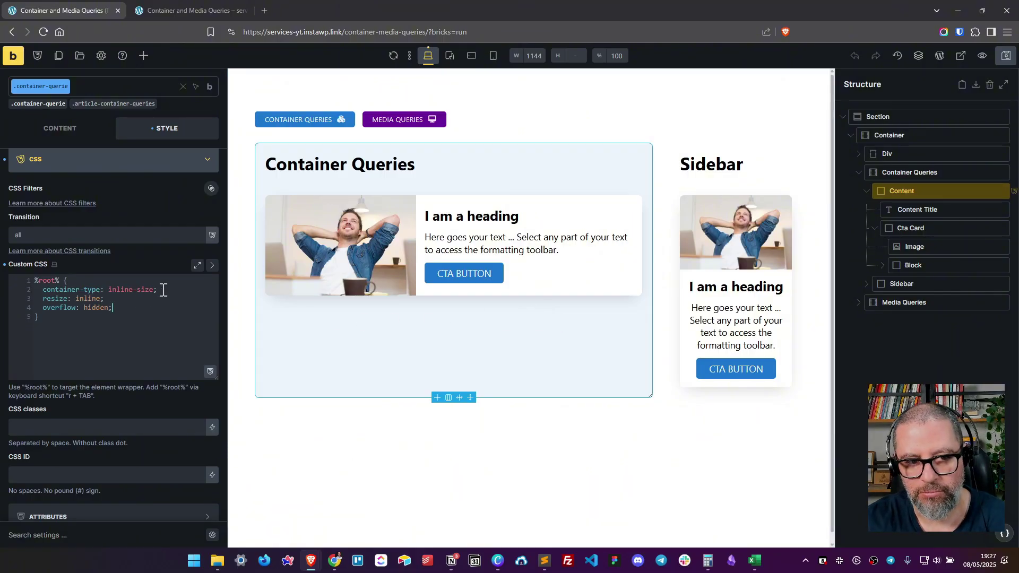
drag(160, 290, 46, 286)
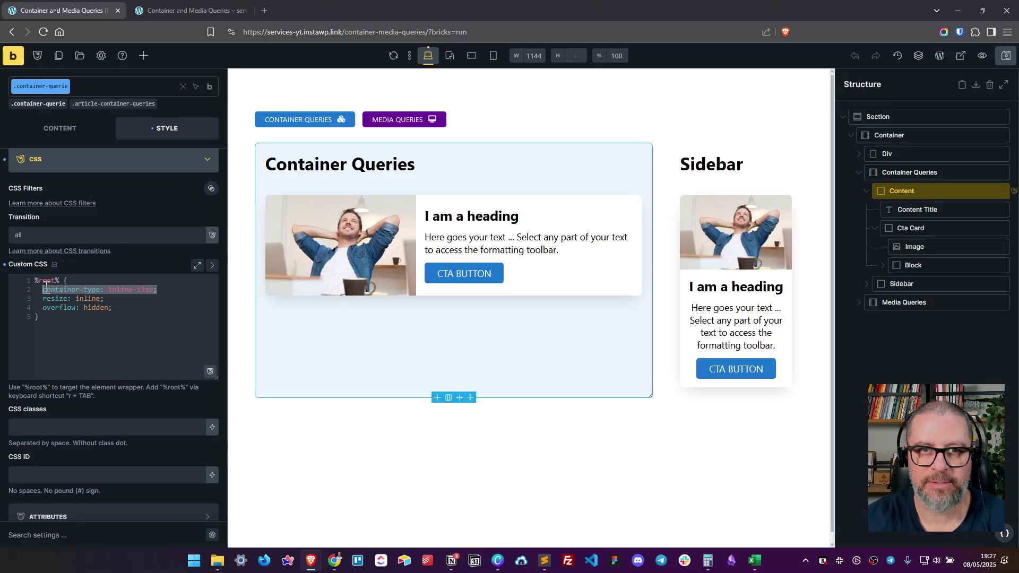
click(63, 290)
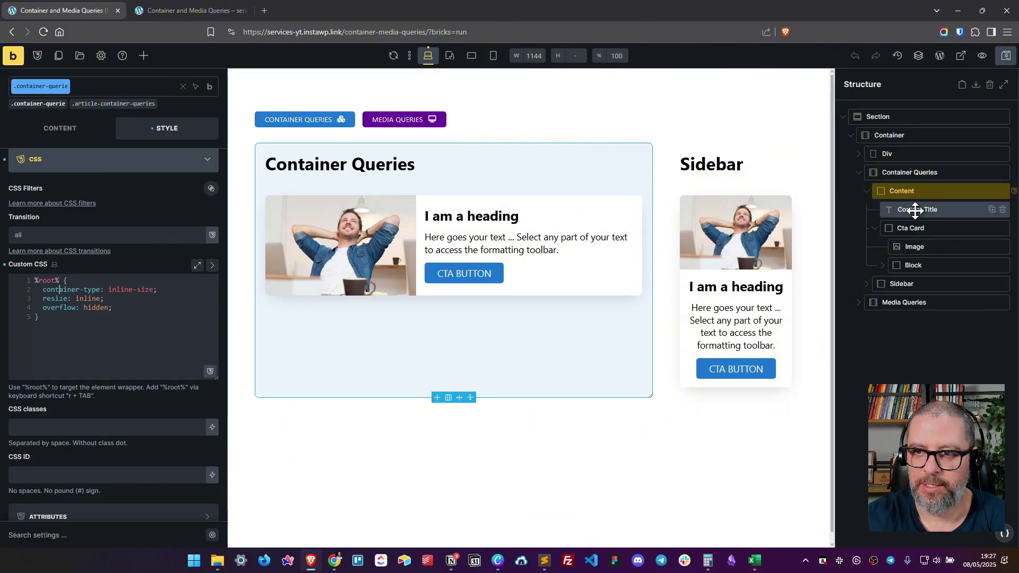
click(914, 228)
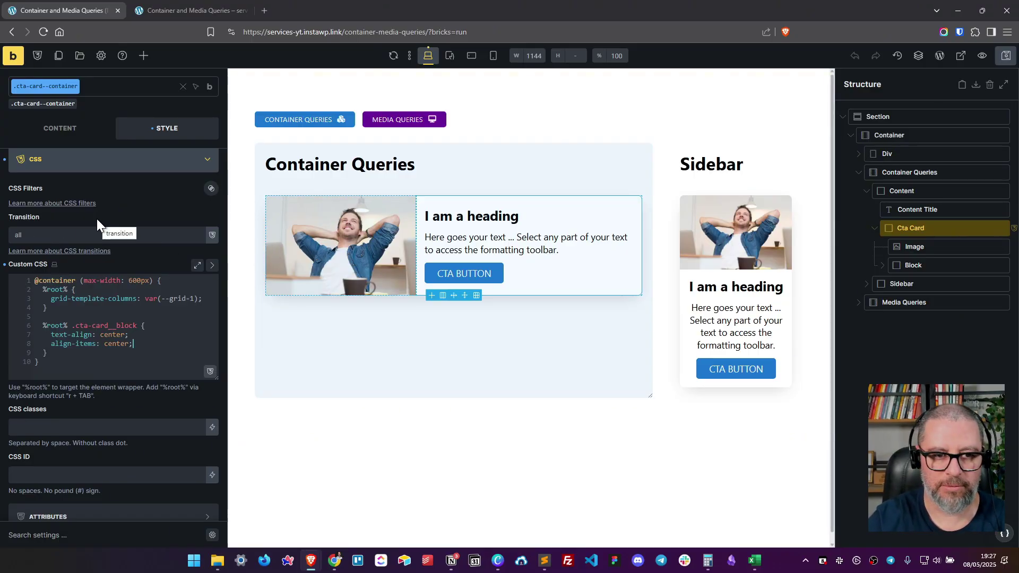
key(Return)
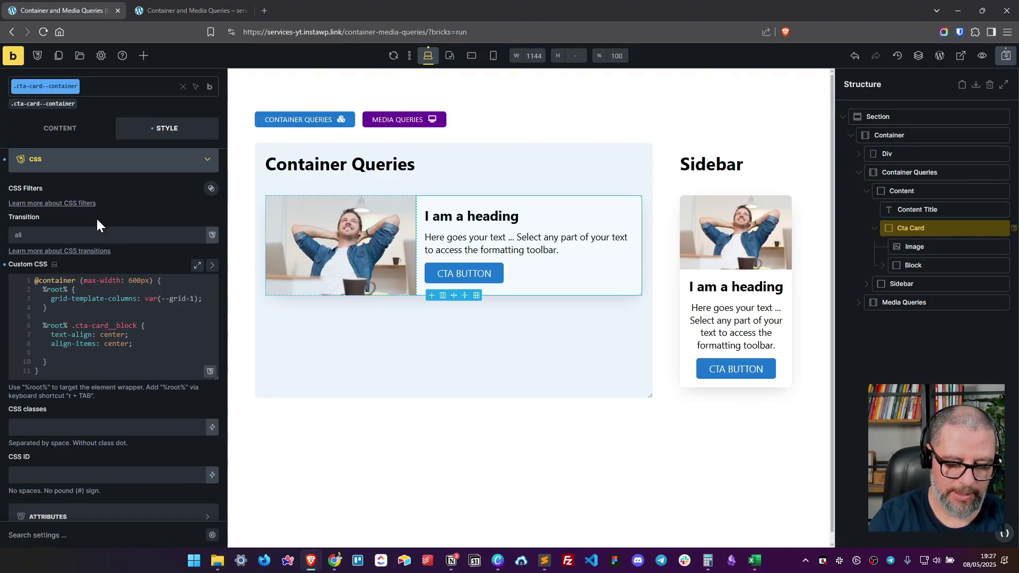
text(background-color)
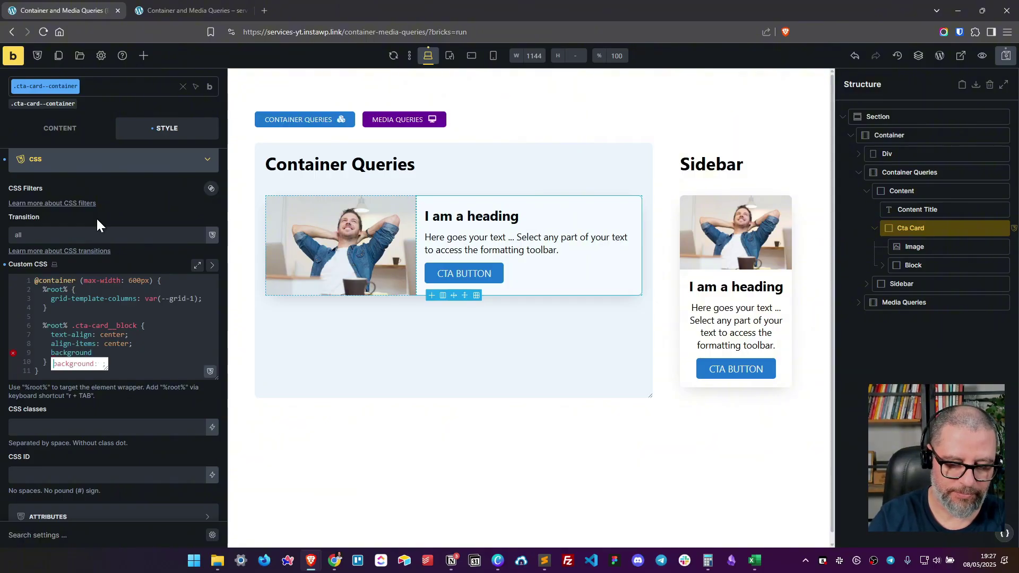
text(: )
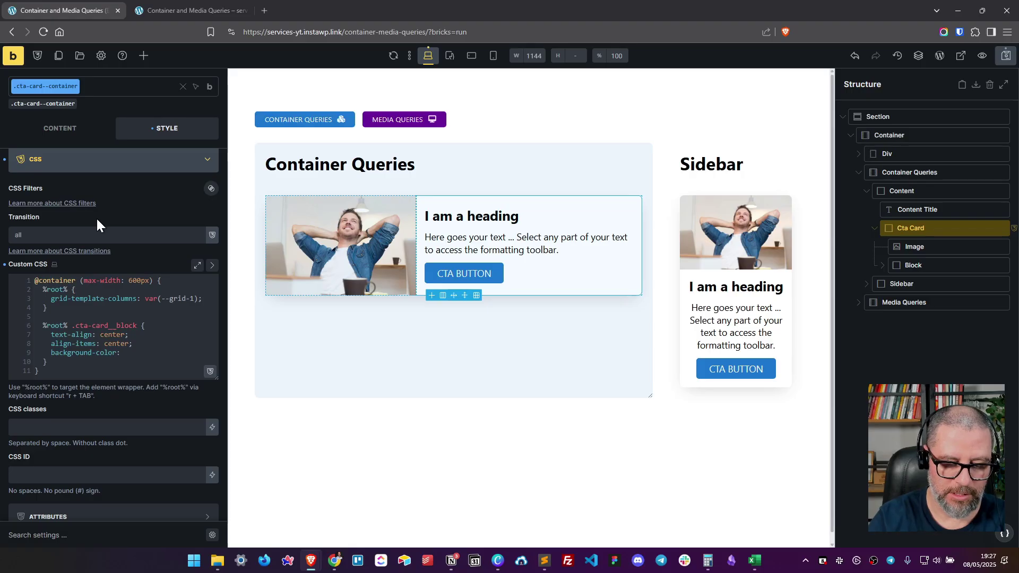
text(yel)
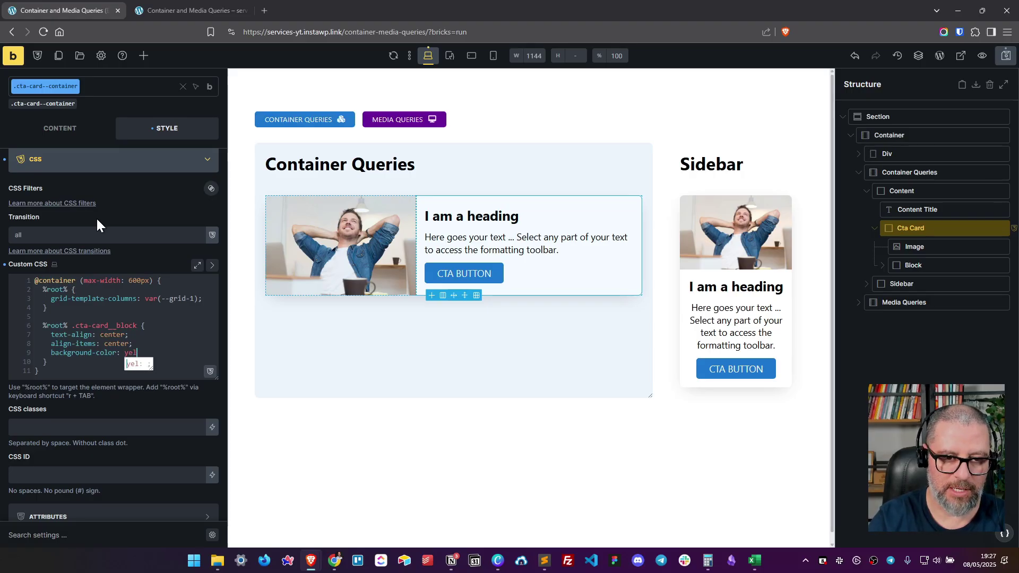
text(lo)
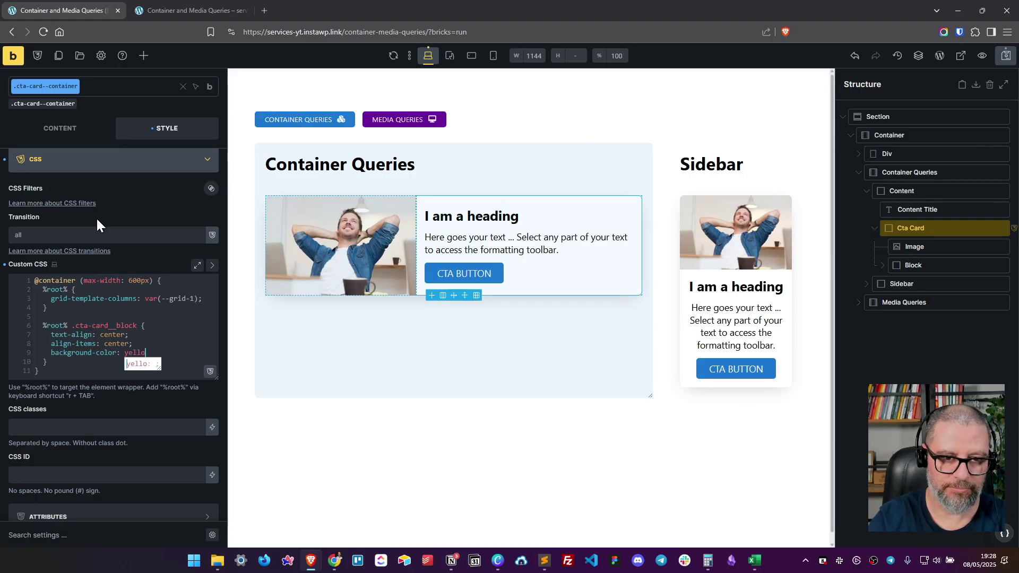
text(w;)
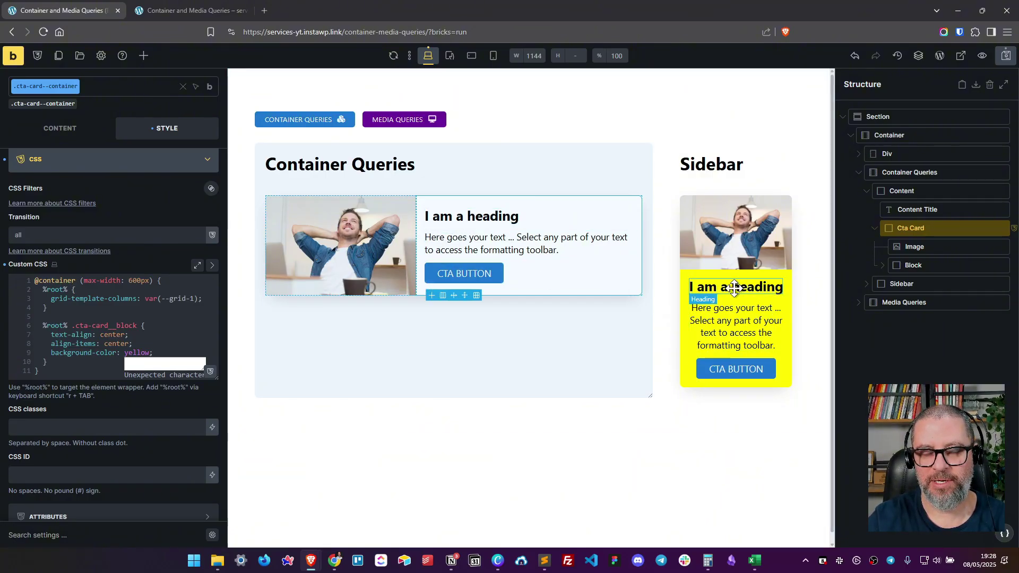
Step: Remove the background-color: yellow line from the .cta-card__block rule in the Cta Card's custom CSS
click(163, 352)
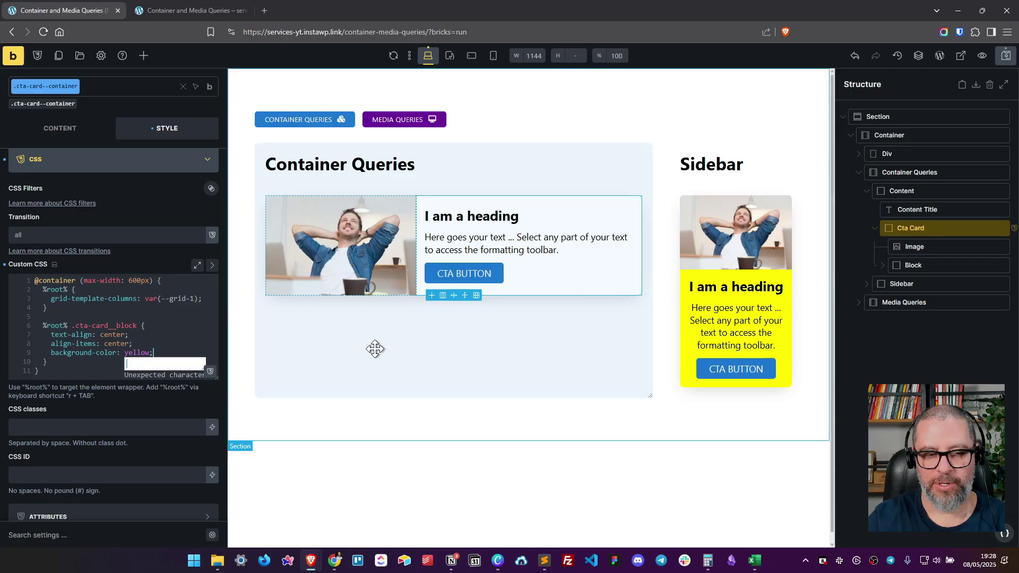
key(shift+Home)
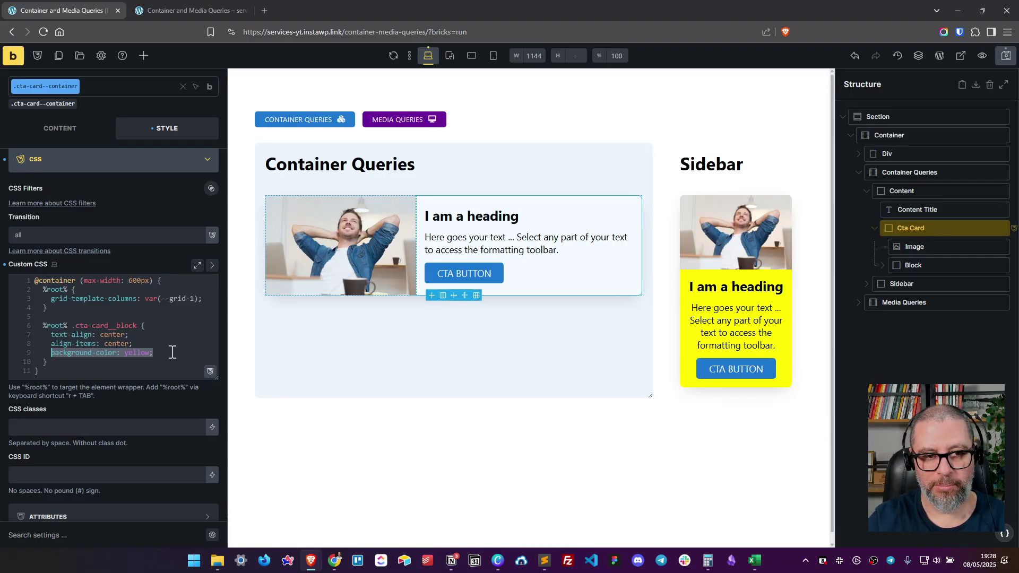
key(BackSpace)
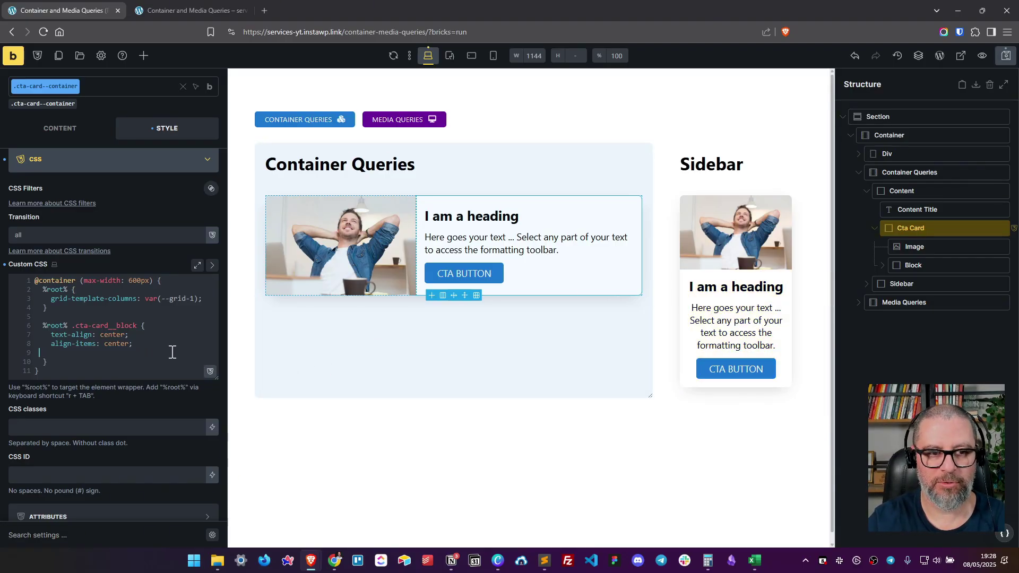
key(BackSpace)
key(BackSpace)
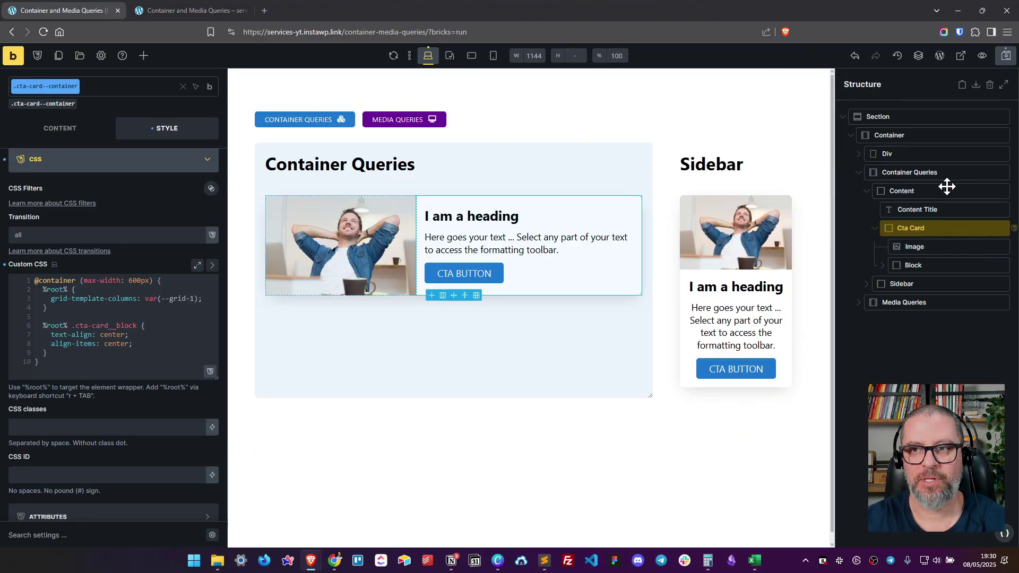
Step: Hide the existing demo Section by setting its Display to none
key(Escape)
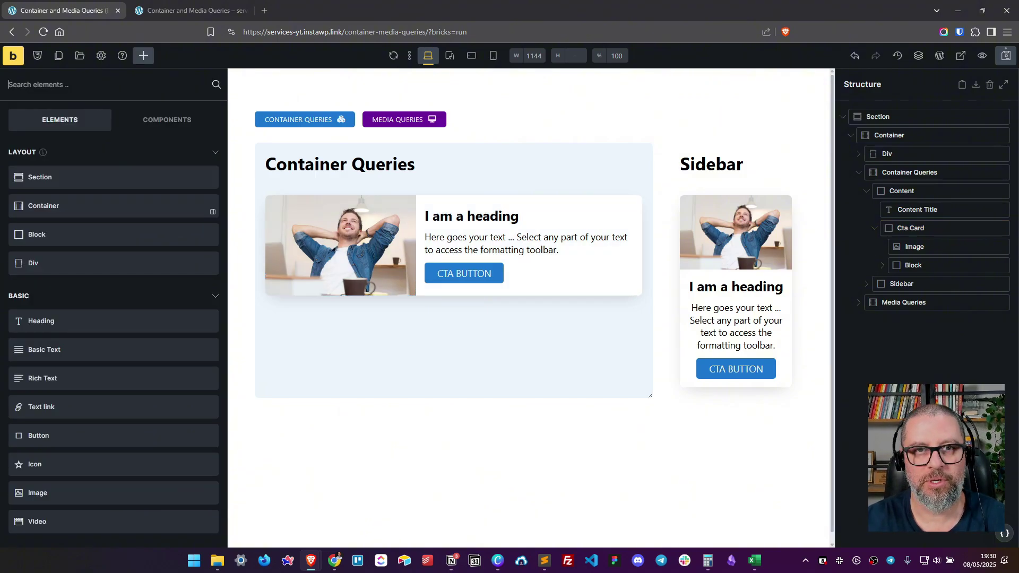
click(908, 118)
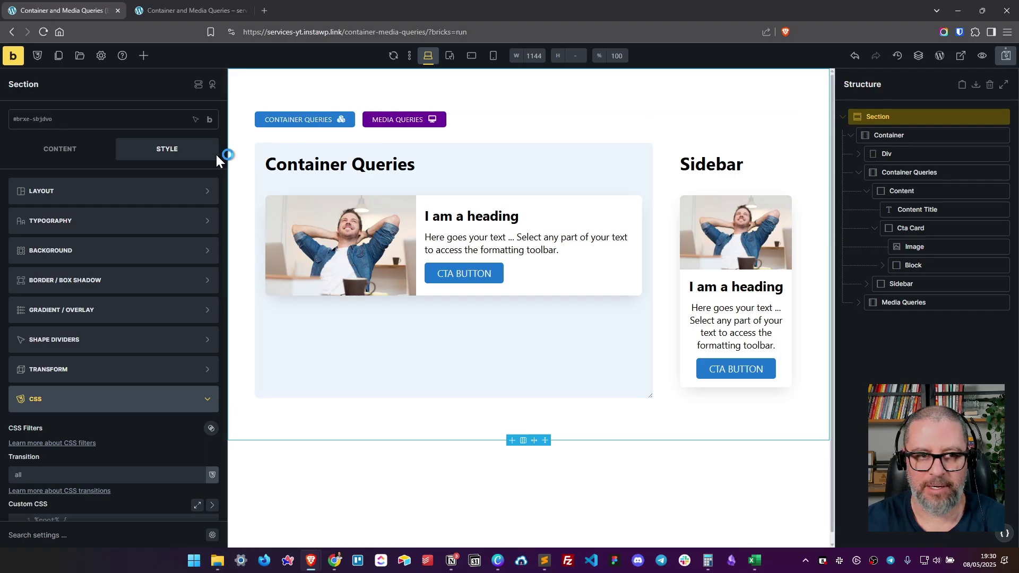
click(82, 152)
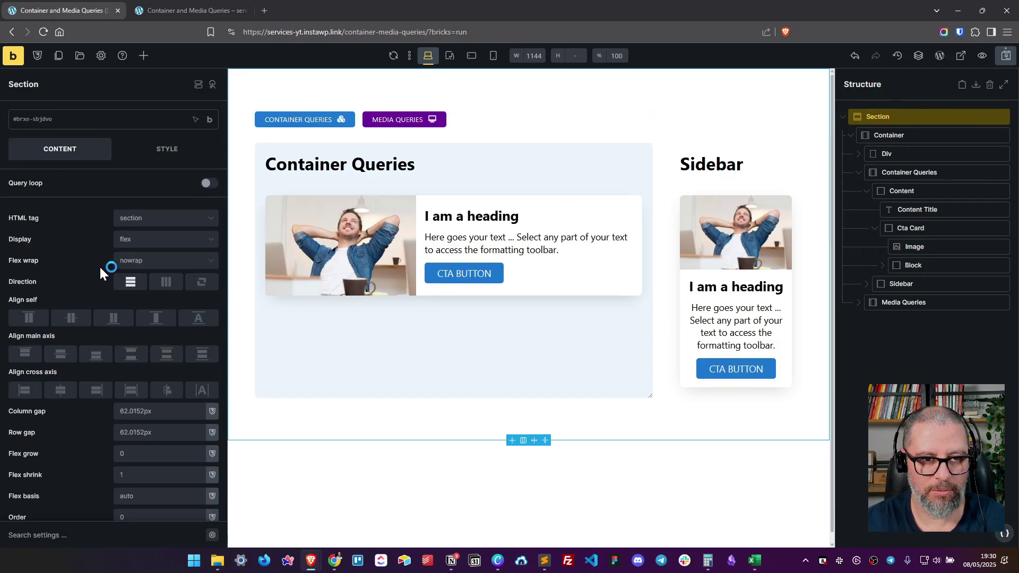
click(173, 155)
click(89, 157)
click(164, 240)
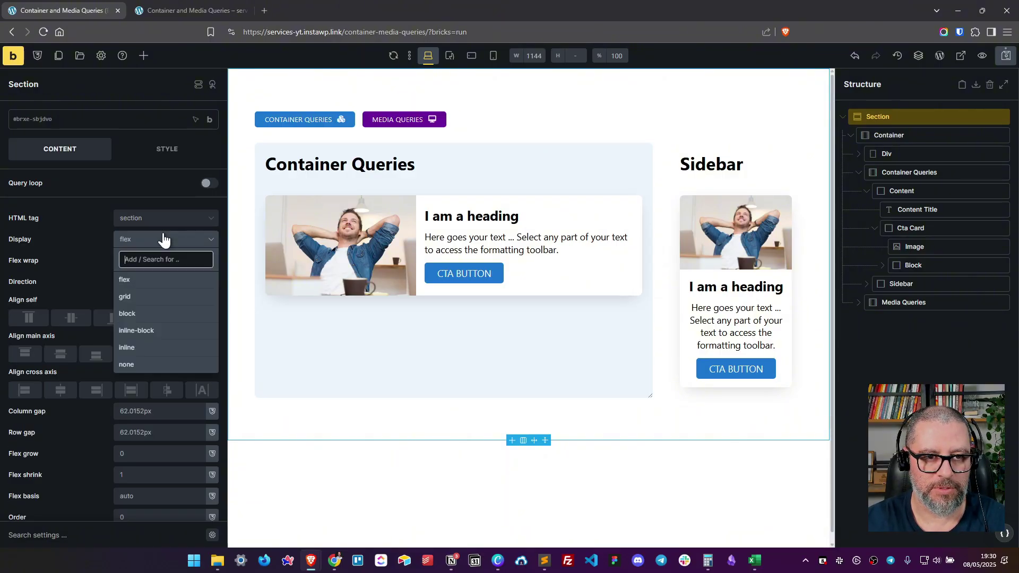
click(143, 365)
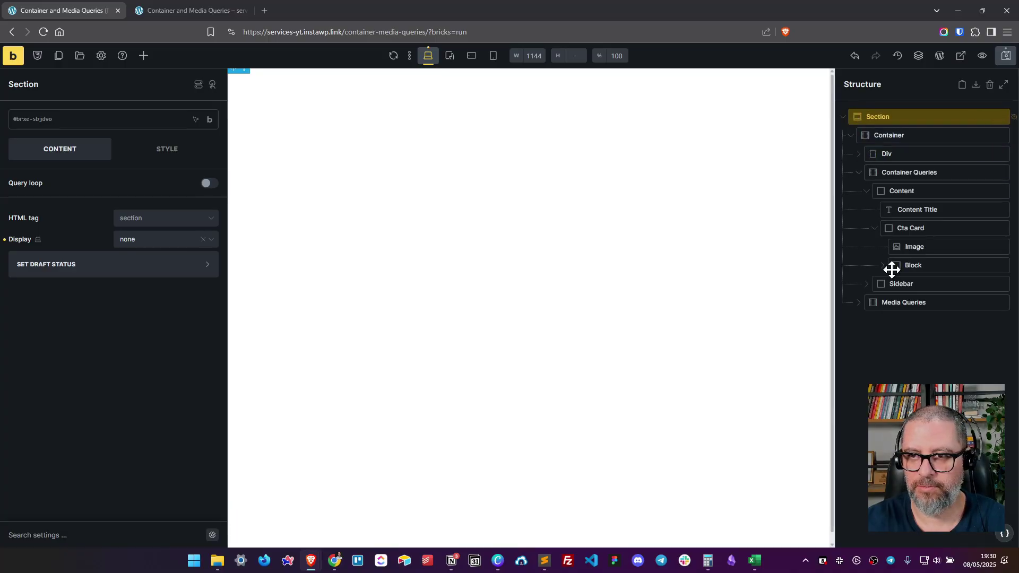
Step: Collapse the hidden Section in the structure tree and add a new Section below it
click(843, 118)
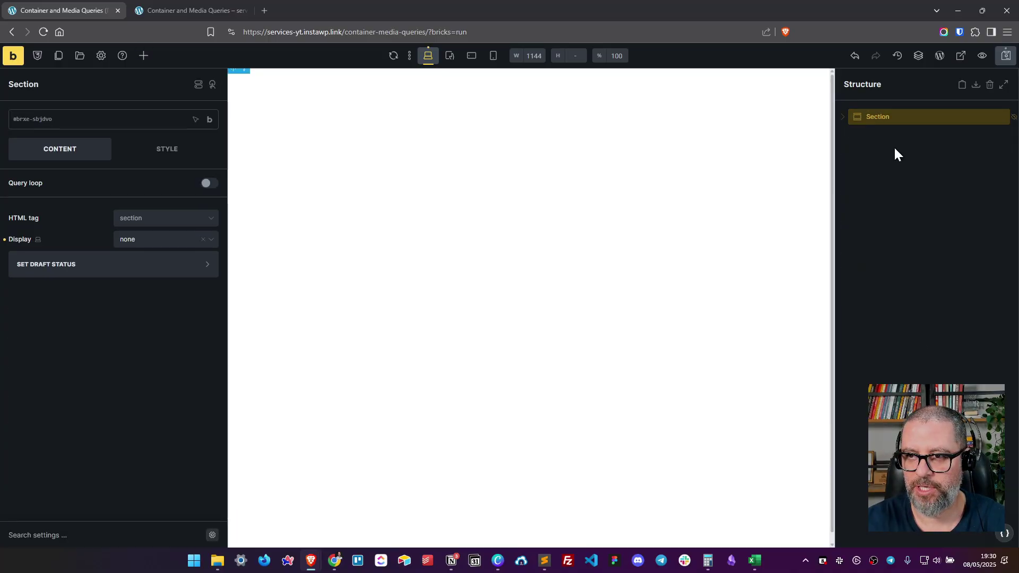
click(895, 149)
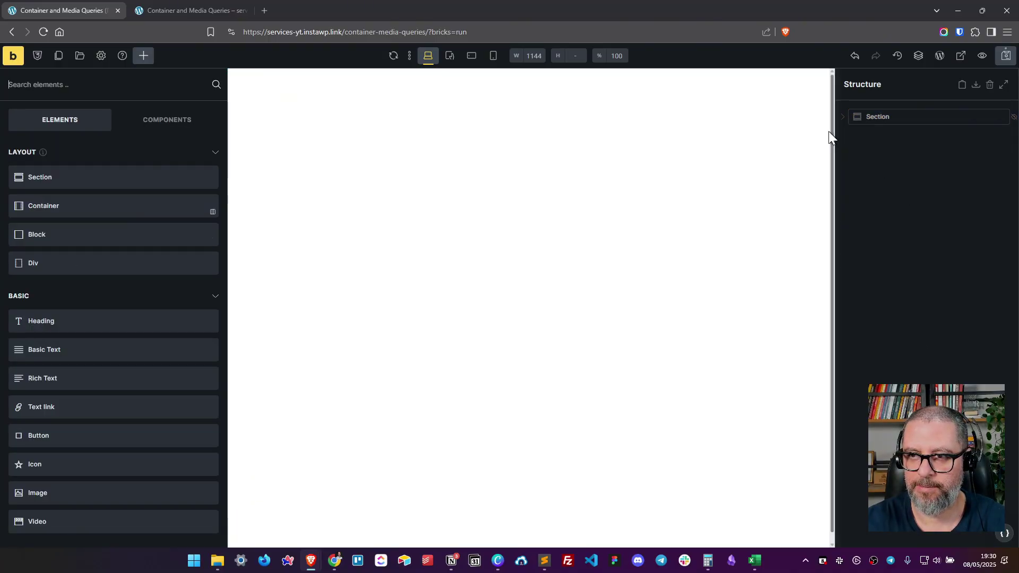
click(113, 184)
click(866, 136)
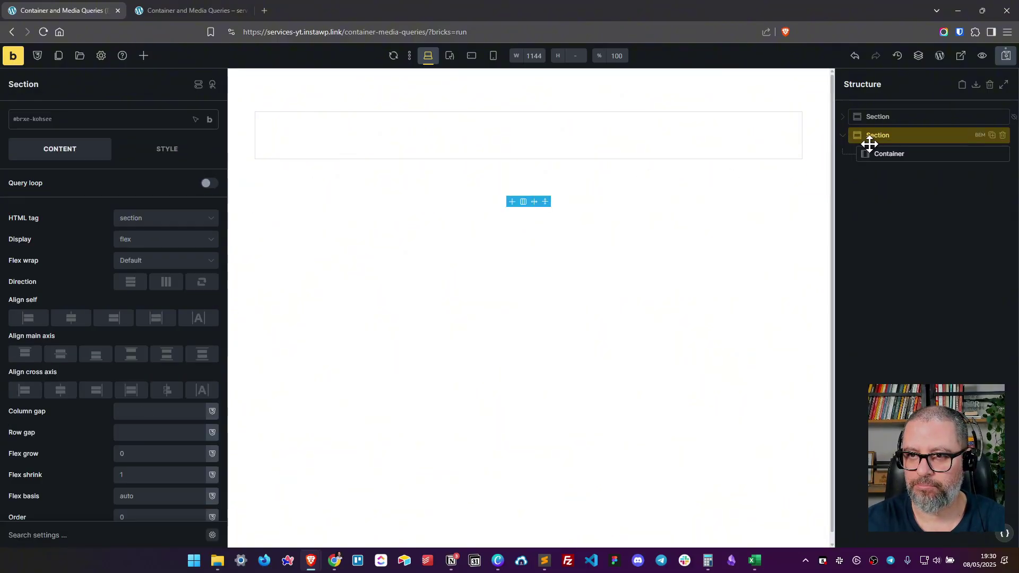
Step: Add a Block inside the new Section's Container, nest two Blocks within it, and select the outer Block
click(891, 152)
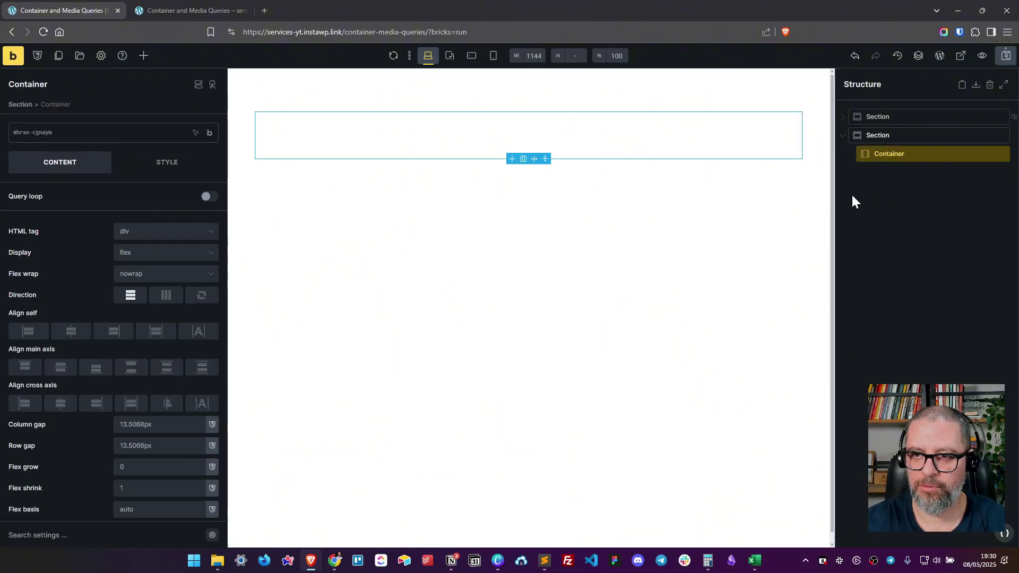
click(143, 56)
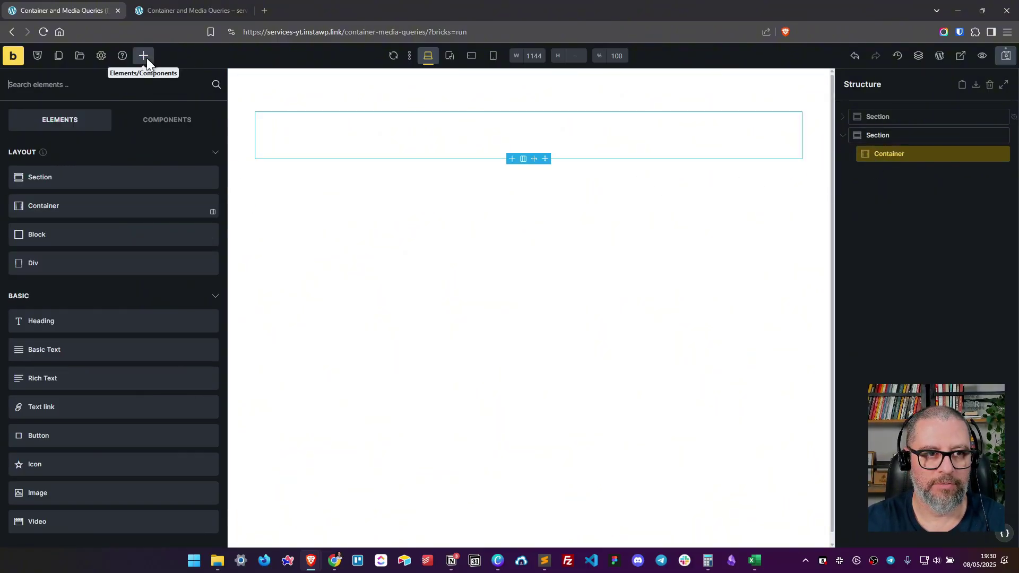
click(103, 236)
click(898, 171)
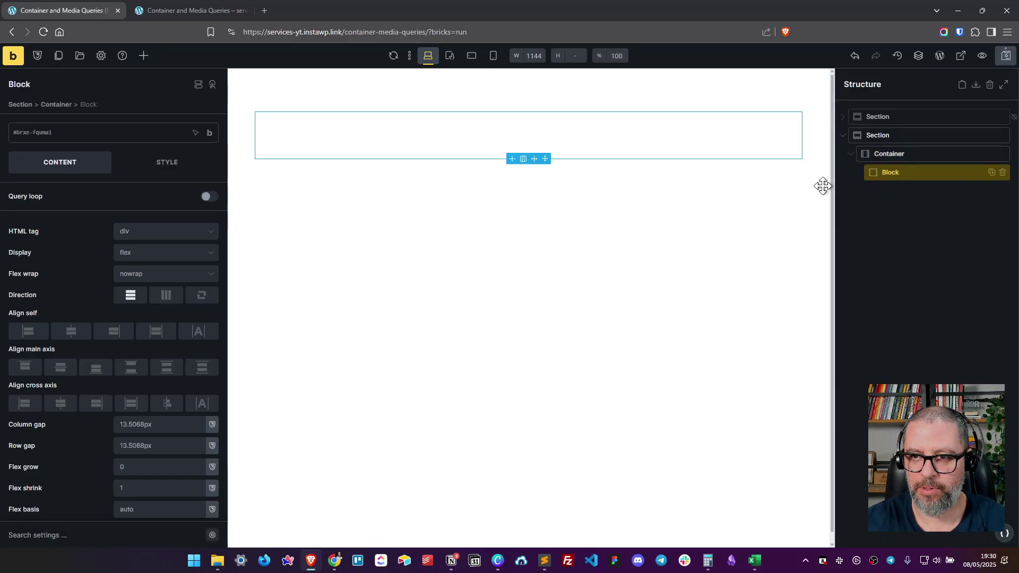
click(144, 57)
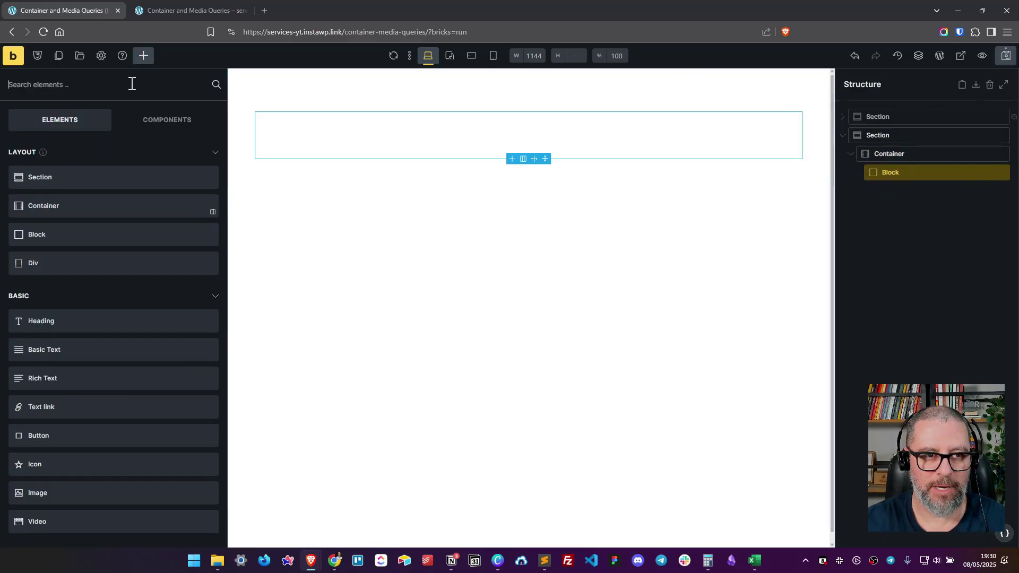
click(86, 241)
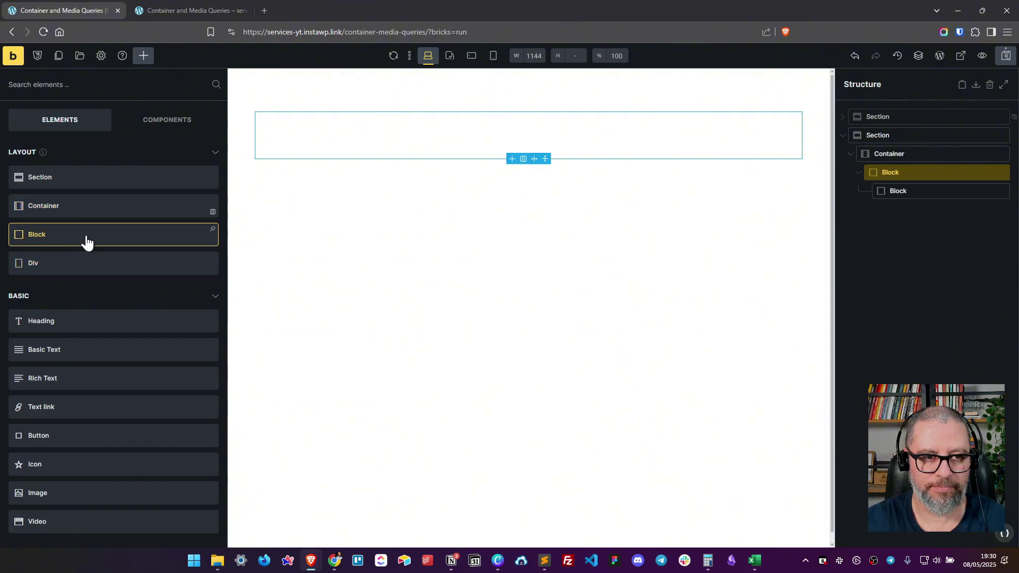
click(87, 242)
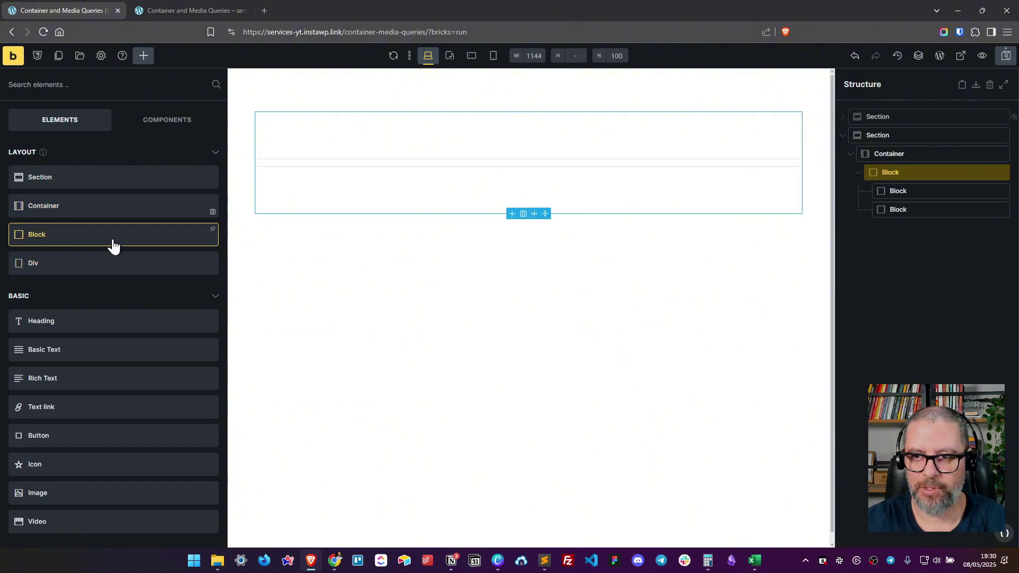
click(904, 174)
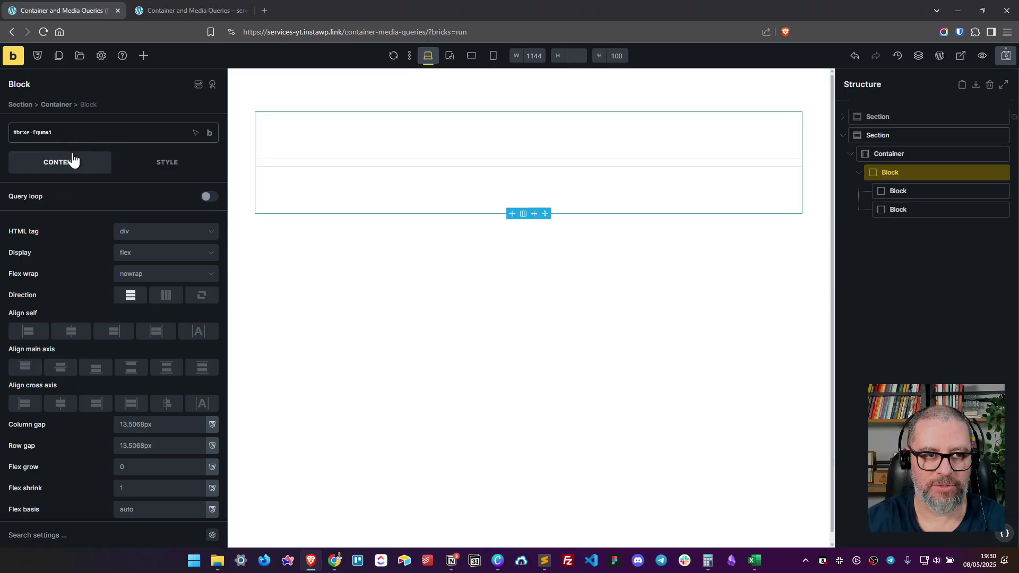
Step: Create the class grid-container and assign it to the outer Block
click(77, 135)
text(co)
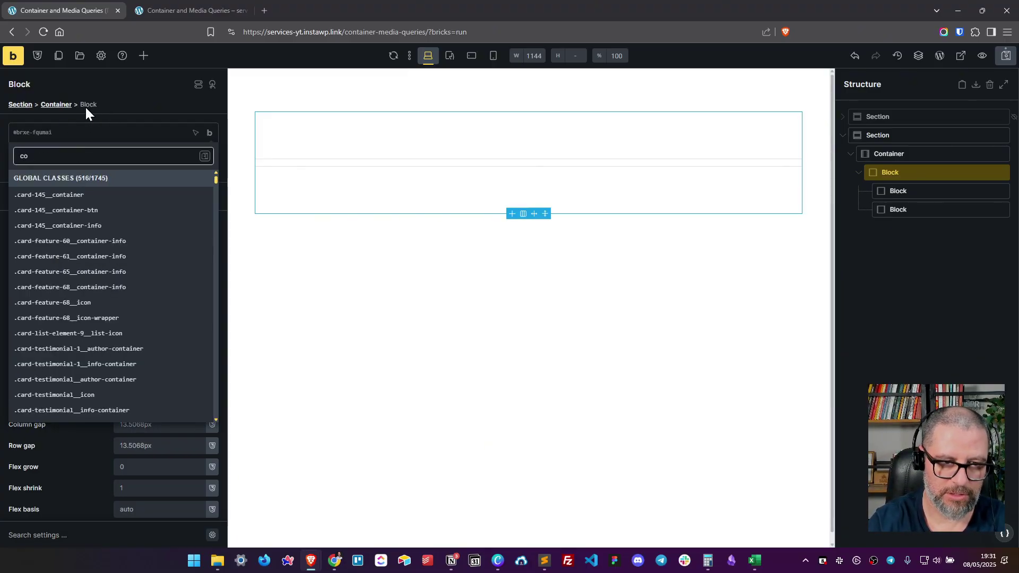
key(BackSpace)
key(BackSpace)
text(gr)
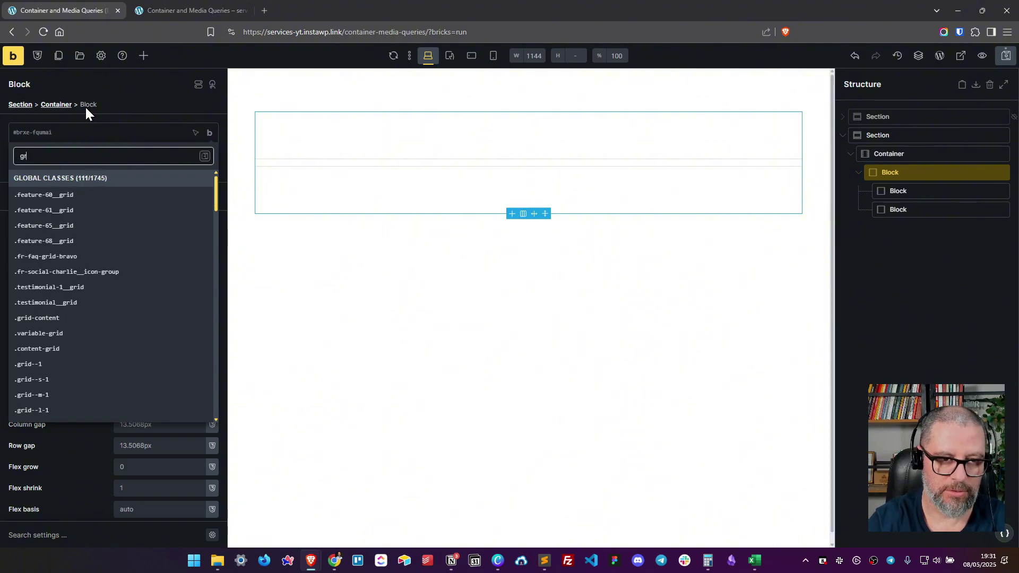
text(id)
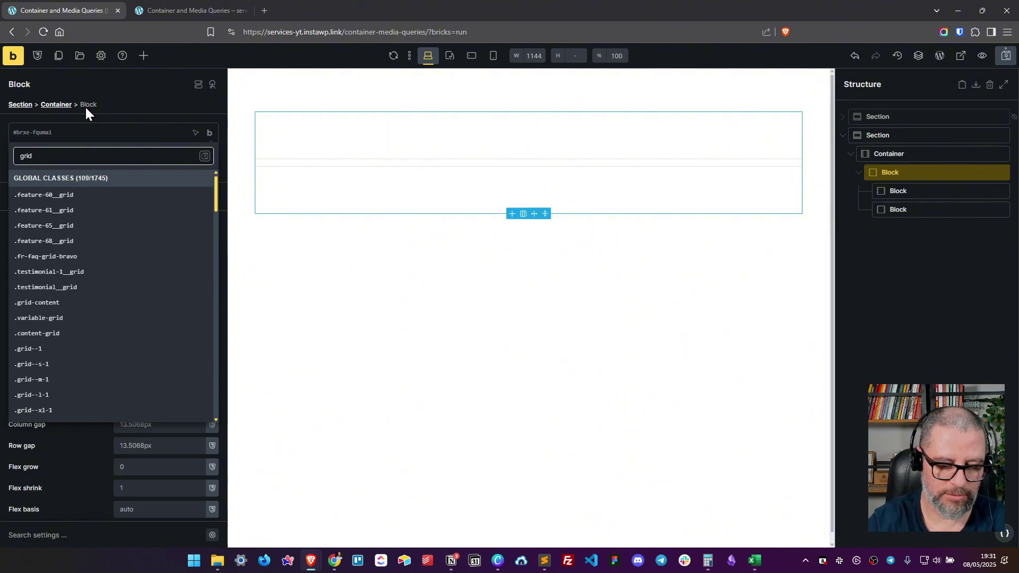
text(-container)
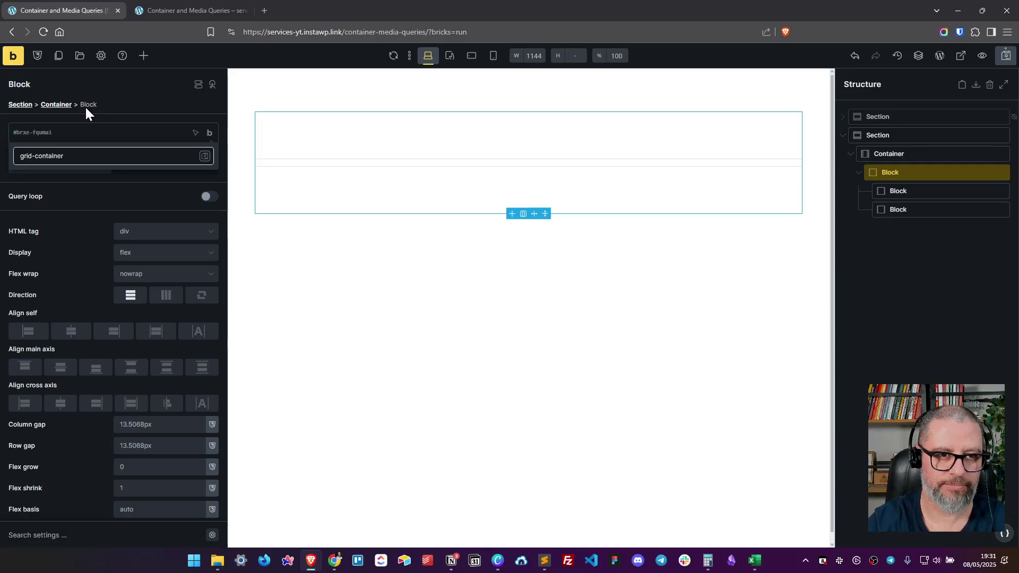
key(Return)
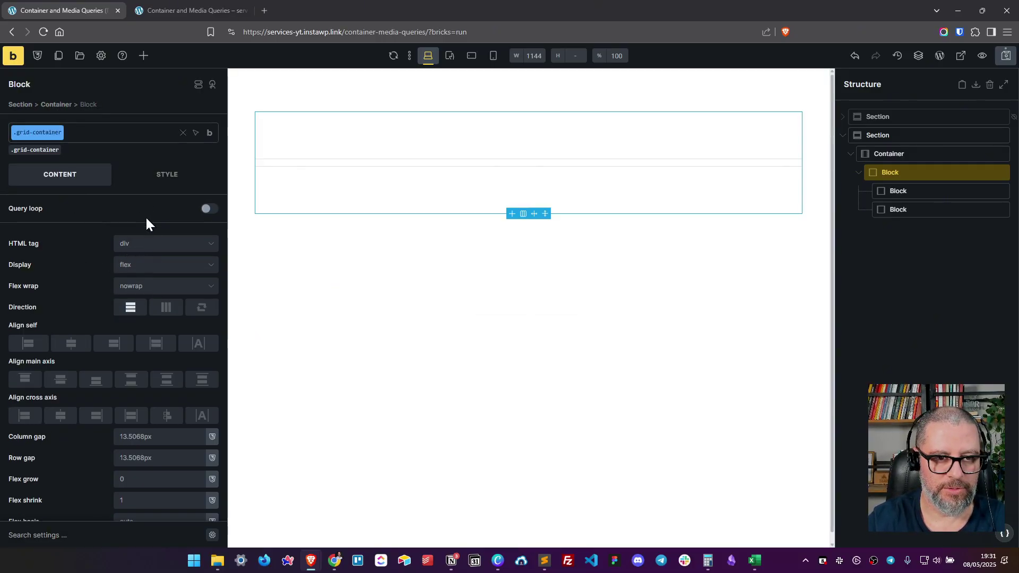
Step: Set the grid-container class to grid display with a 2rem gap and var(--grid-3-1) as its template columns
click(149, 268)
click(138, 323)
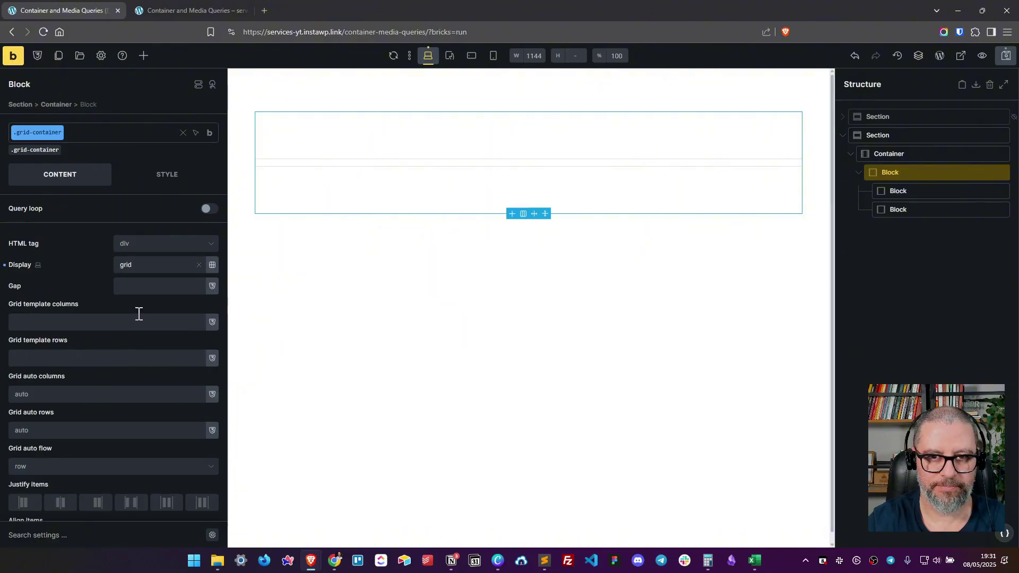
click(152, 284)
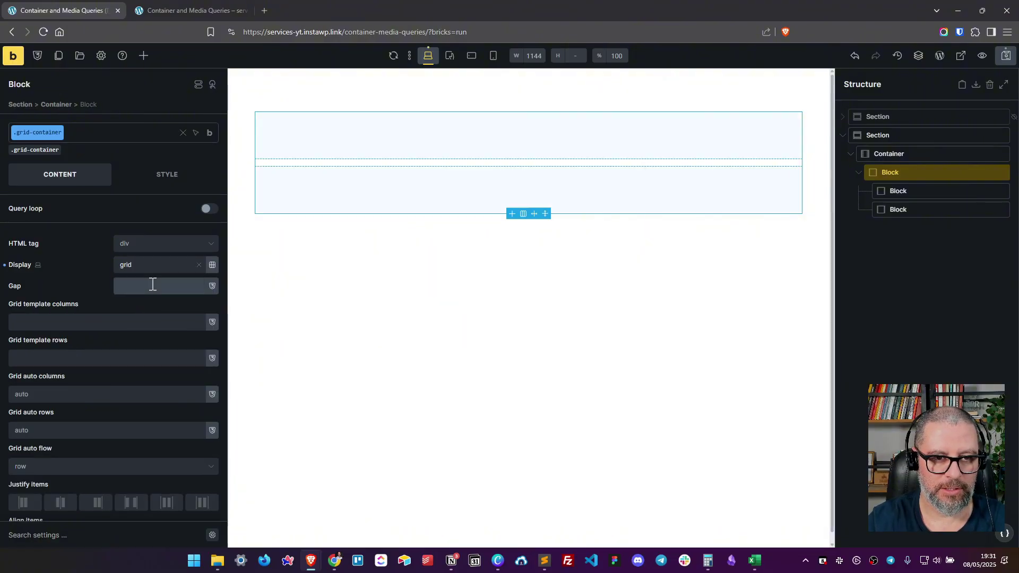
text(2rem)
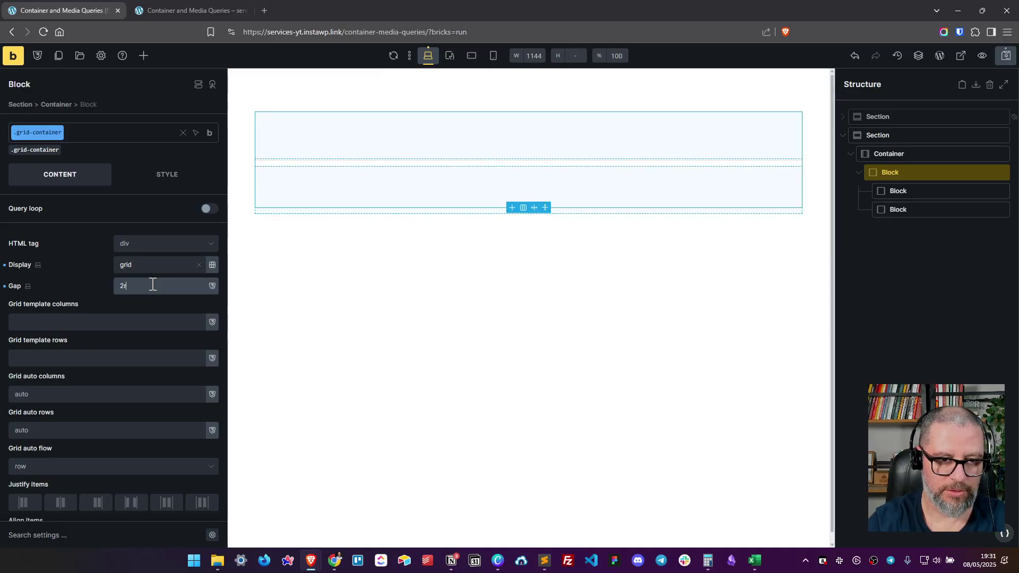
click(94, 324)
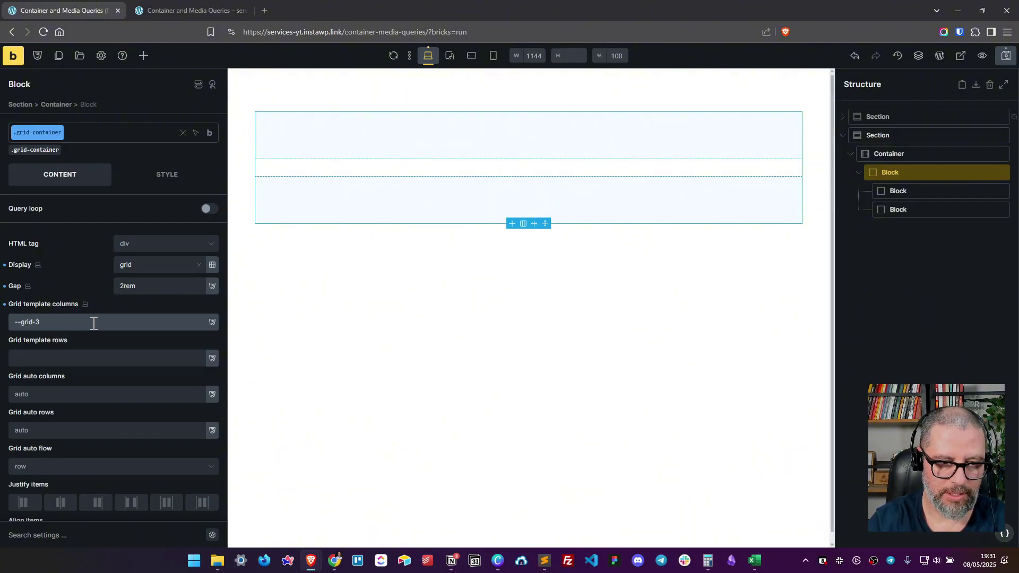
key(Return)
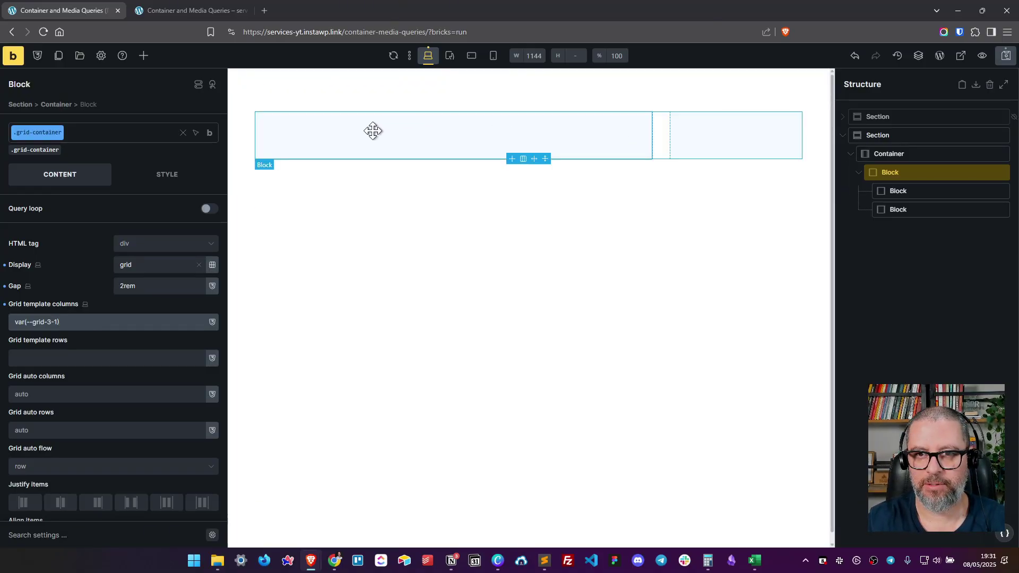
Step: Create the class parent and assign it to the first, wider Block nested in the grid
click(929, 191)
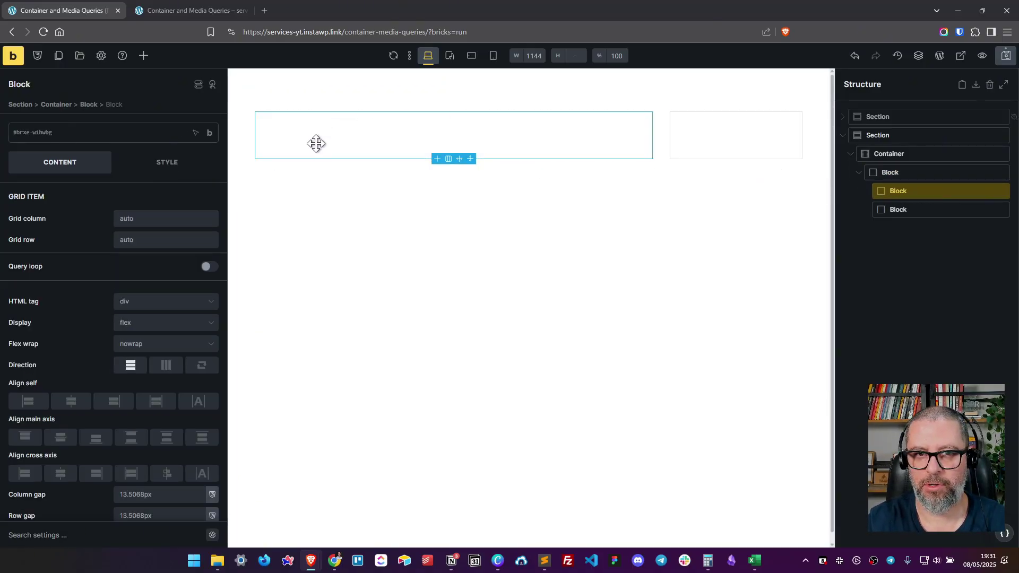
mouse_move(458, 170)
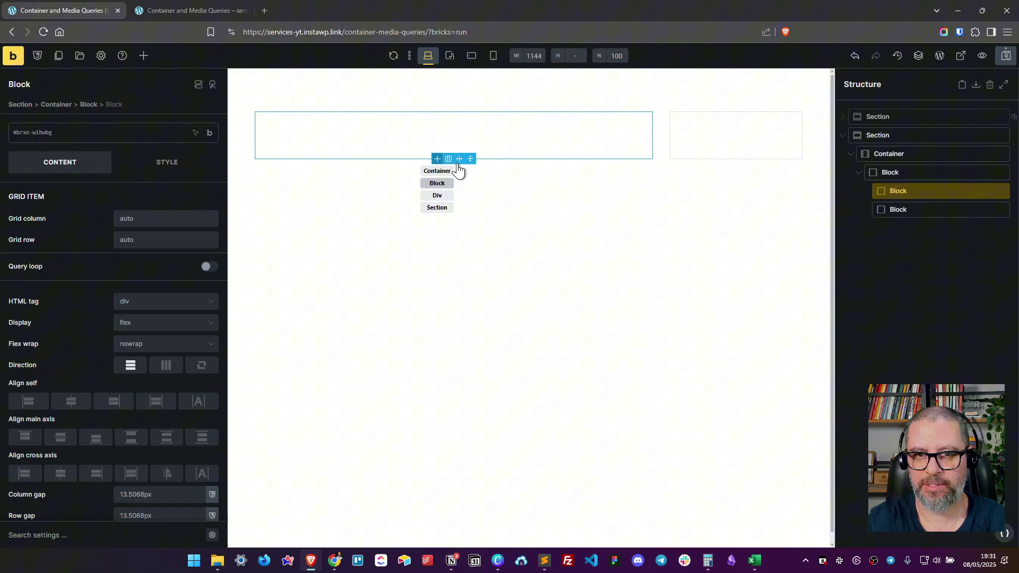
click(928, 209)
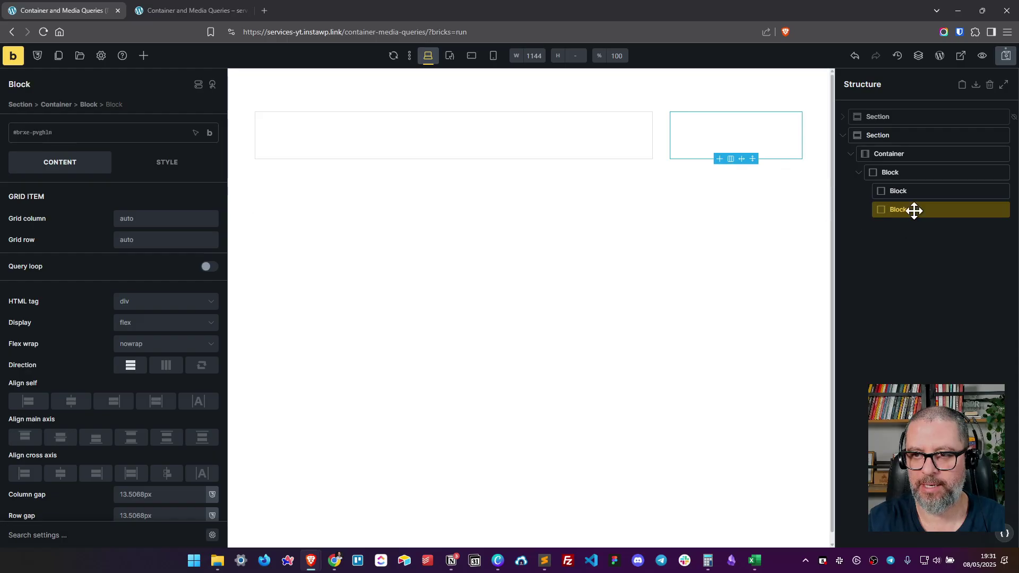
click(902, 190)
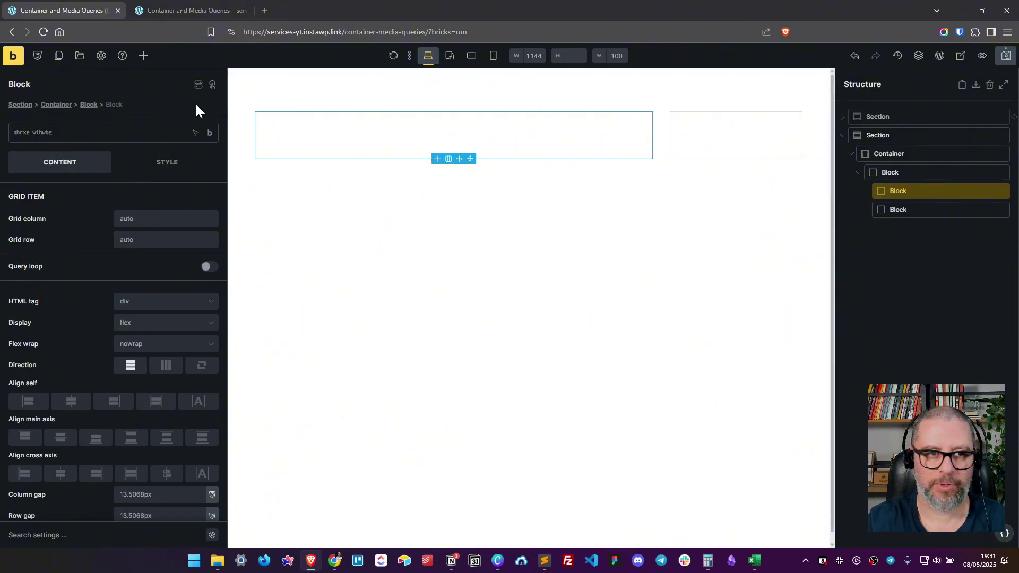
click(110, 133)
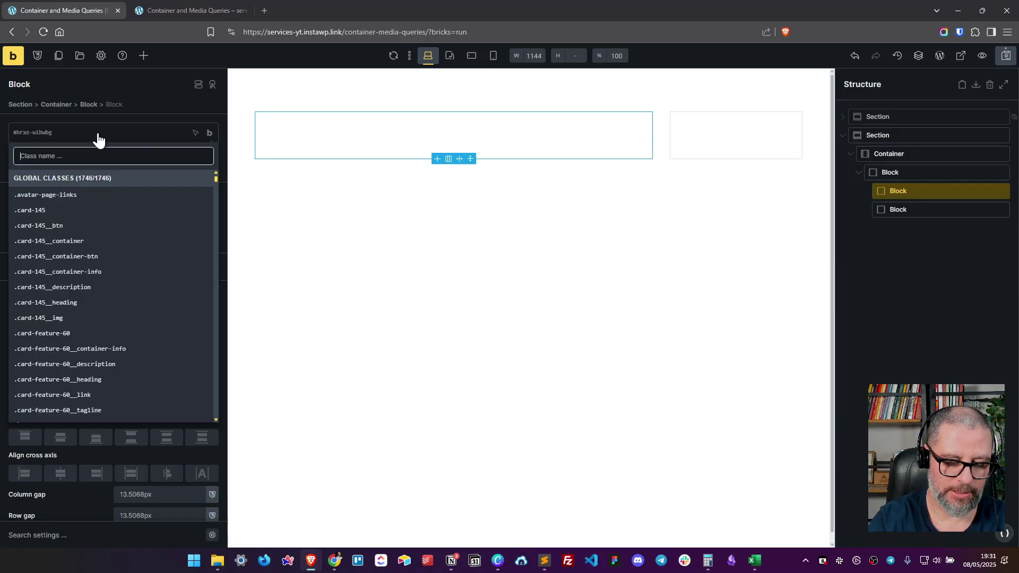
text(parent)
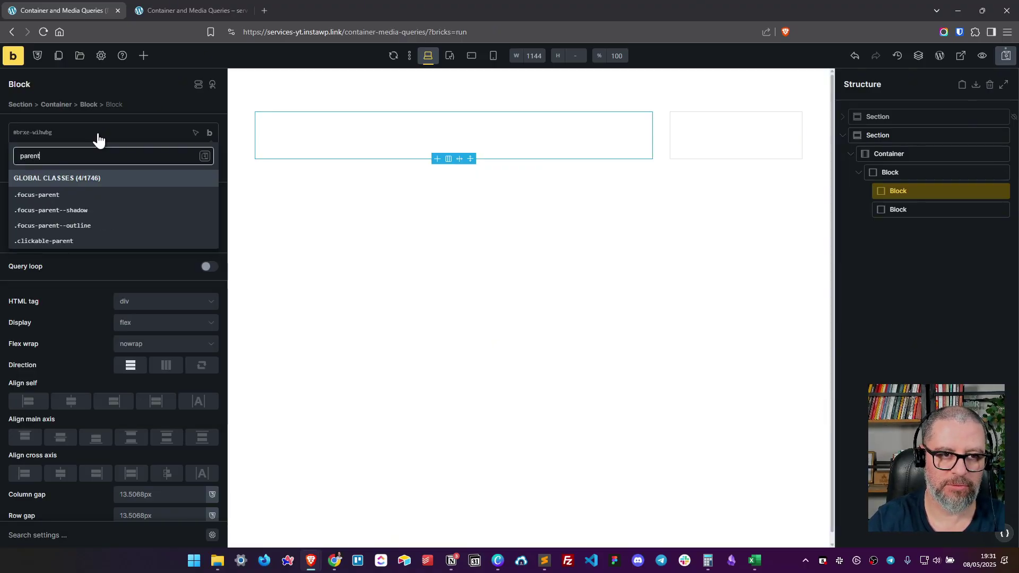
key(Return)
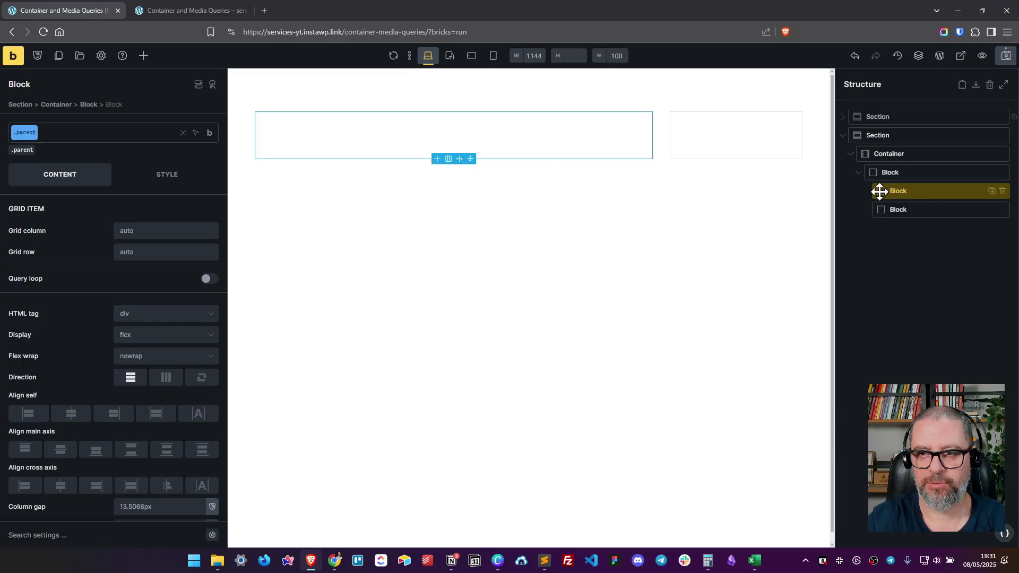
Step: Add a Block inside the parent Block and rename it CTA
click(142, 56)
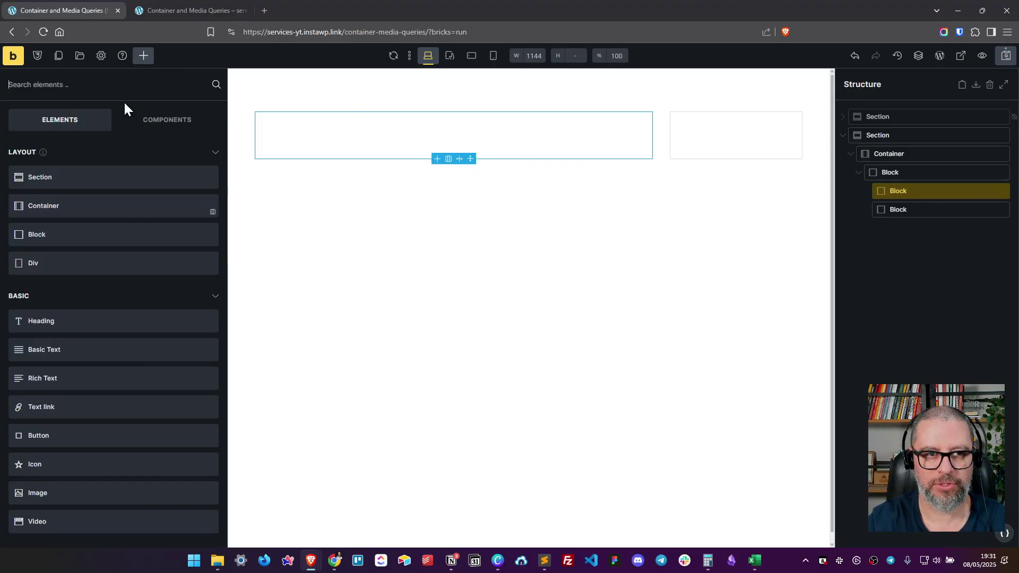
click(133, 236)
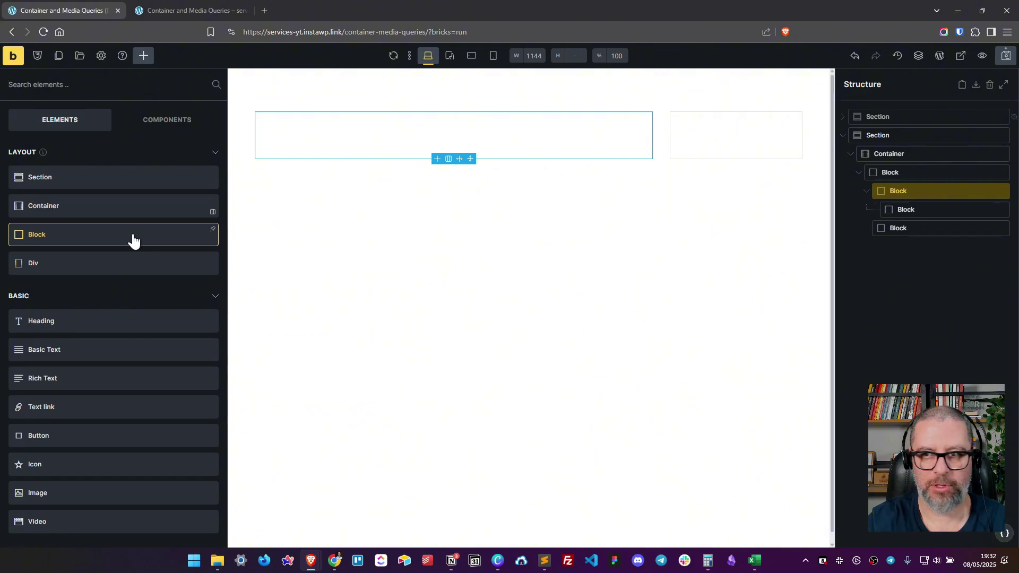
click(899, 209)
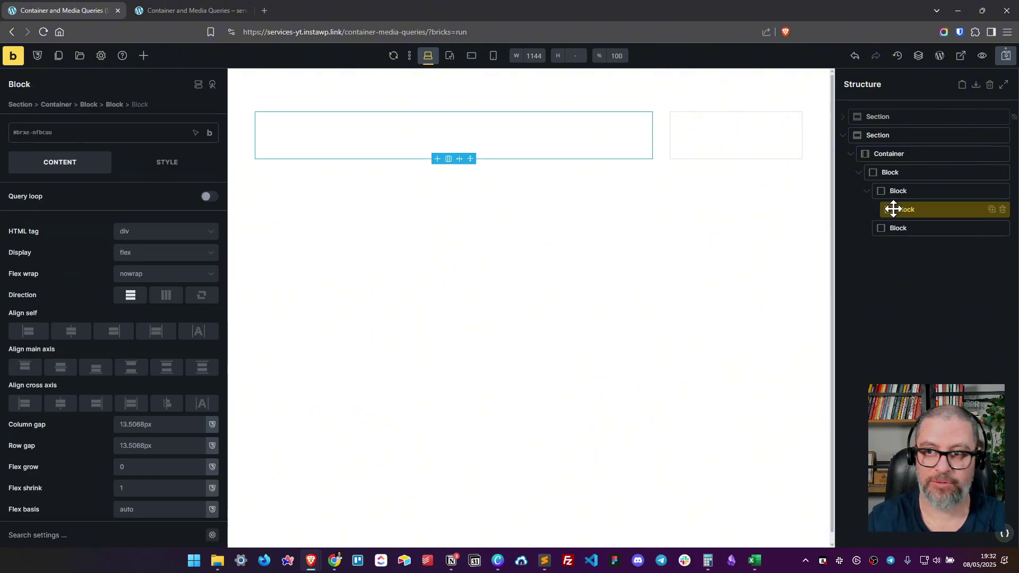
double_click(899, 209)
text(CTA)
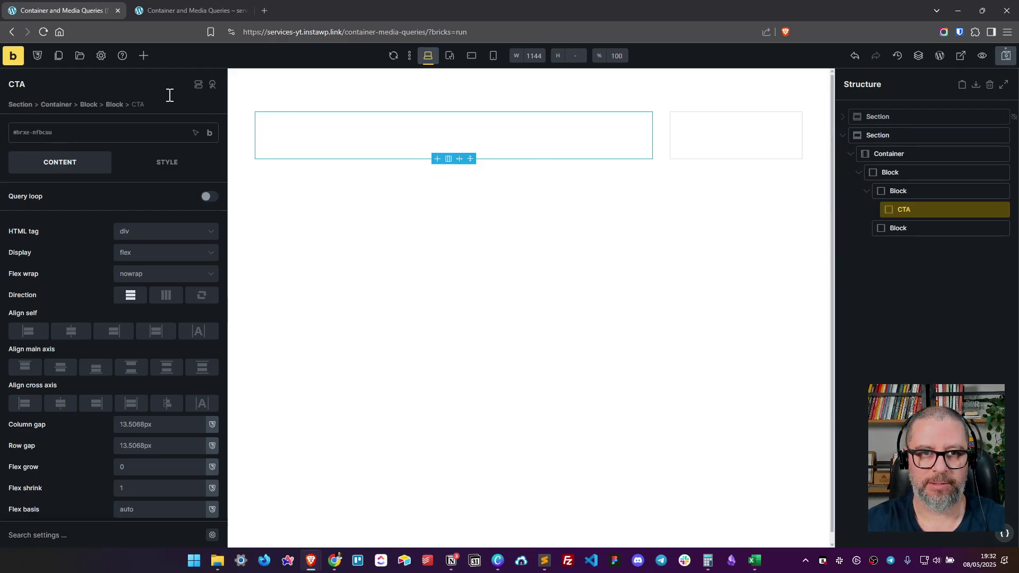
Step: Add an Image, a Heading, a Basic Text and a Button element inside the CTA block
click(143, 55)
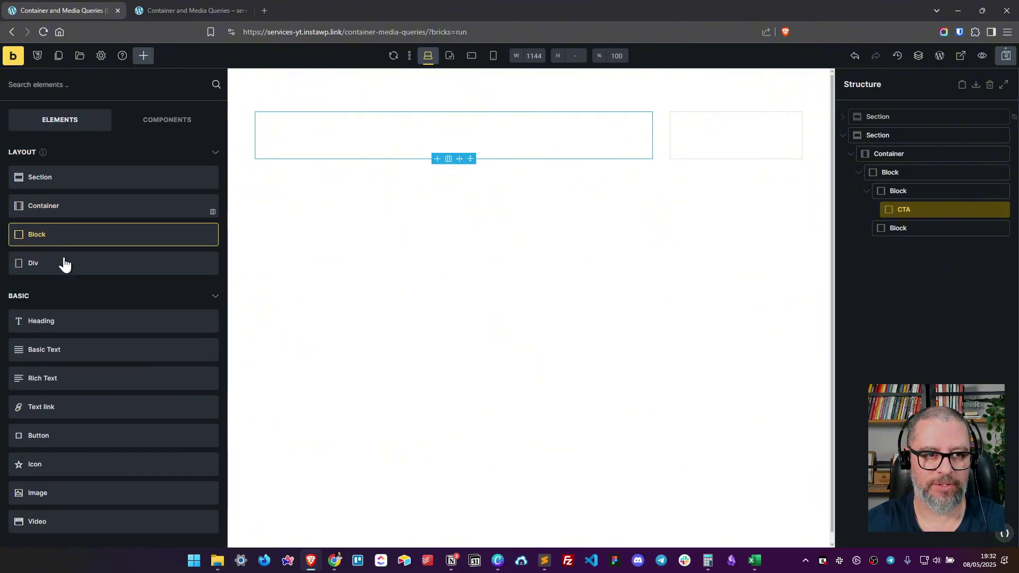
click(64, 494)
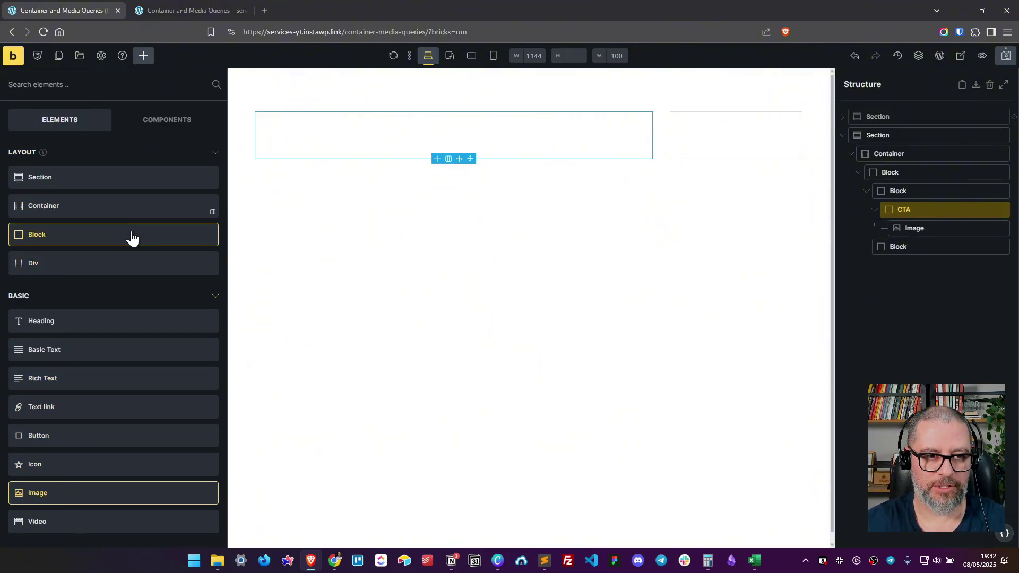
click(84, 325)
click(82, 357)
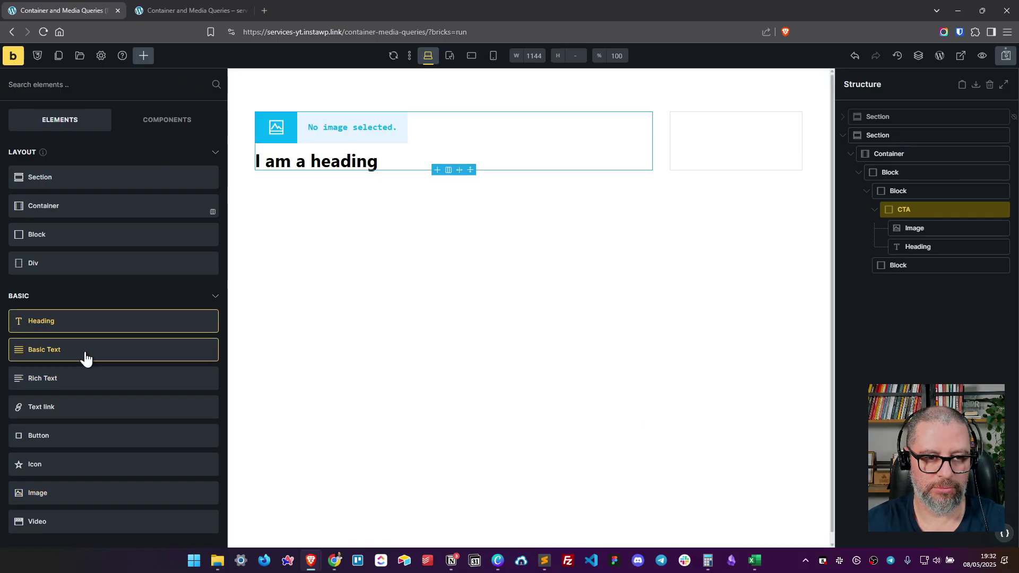
click(76, 439)
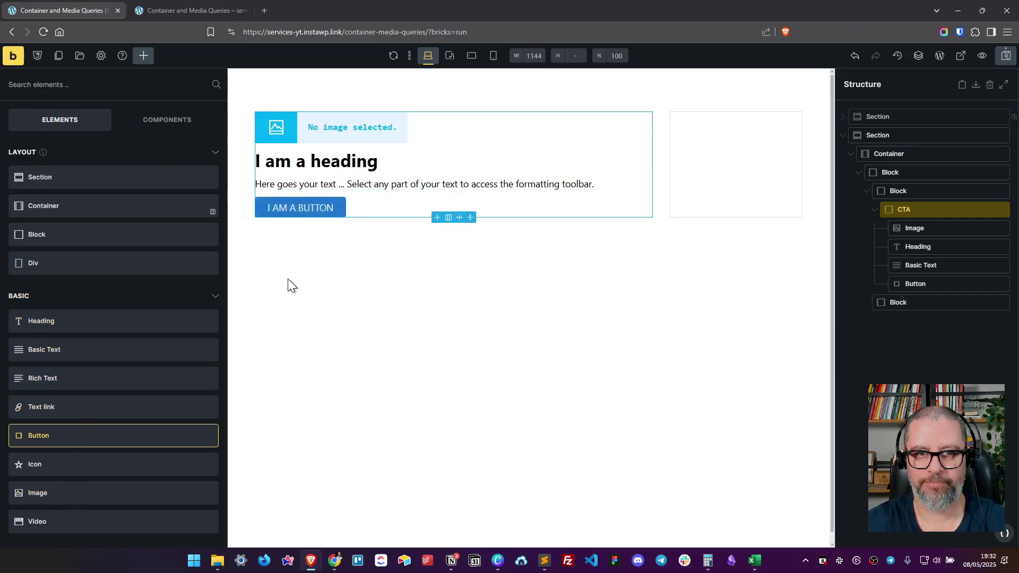
Step: Wrap the Heading in a Block and move the Basic Text and Button into that Block below it
click(918, 246)
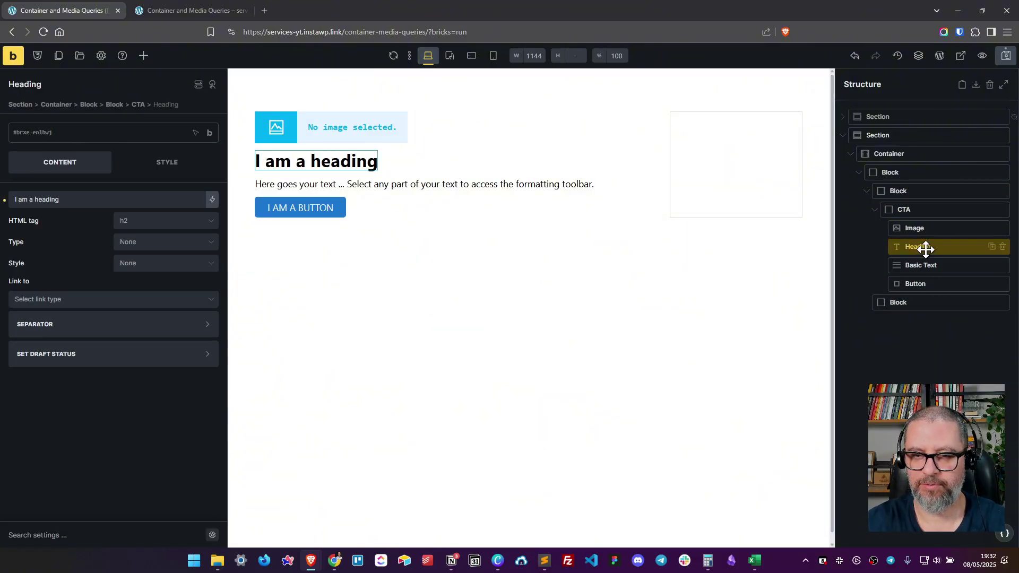
right_click(925, 249)
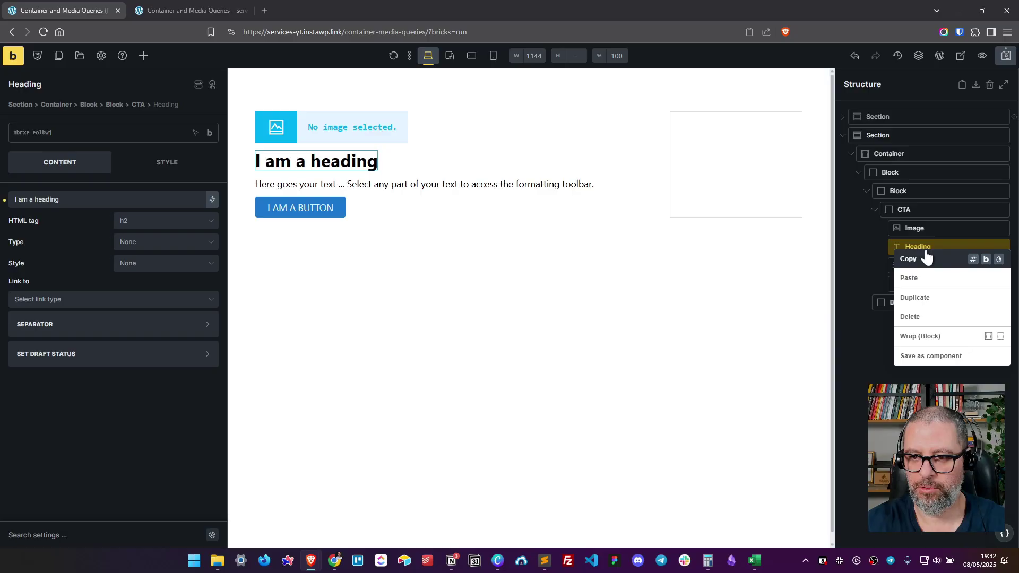
click(929, 334)
drag(904, 285, 929, 297)
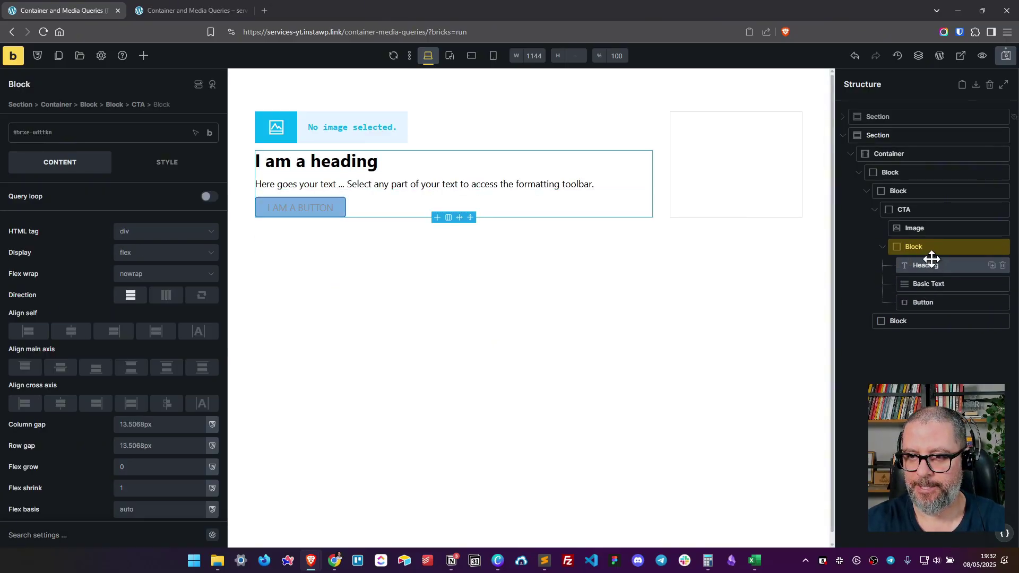
Step: Fill the CTA's Image element with the media library photo of the smiling blonde woman
click(926, 227)
click(924, 210)
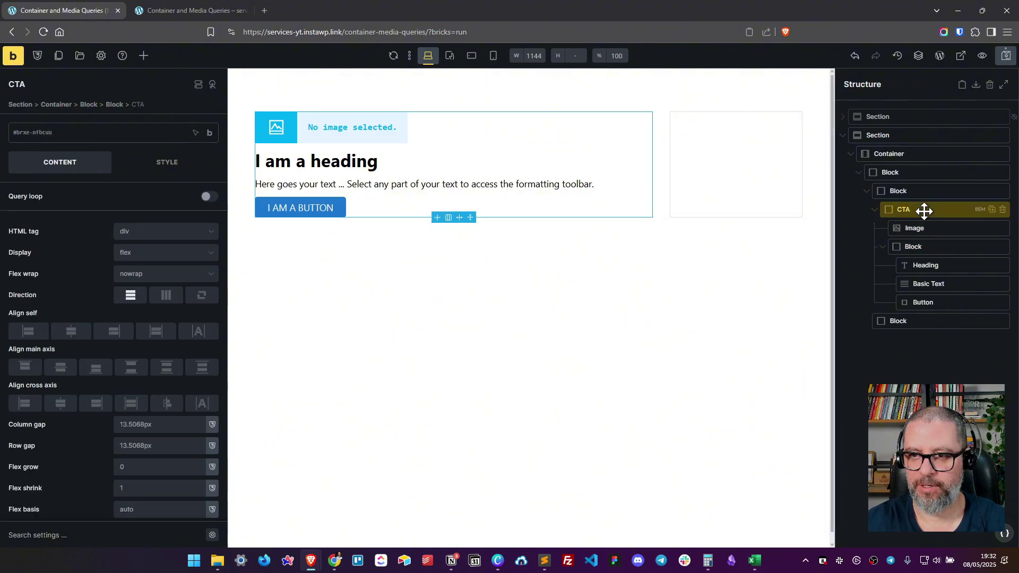
click(921, 234)
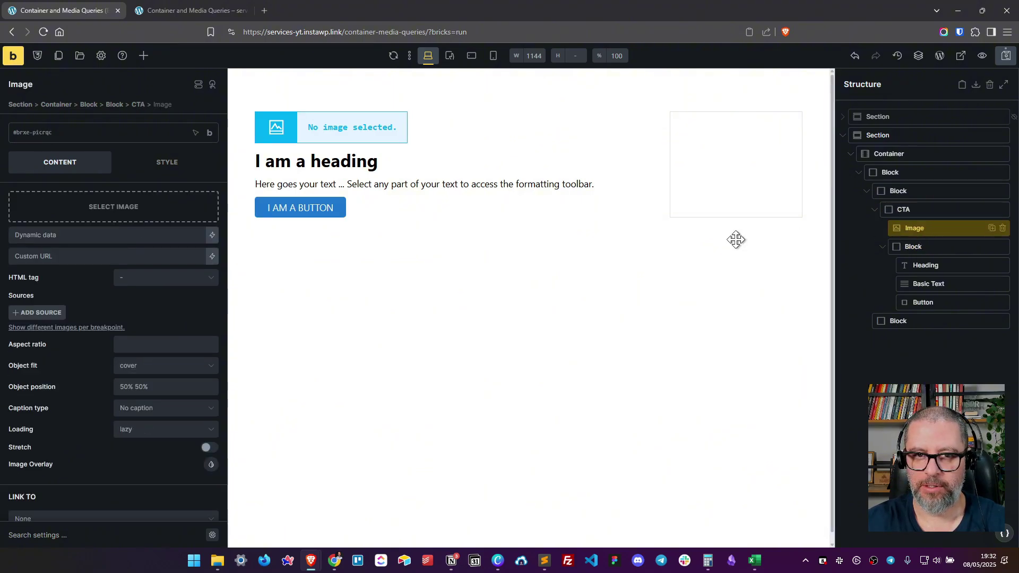
click(78, 208)
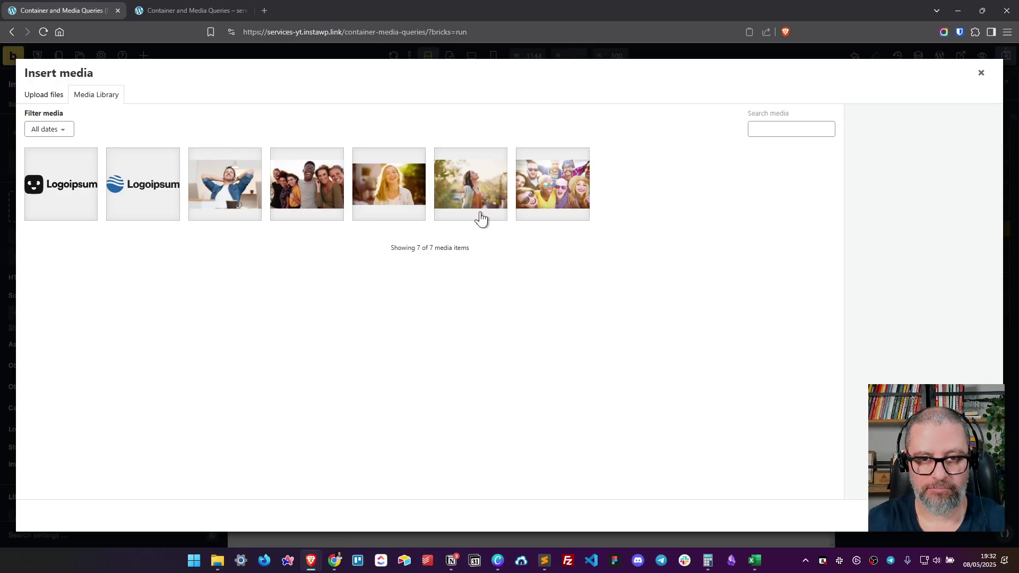
click(392, 189)
click(972, 516)
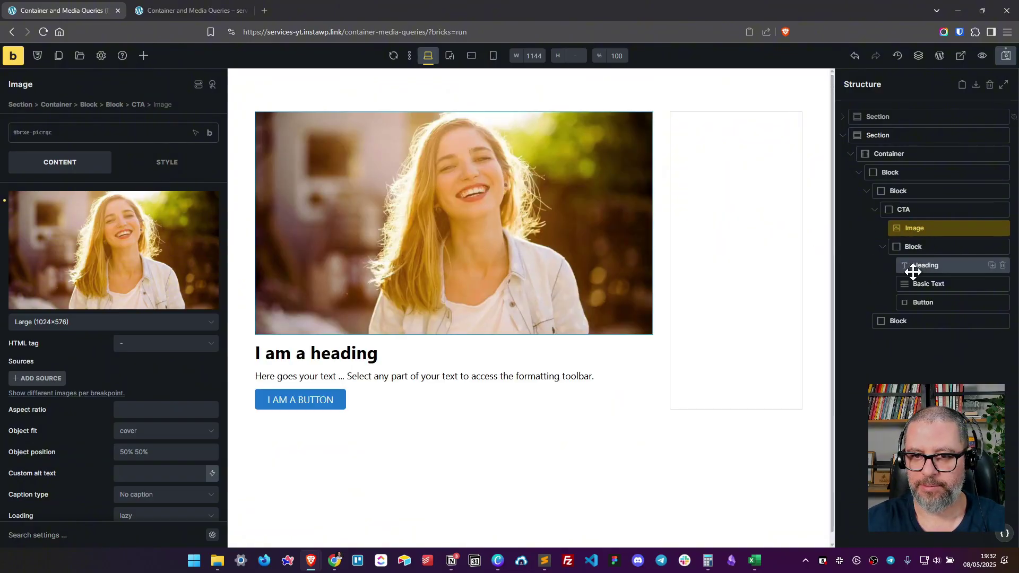
Step: Open the BEM class generator for the CTA block and place its window over the canvas
click(913, 209)
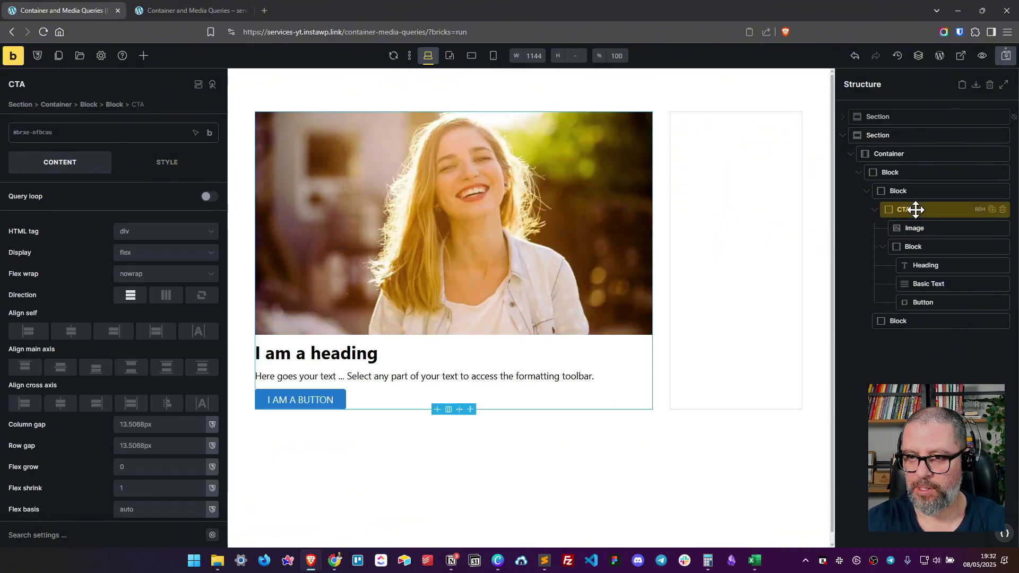
click(914, 190)
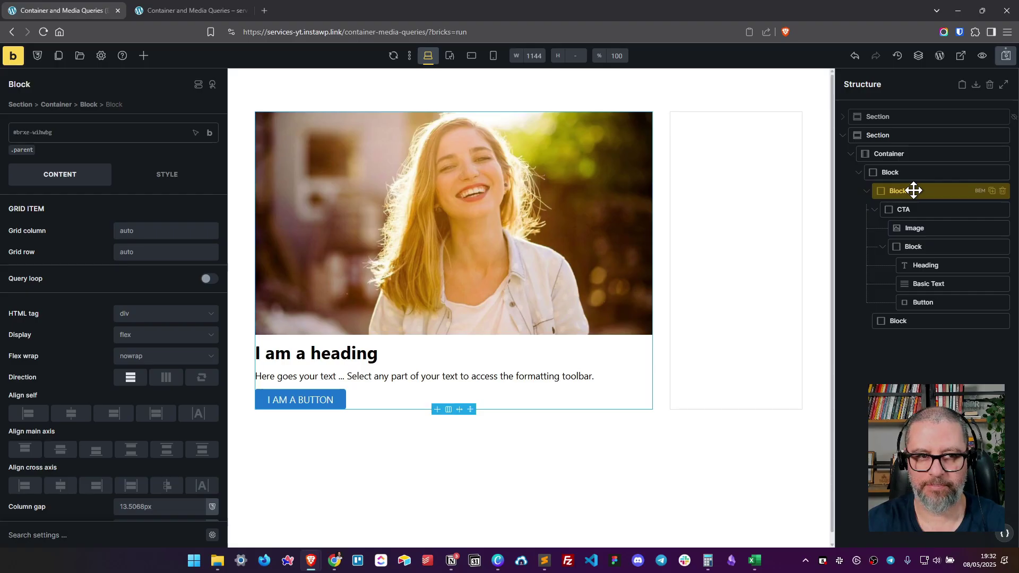
click(915, 209)
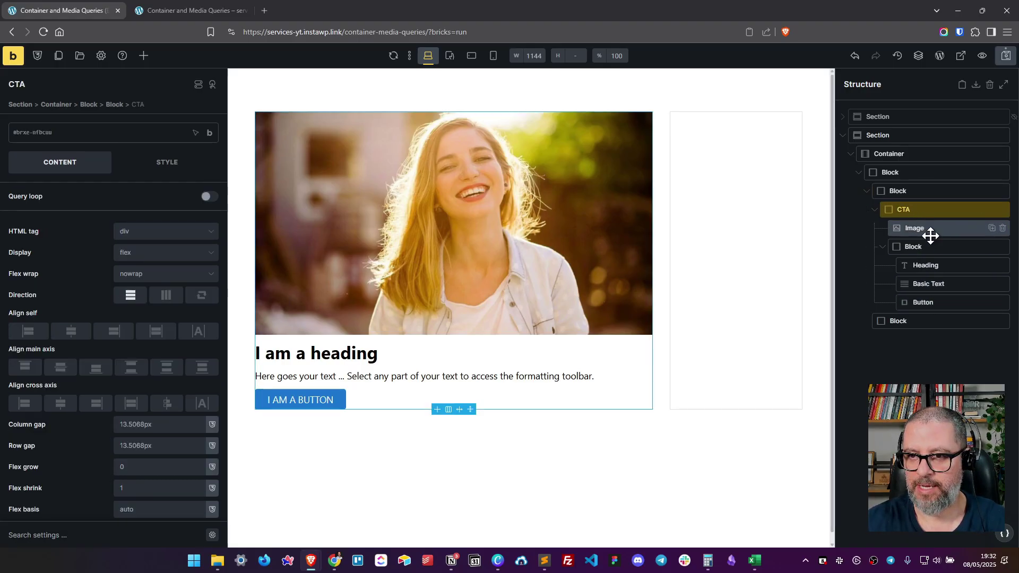
click(980, 211)
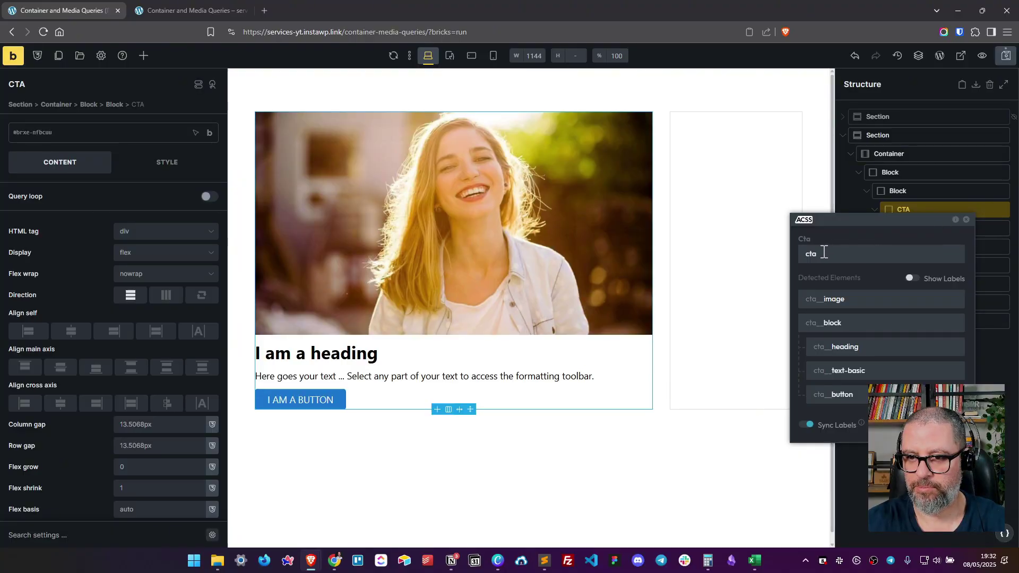
drag(836, 219, 668, 181)
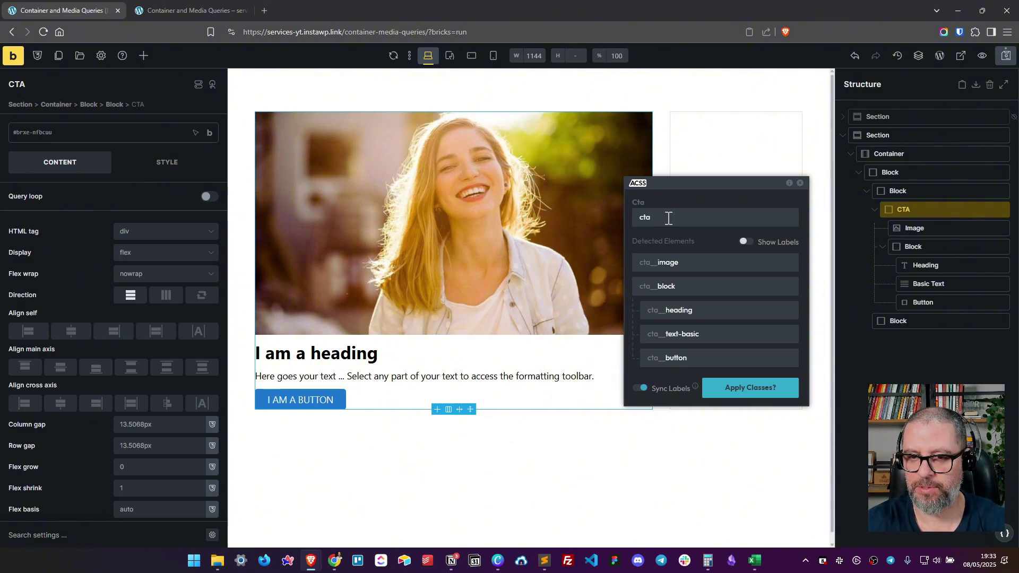
click(673, 219)
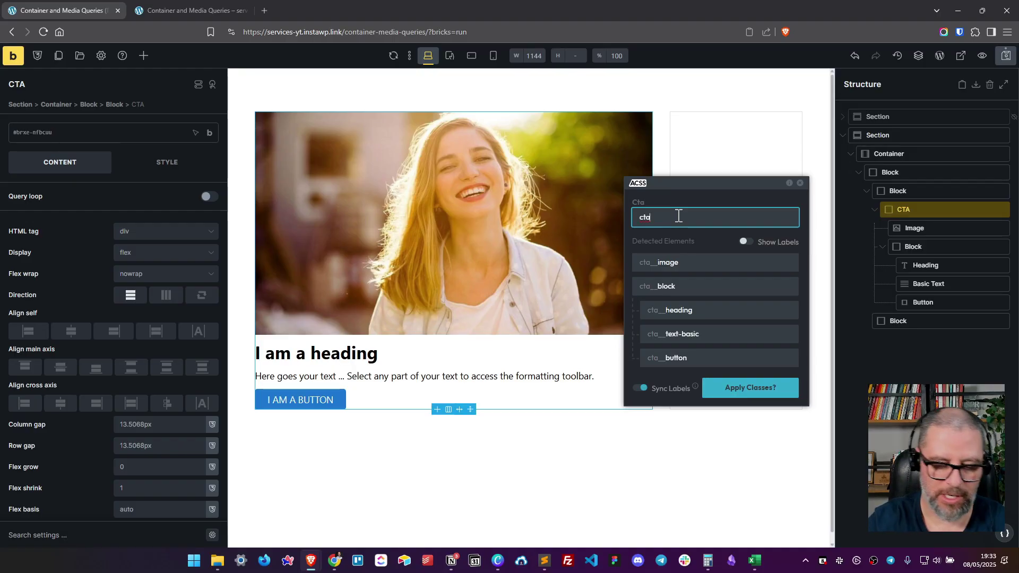
text(-card)
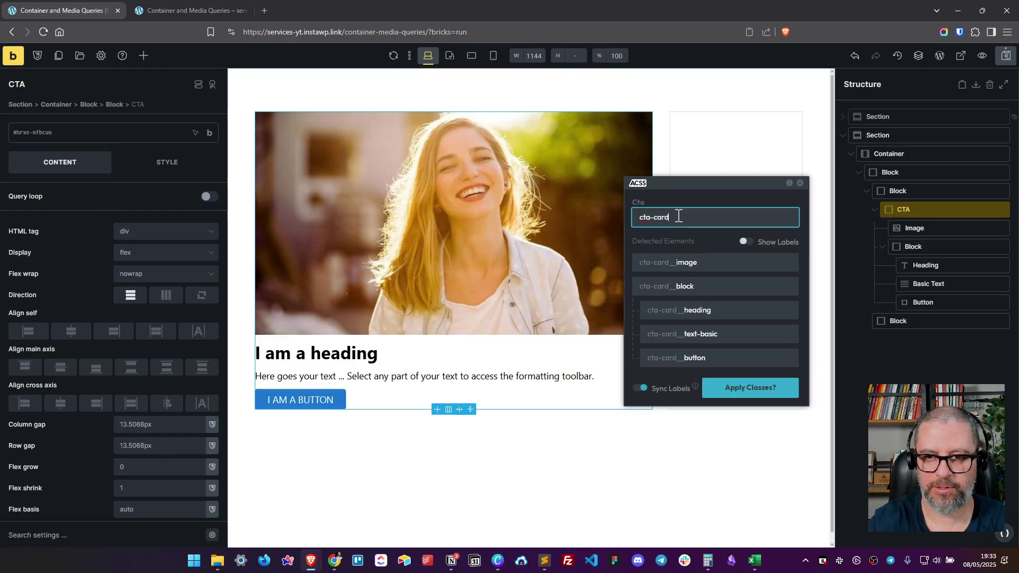
key(BackSpace)
key(BackSpace)
key(BackSpace)
key(BackSpace)
key(BackSpace)
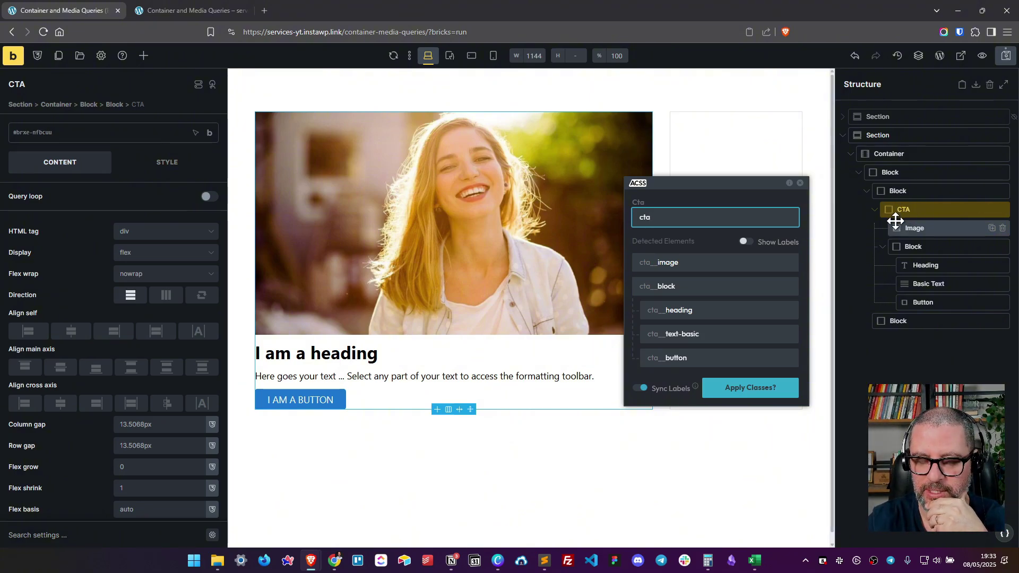
Step: Apply the generated BEM classes, based on the block name cta, to the CTA block and all its child elements
click(680, 264)
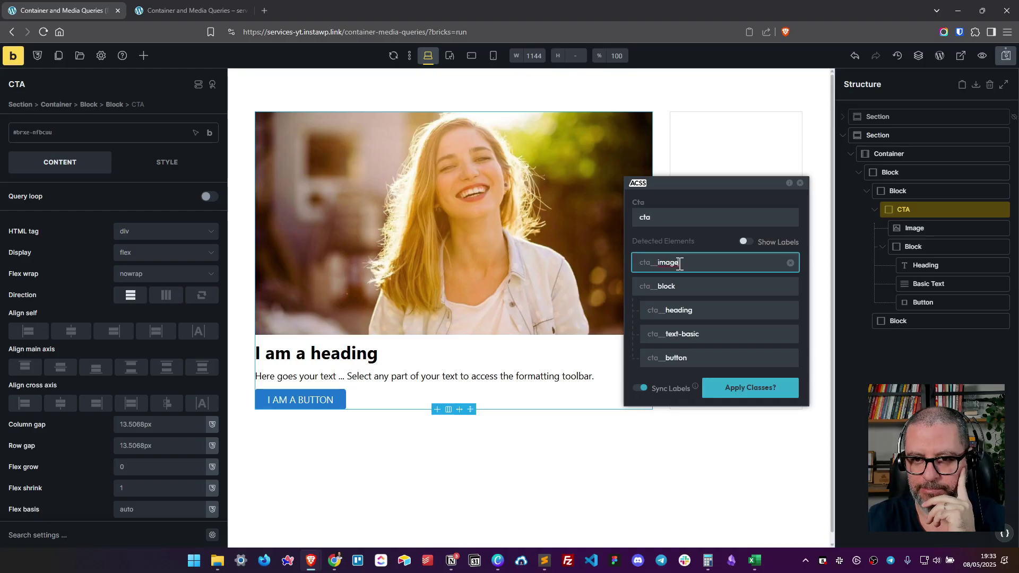
click(698, 288)
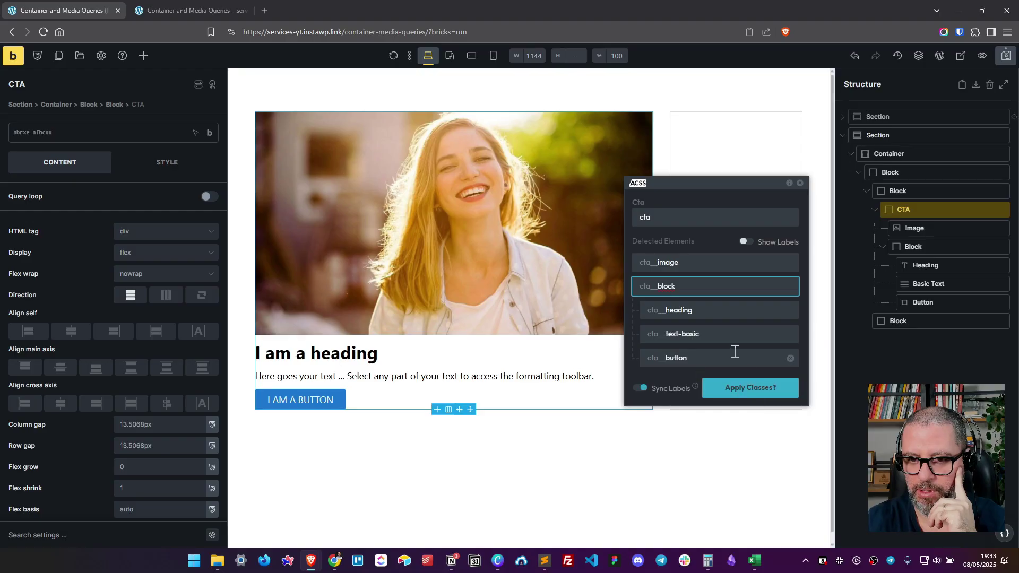
click(747, 399)
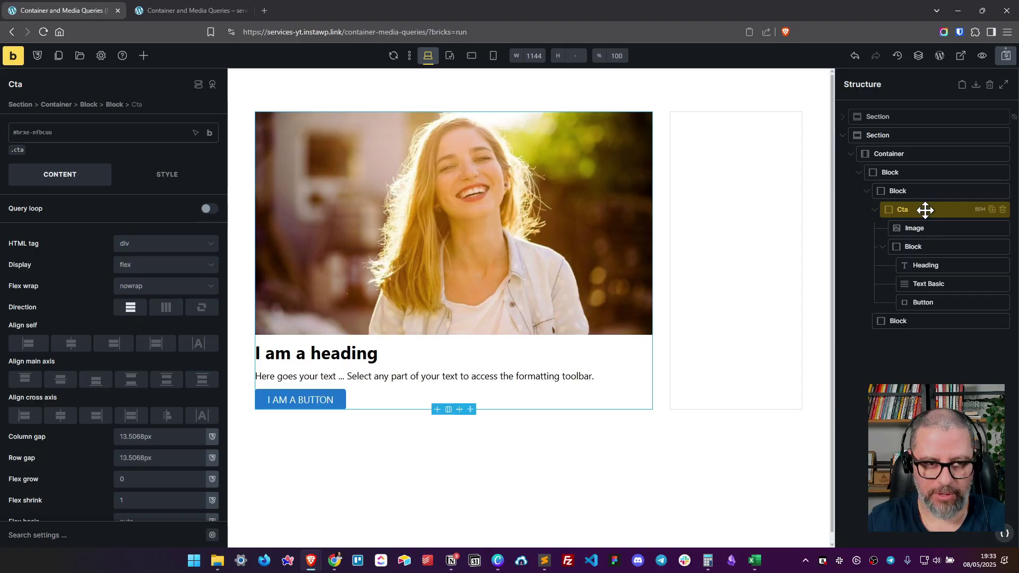
Step: Duplicate the Cta block and move the copy into the second, narrower Block of the grid
click(875, 211)
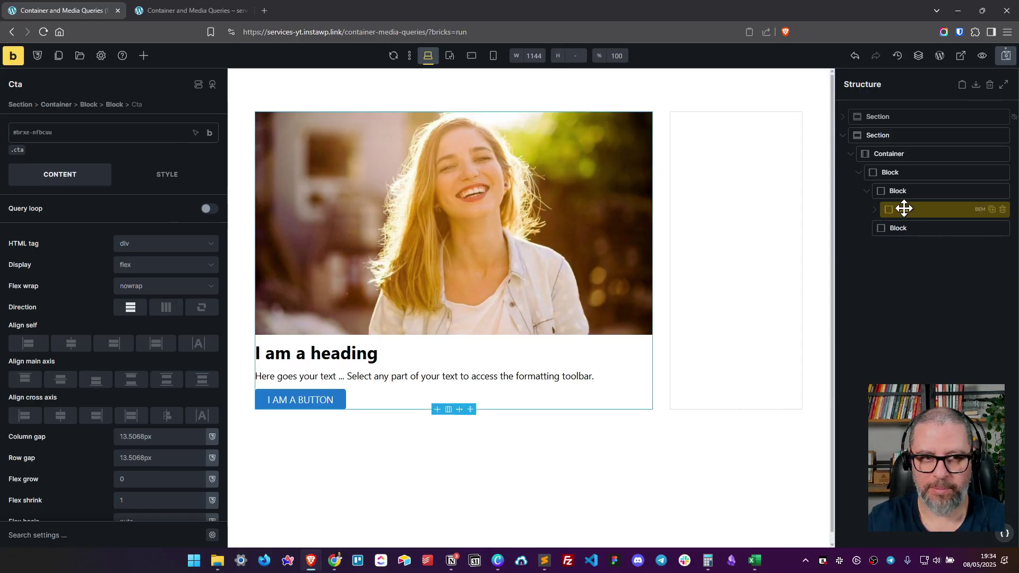
click(993, 210)
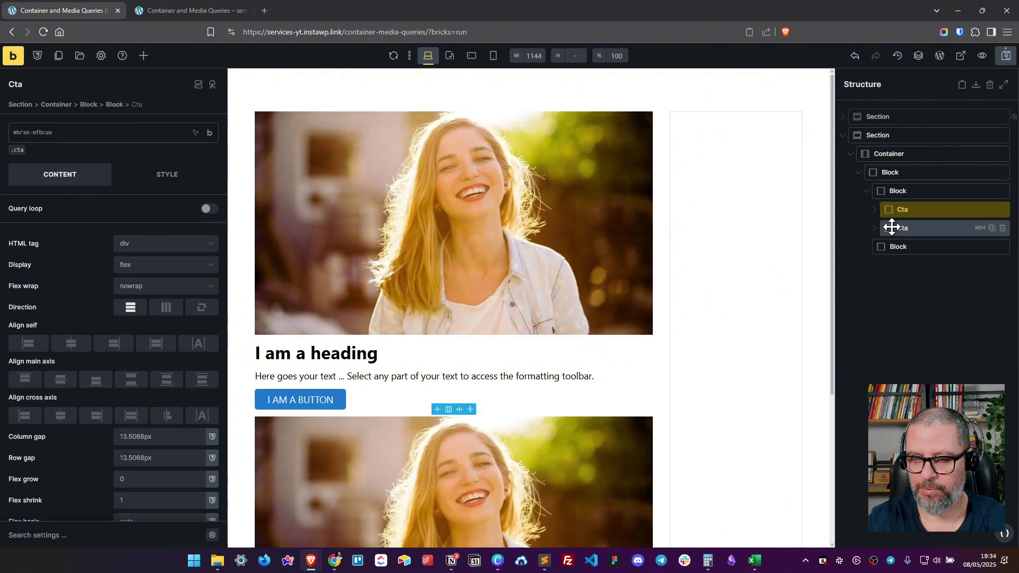
drag(892, 227, 911, 257)
drag(914, 254, 915, 253)
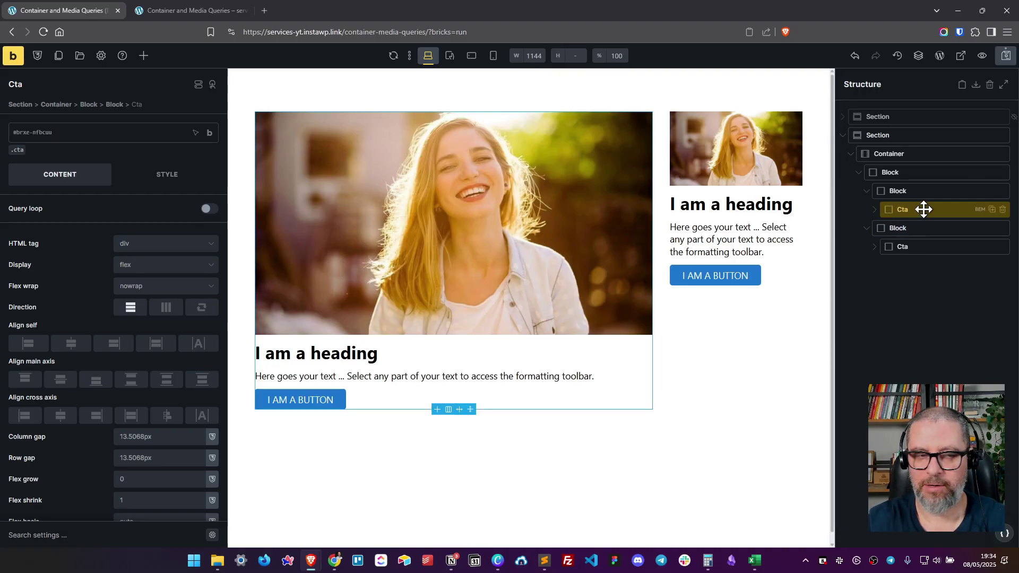
Step: Set the .cta class to grid display with a gap of 0 and grid template columns of var(--grid-1)
click(19, 152)
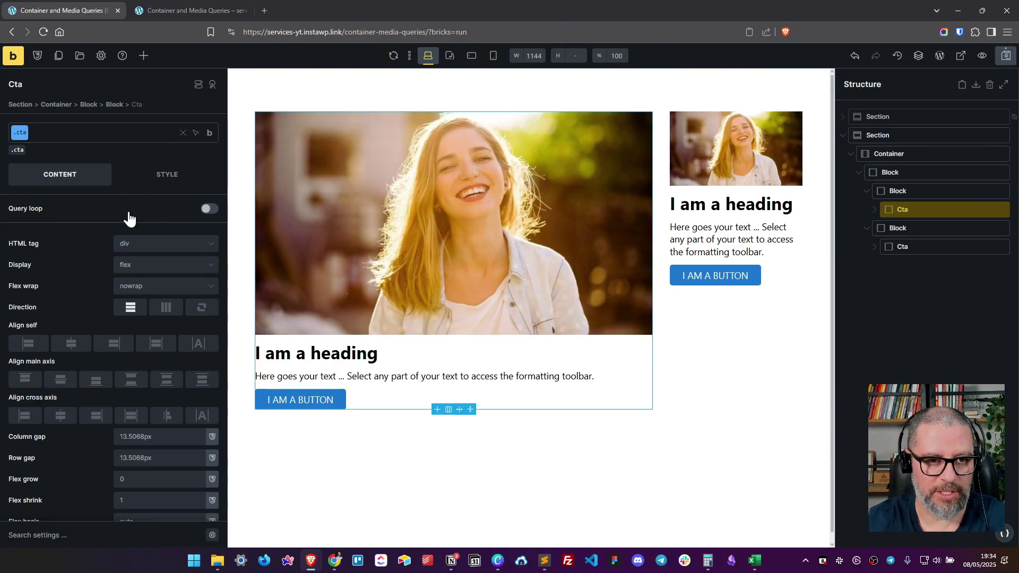
click(165, 271)
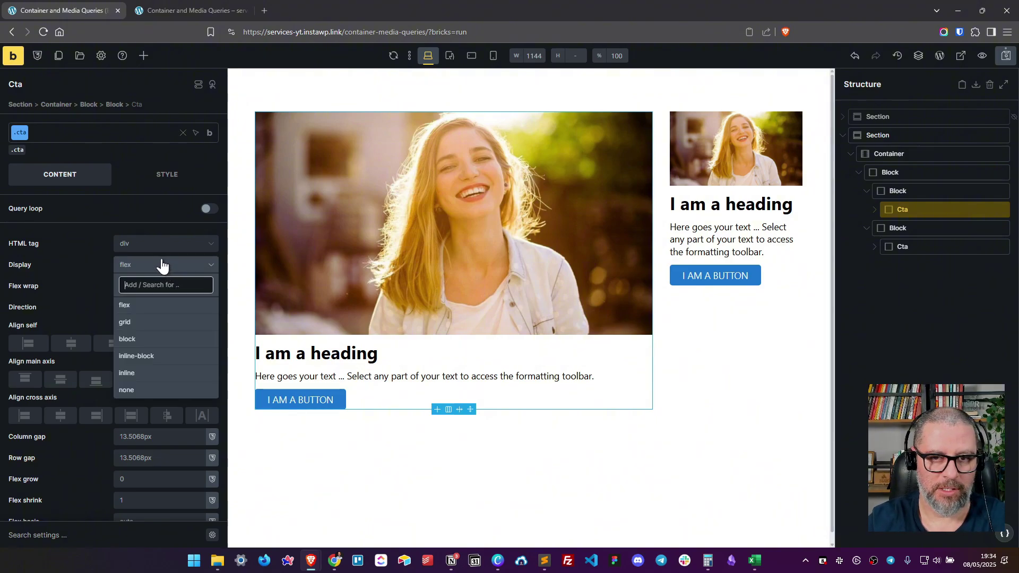
click(146, 322)
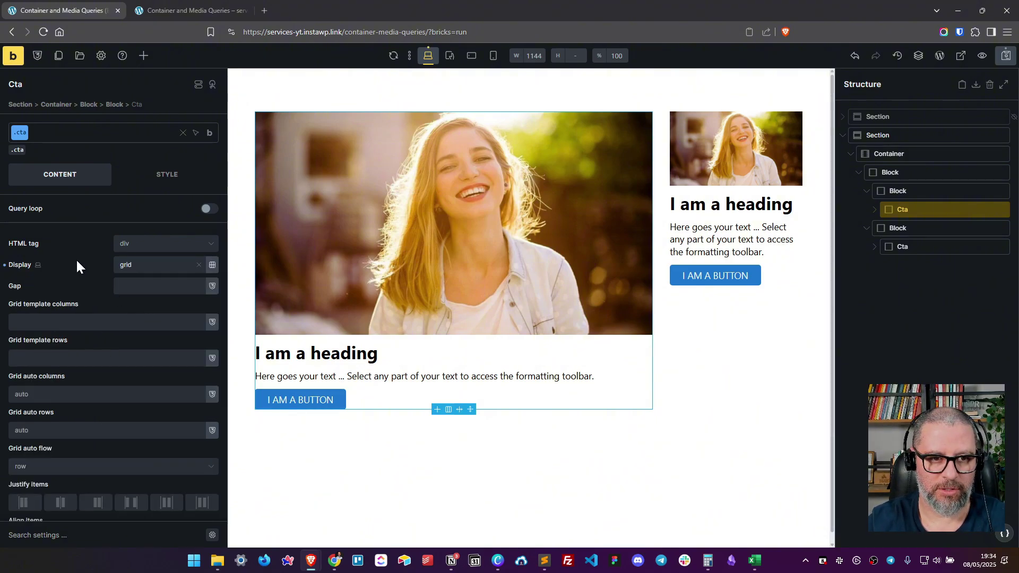
click(152, 288)
text(0)
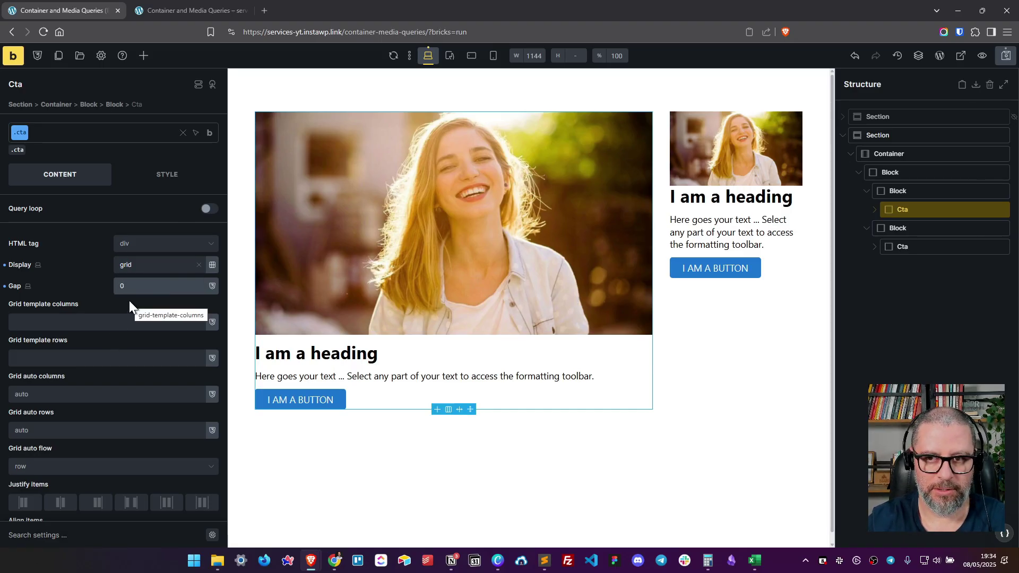
click(110, 323)
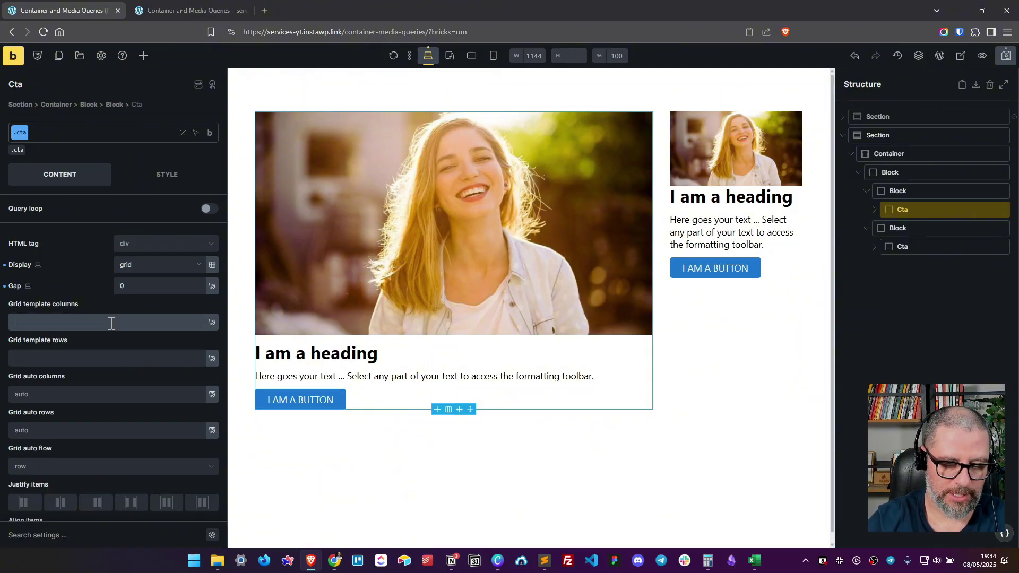
text(--grid-1))
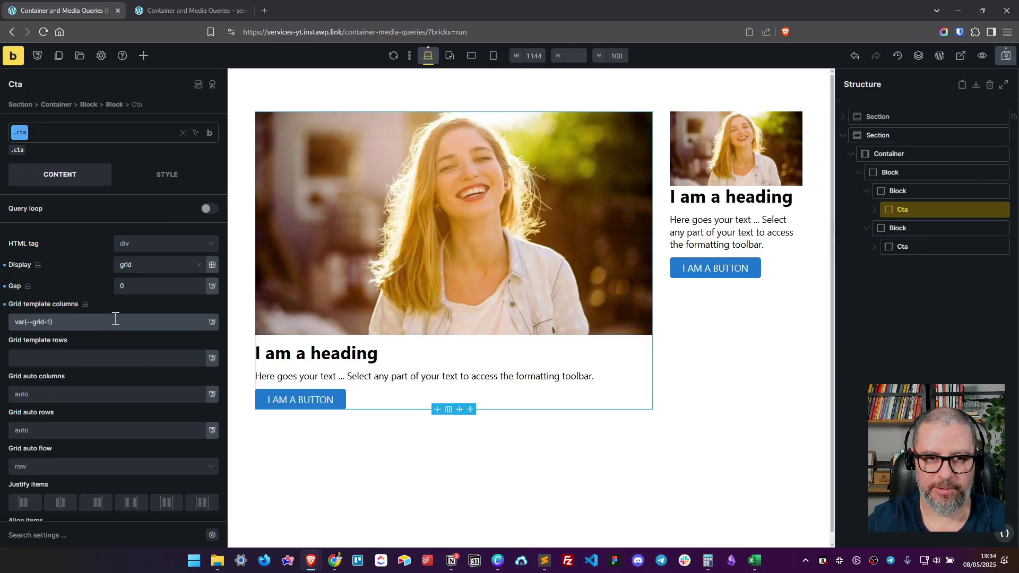
Step: Expand the first Cta and activate the .cta__block class on its inner Block for editing
click(914, 232)
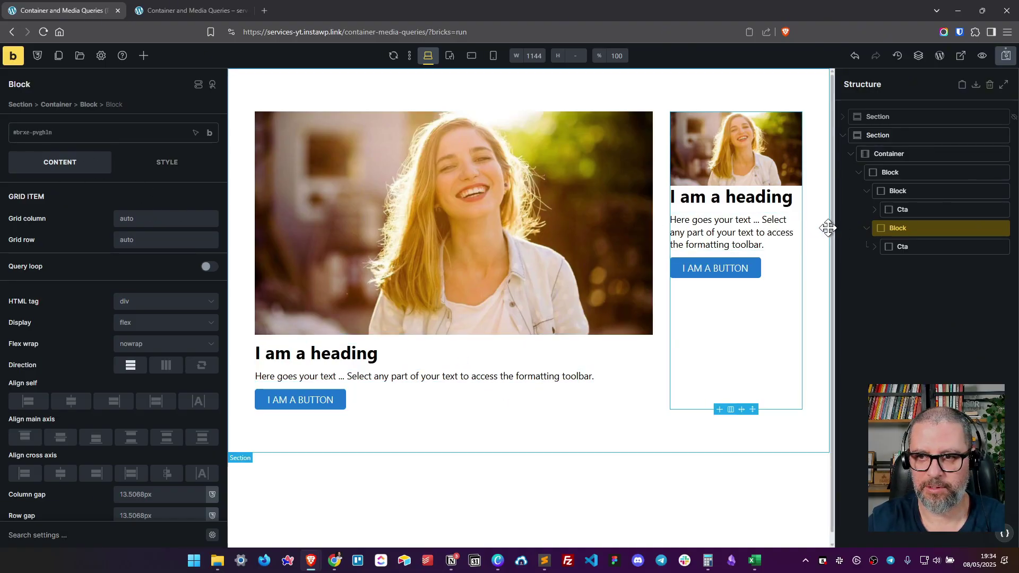
click(900, 192)
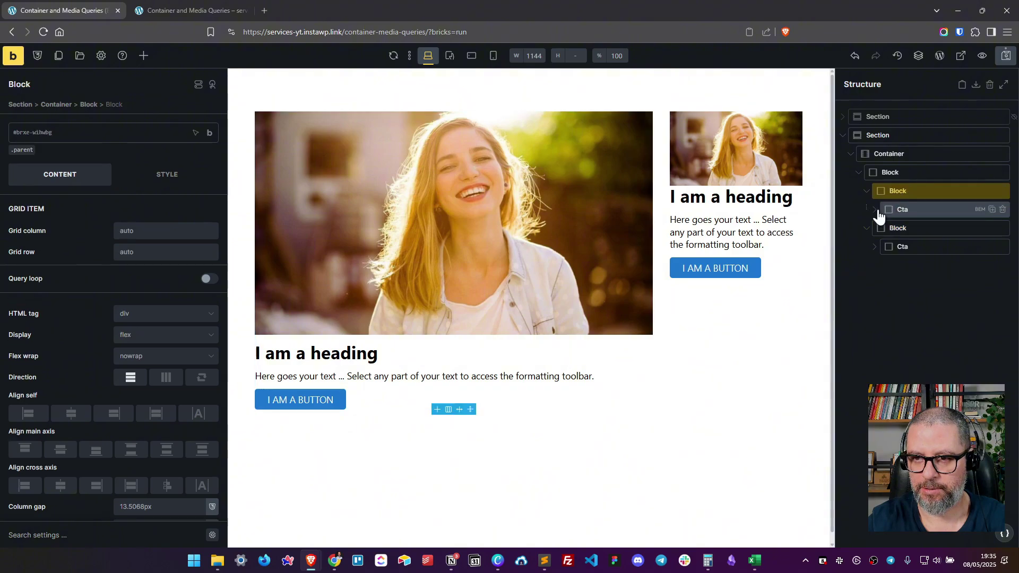
click(880, 209)
click(894, 190)
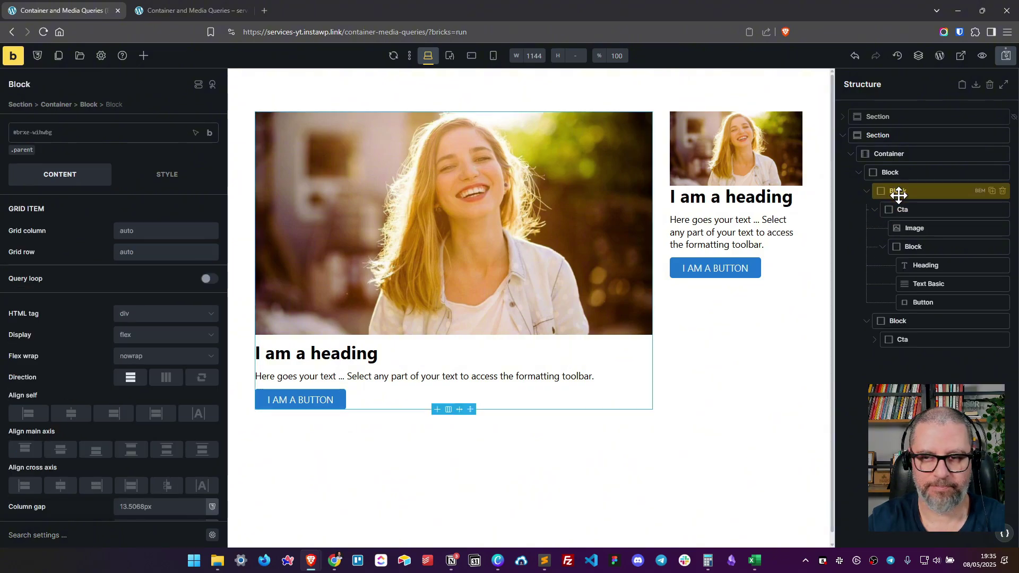
click(916, 210)
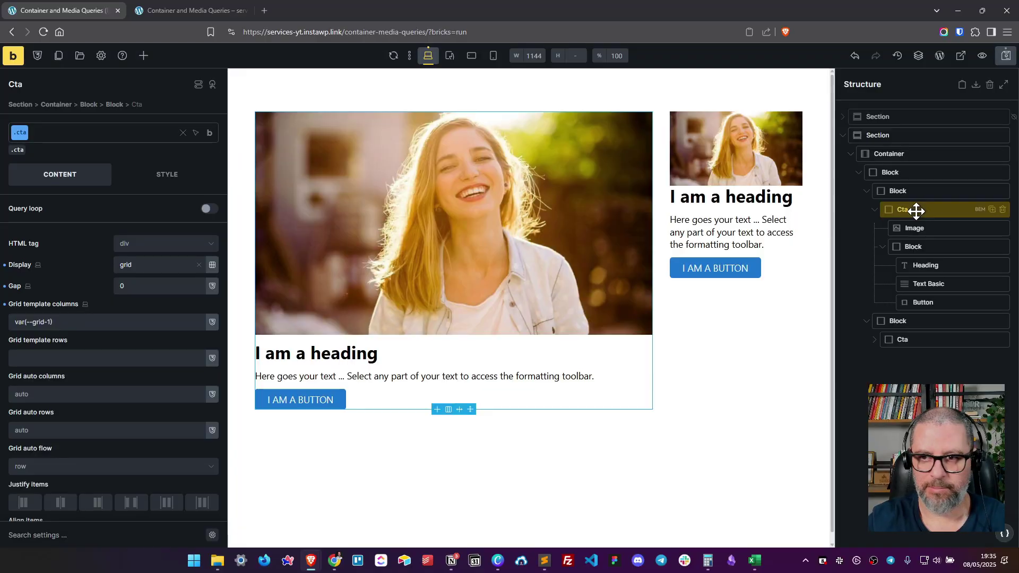
click(929, 246)
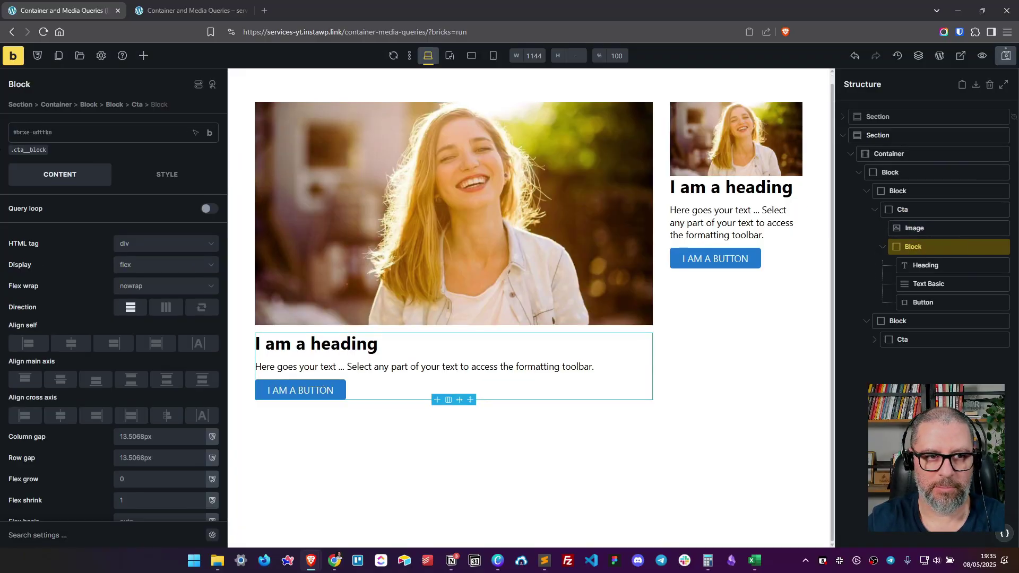
click(27, 151)
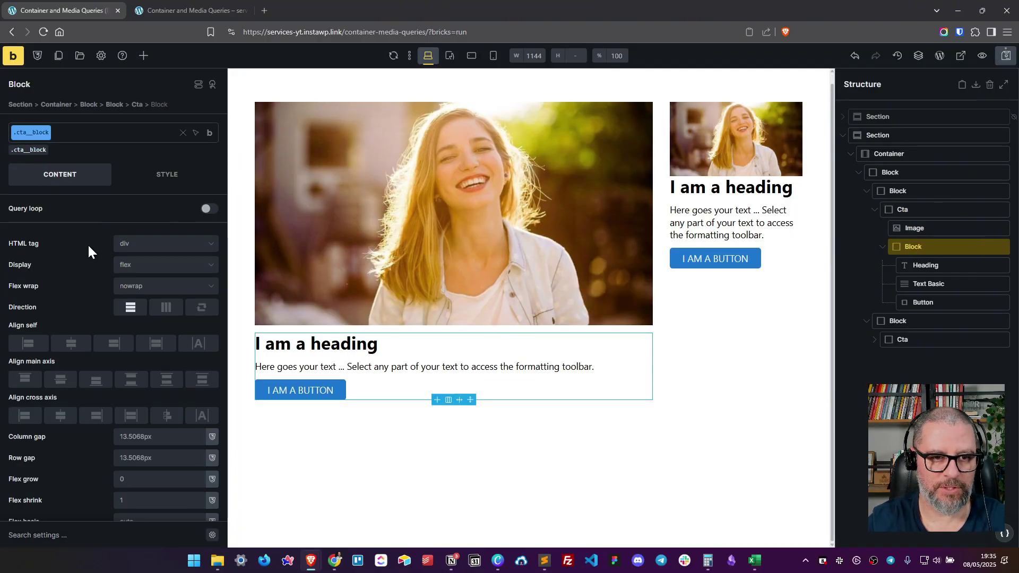
Step: Link all padding sides of the .cta__block class and set the padding to .7rem
click(167, 176)
click(99, 235)
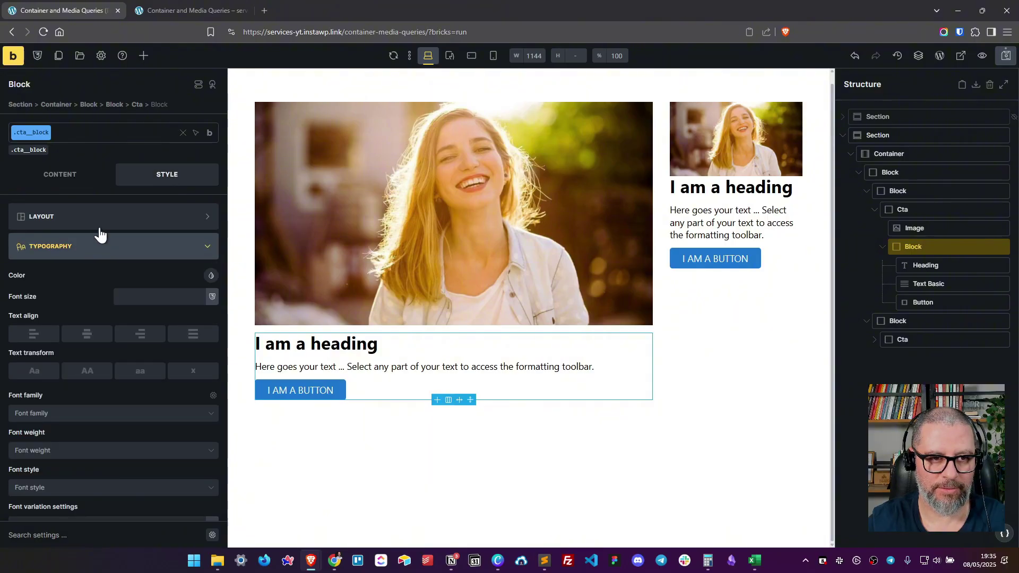
click(106, 217)
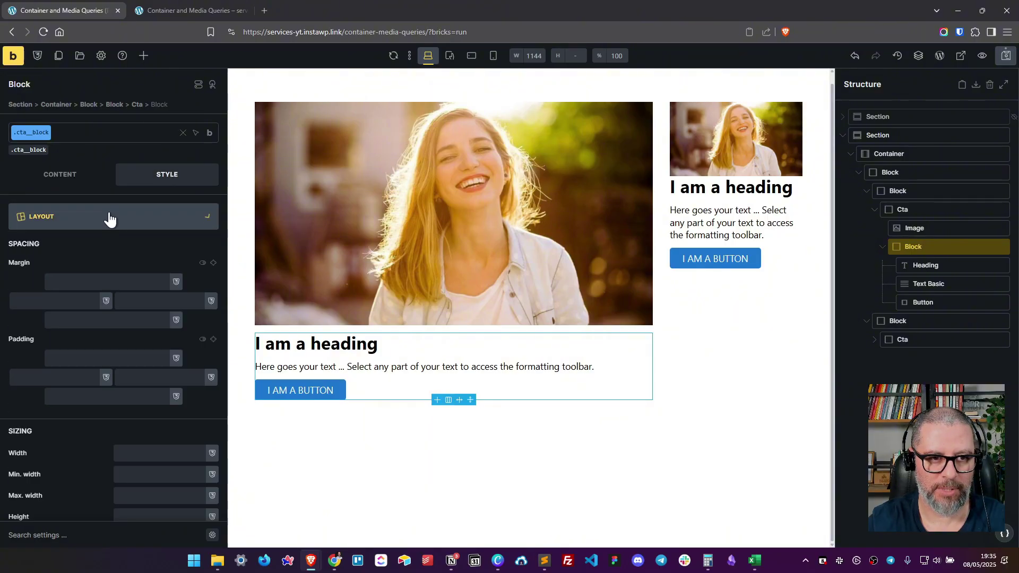
click(213, 340)
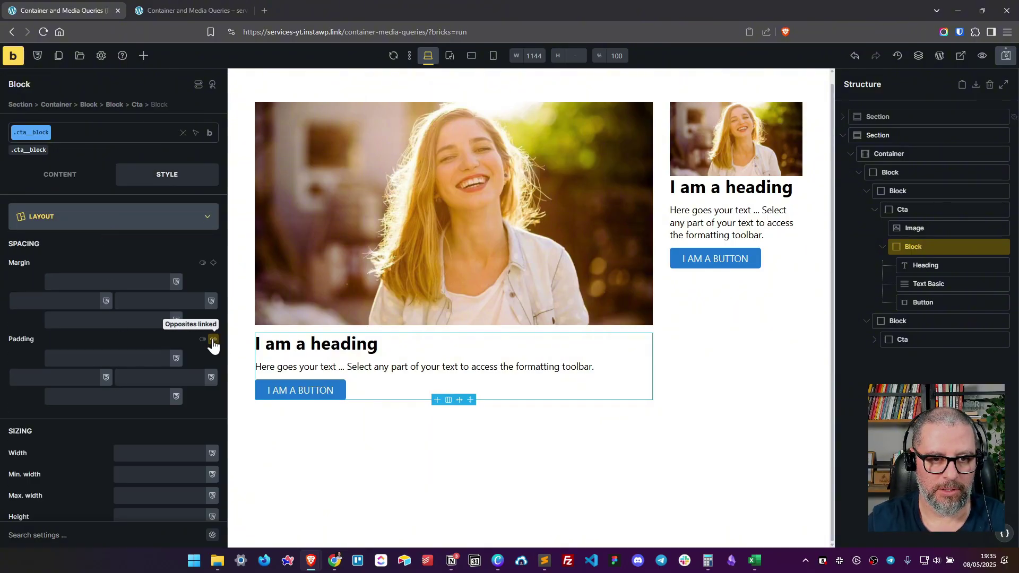
click(117, 352)
text(1rem)
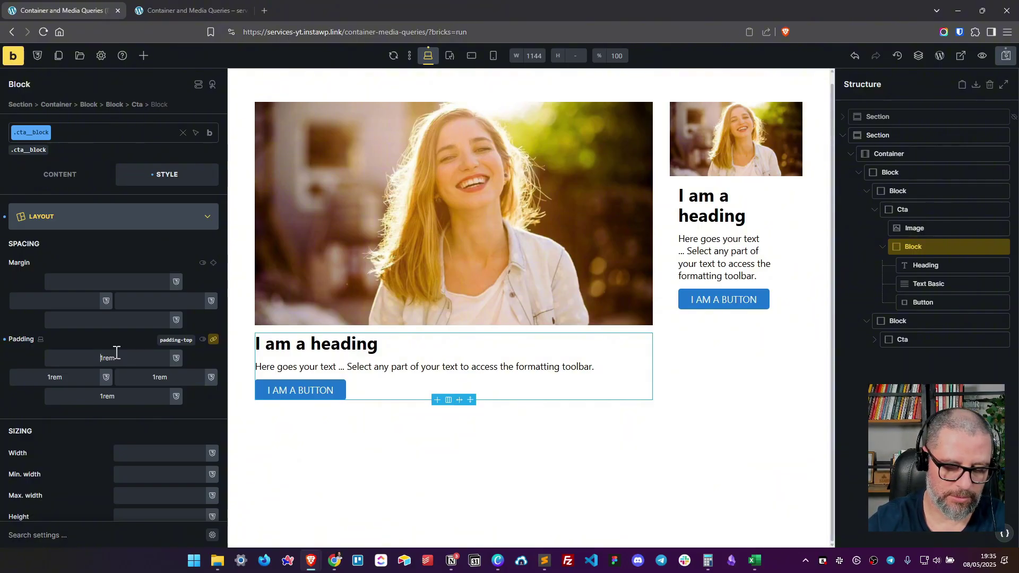
text(.6)
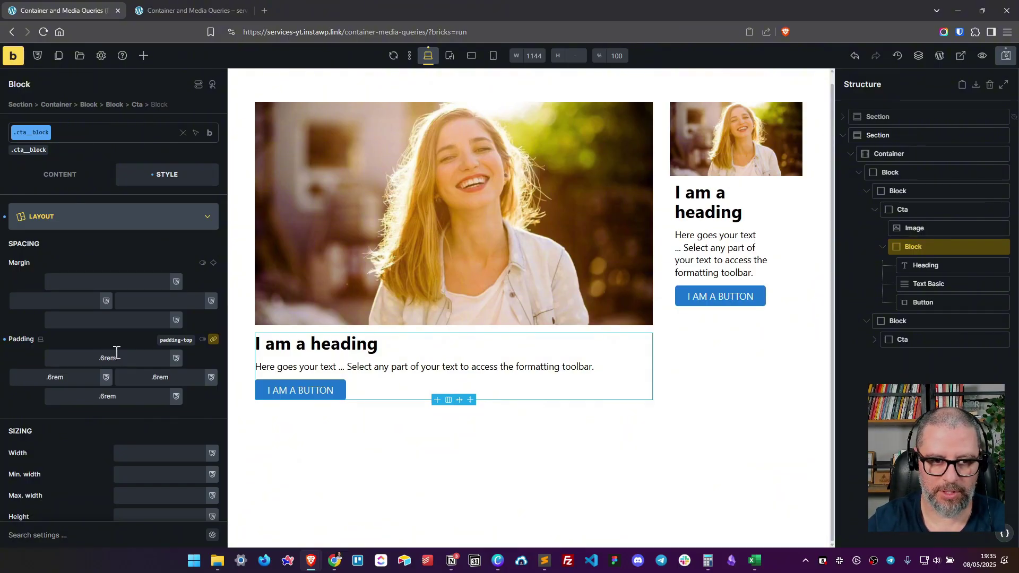
key(shift+Left)
text(7)
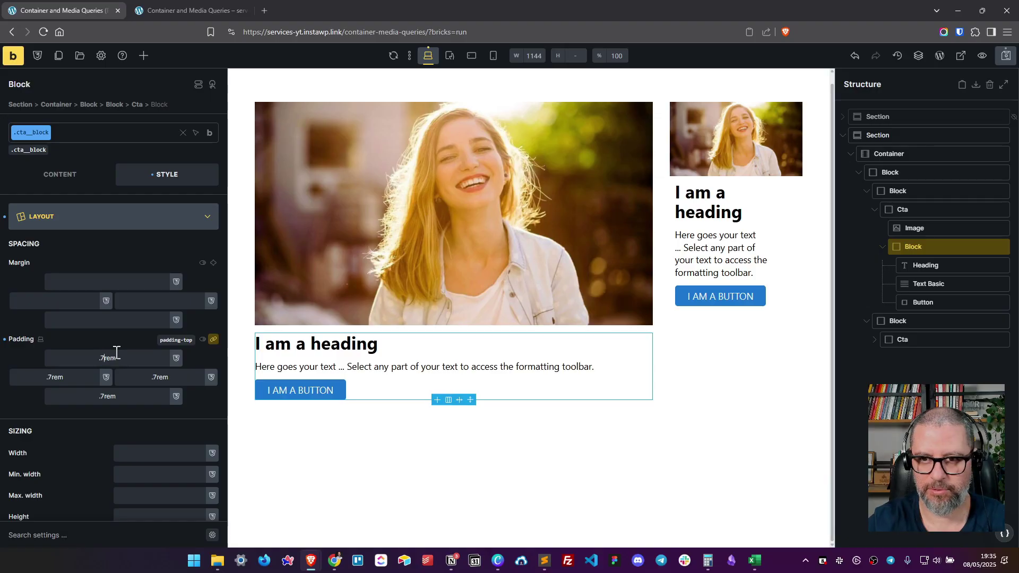
text(7)
key(BackSpace)
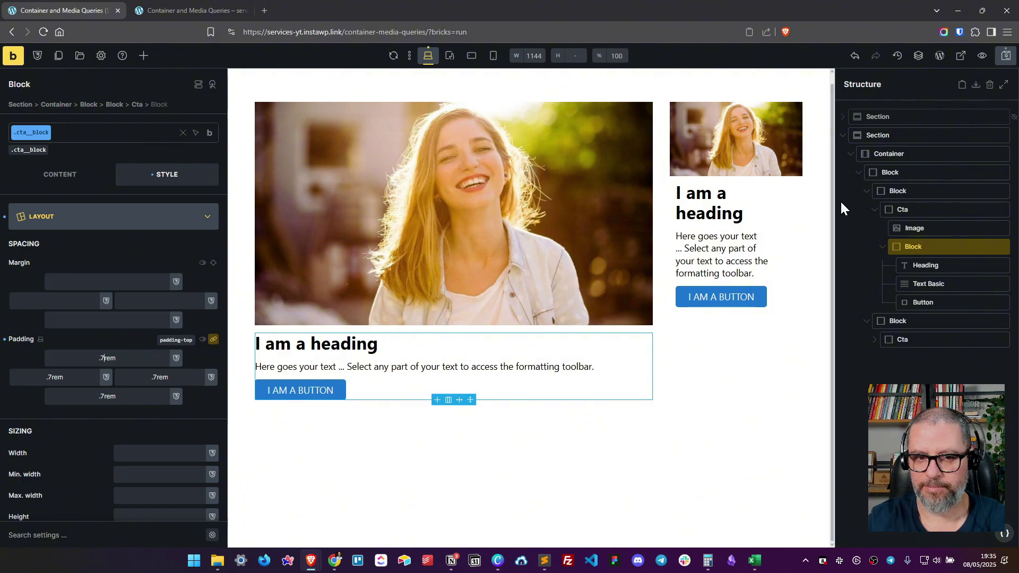
click(926, 265)
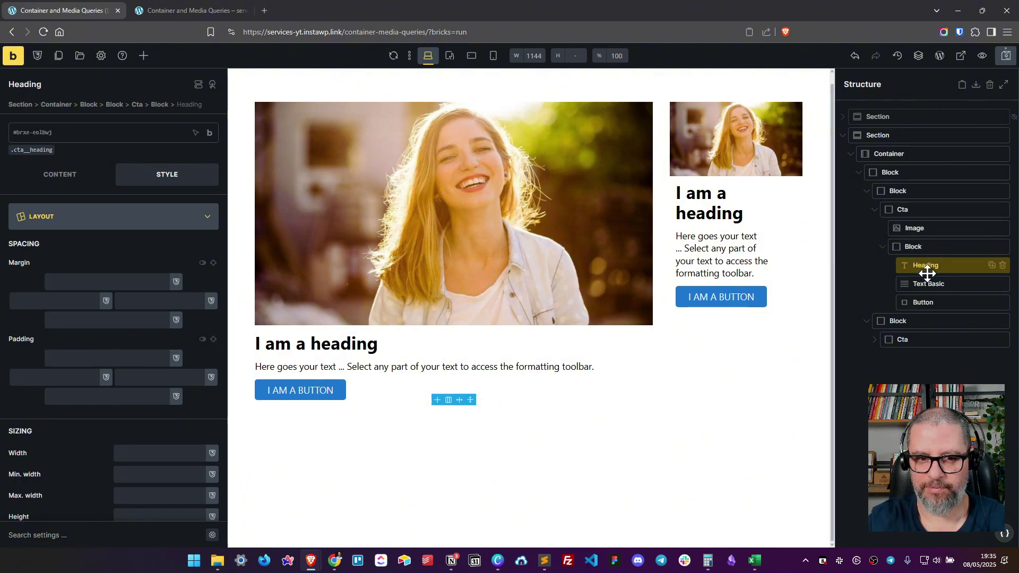
click(924, 284)
click(929, 264)
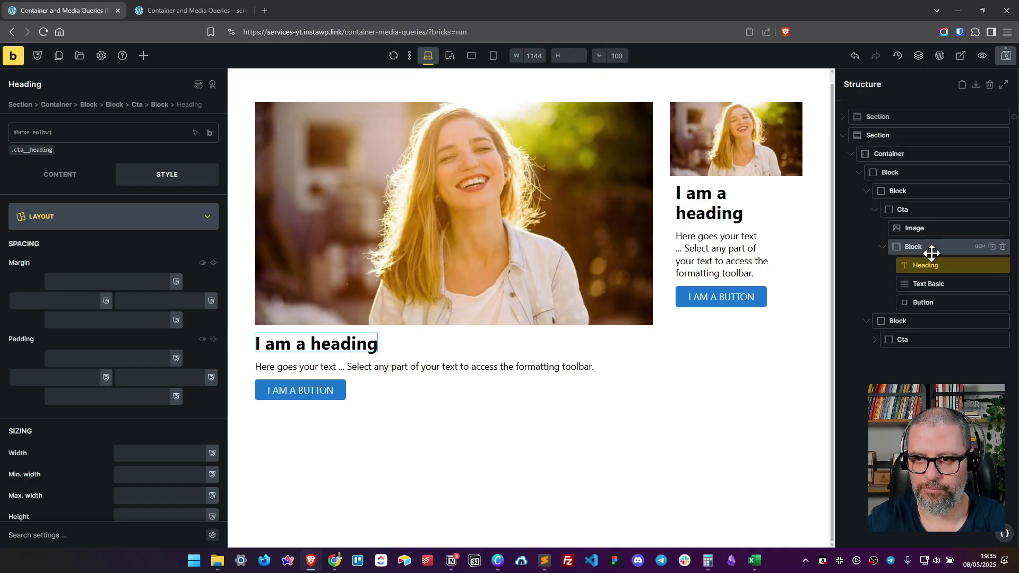
Step: Select the first card's inner Block, save the page and check the card padding in the front-end preview
click(929, 248)
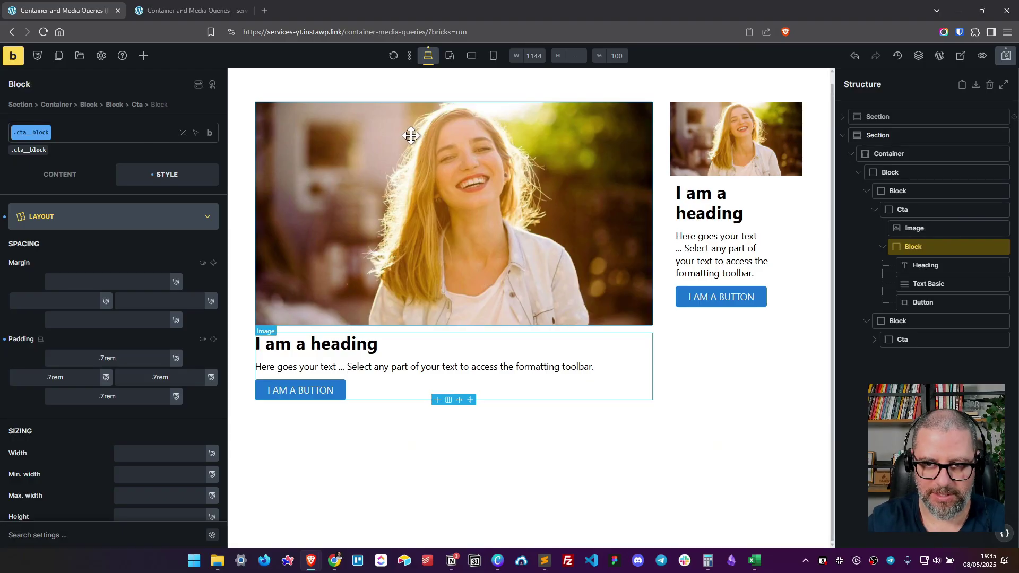
click(1007, 57)
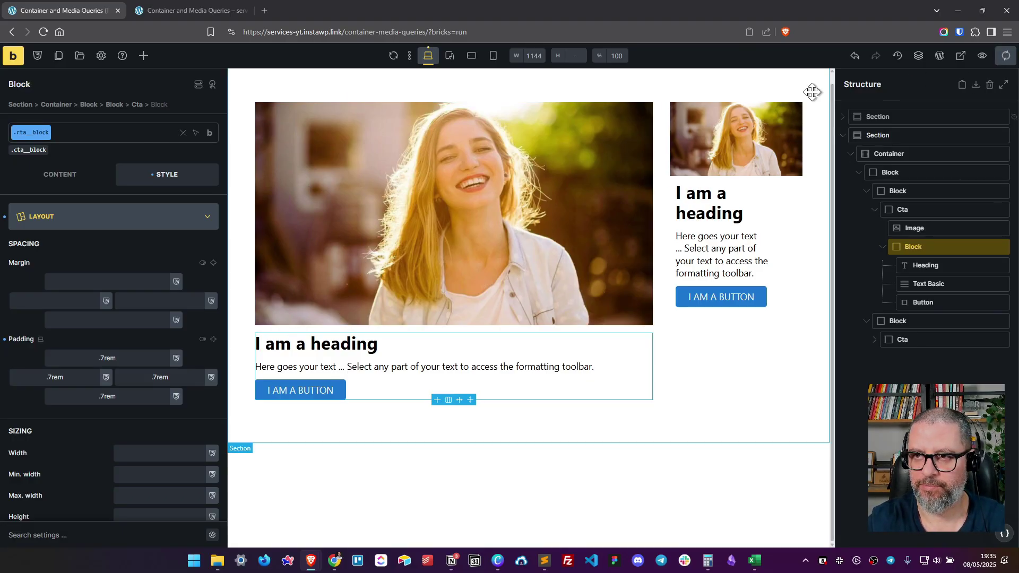
key(ctrl+Tab)
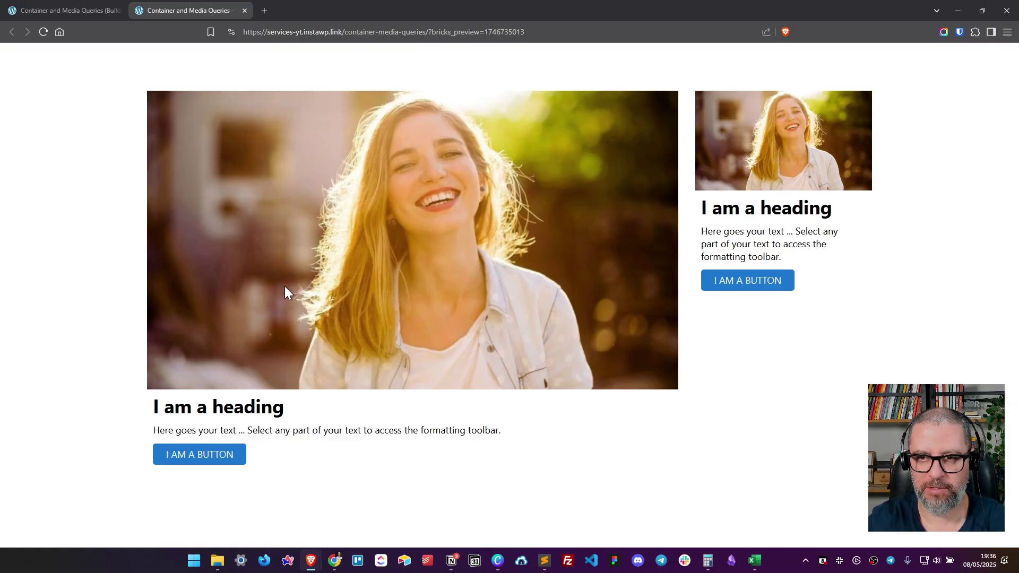
click(66, 10)
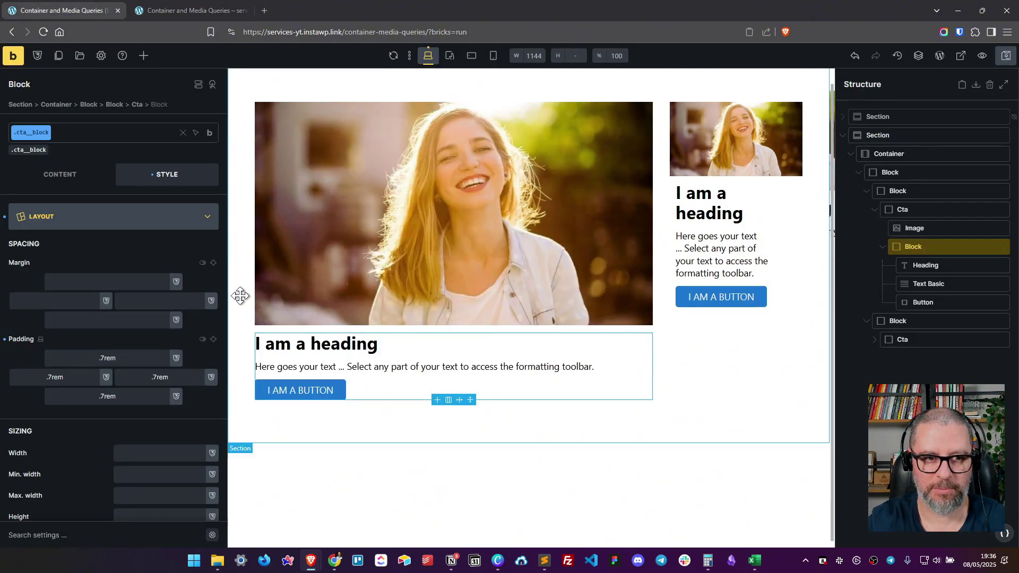
Step: Link all border sides of the first Cta's .cta class and set the border width to 1
click(920, 213)
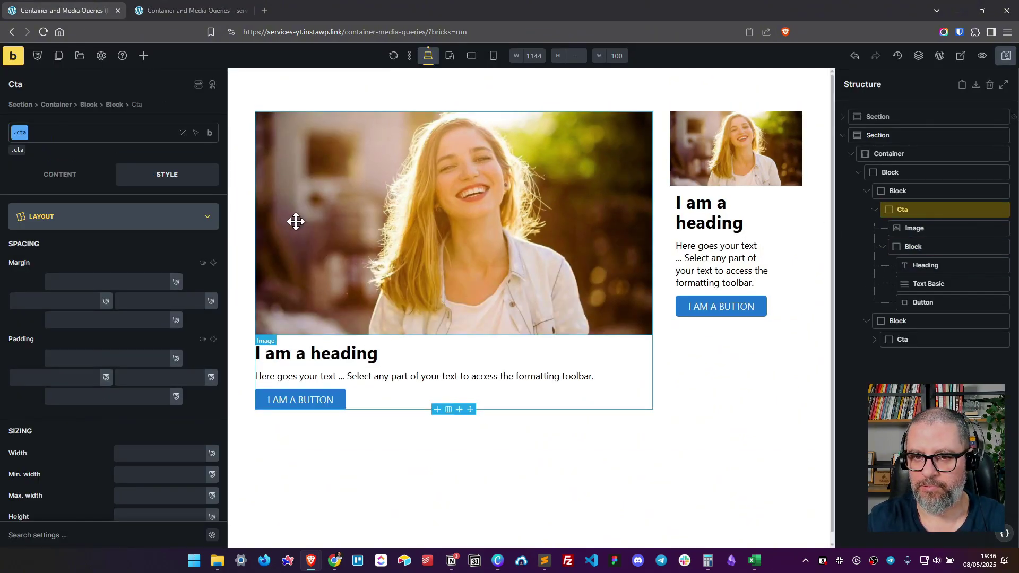
click(111, 219)
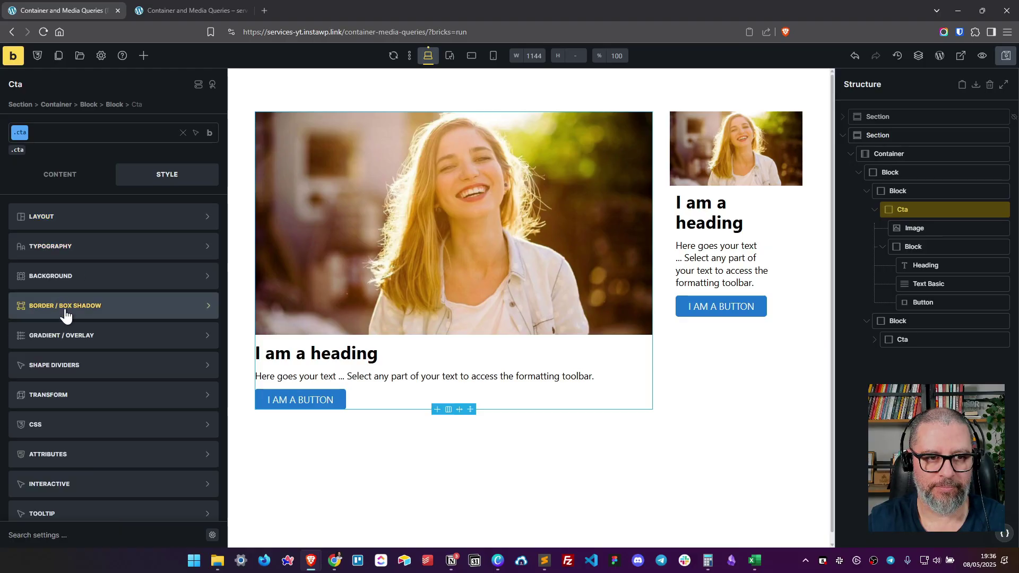
click(107, 311)
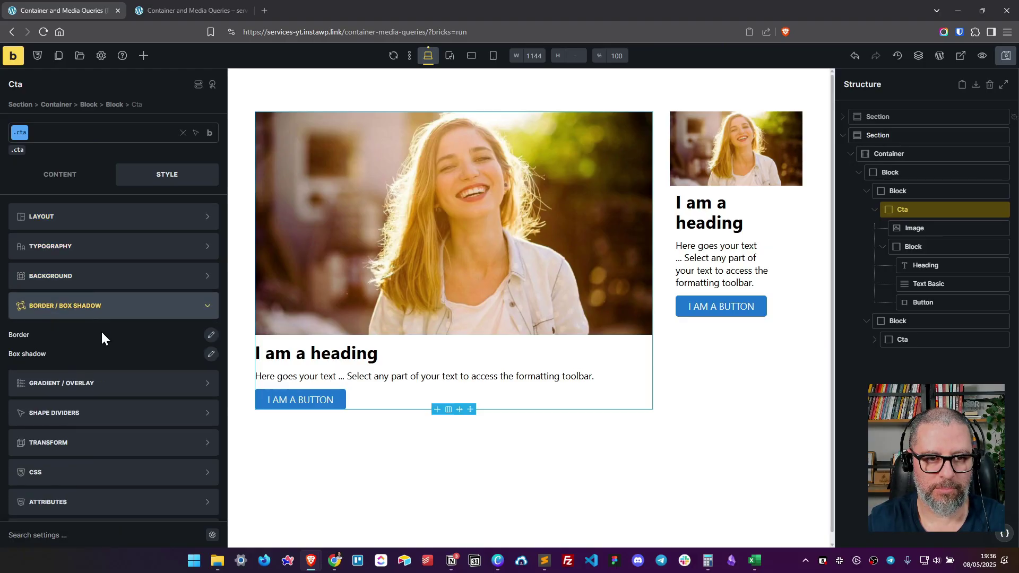
click(211, 336)
click(205, 361)
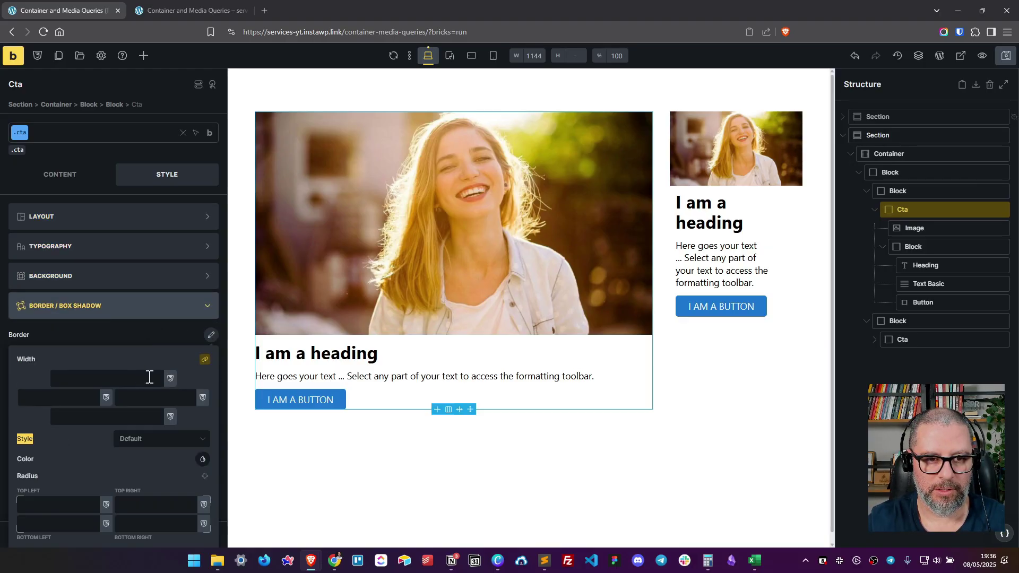
click(136, 374)
text(1)
scroll(154, 367, down, 1)
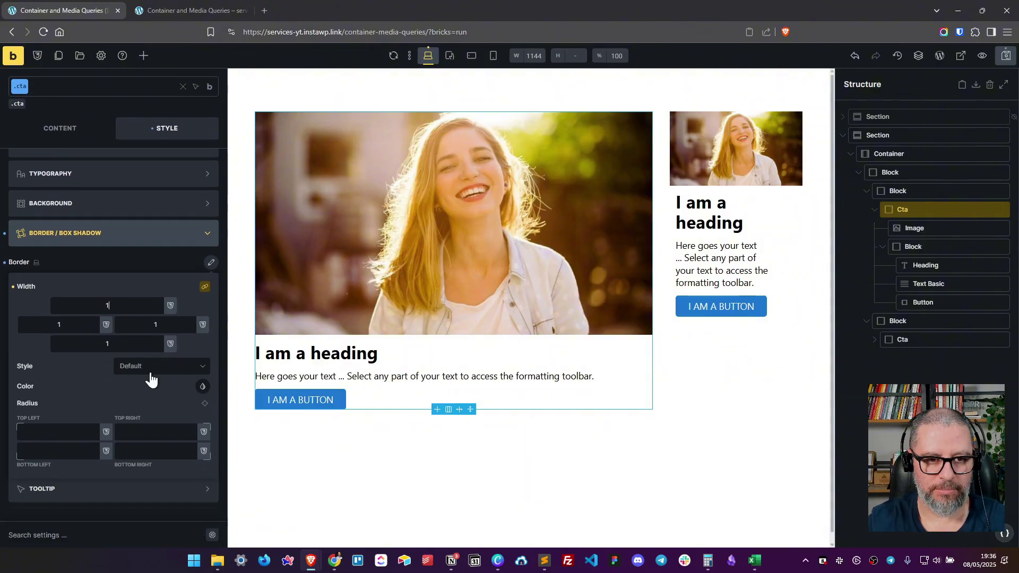
Step: Set the .cta border style to Solid and its colour to the tenth palette swatch, a light transparent black
click(150, 372)
click(143, 417)
click(203, 387)
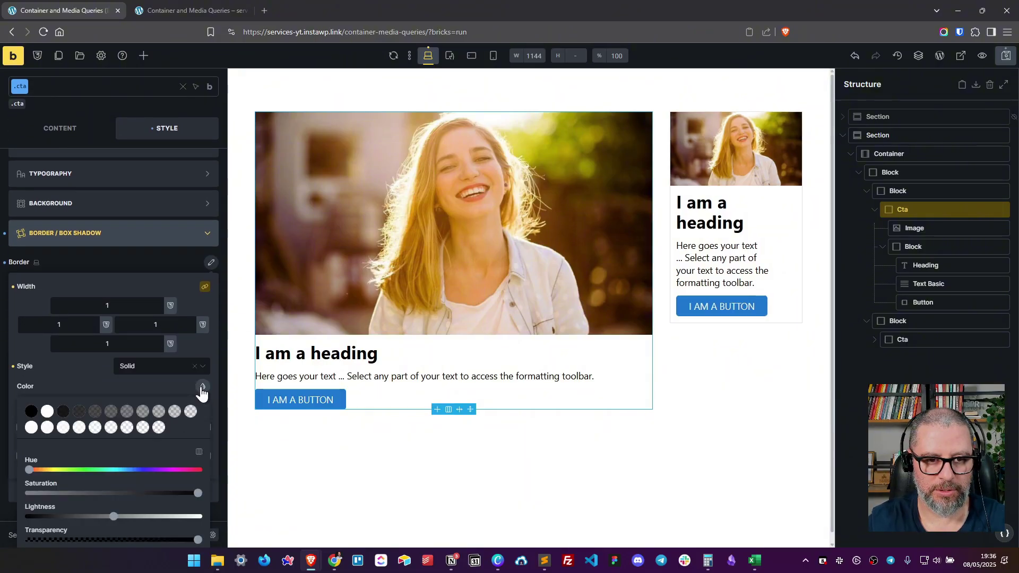
click(175, 412)
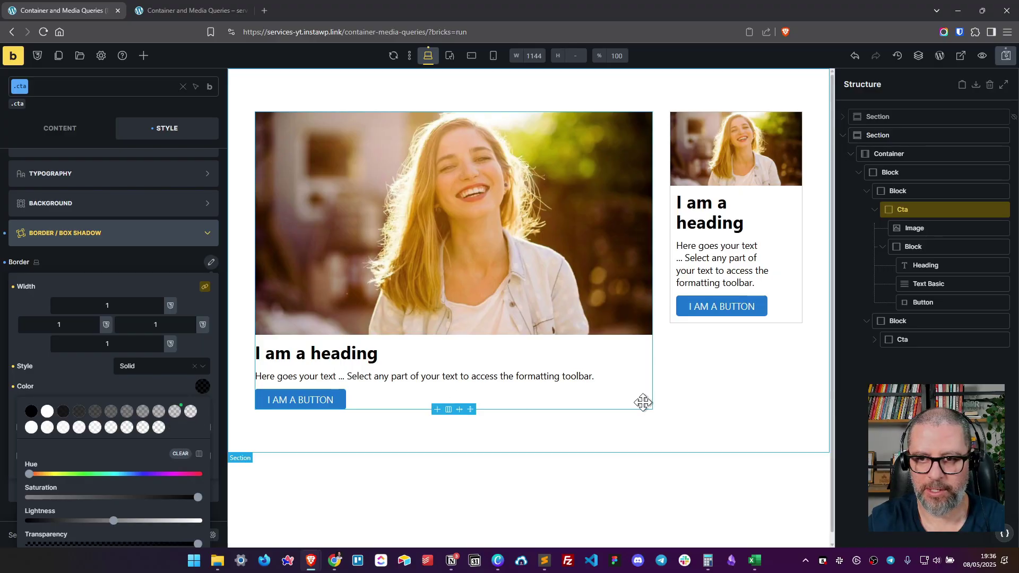
Step: Save the page and reload the front-end preview to check the card borders, returning to the builder
click(923, 411)
click(1006, 62)
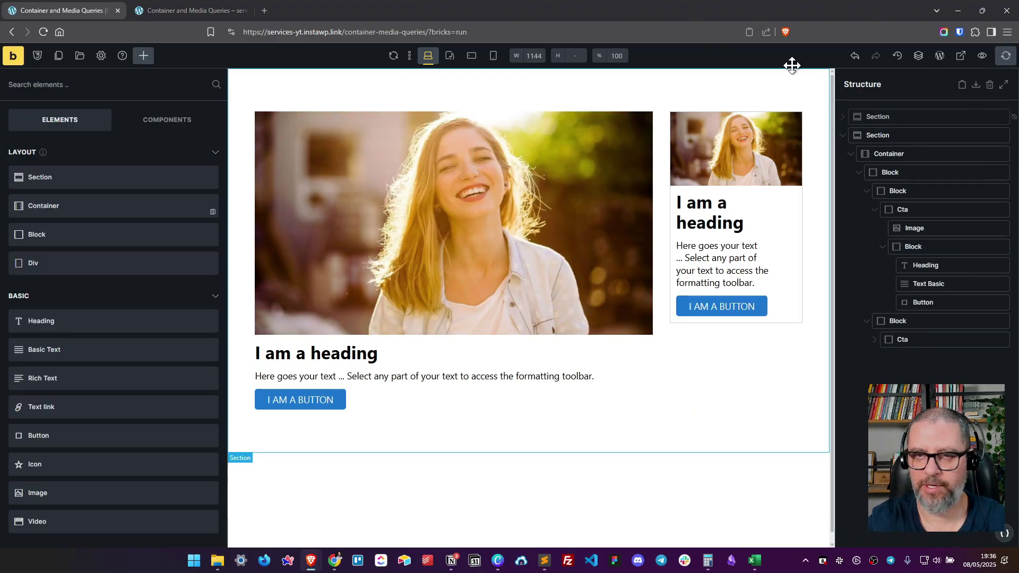
click(177, 9)
click(43, 31)
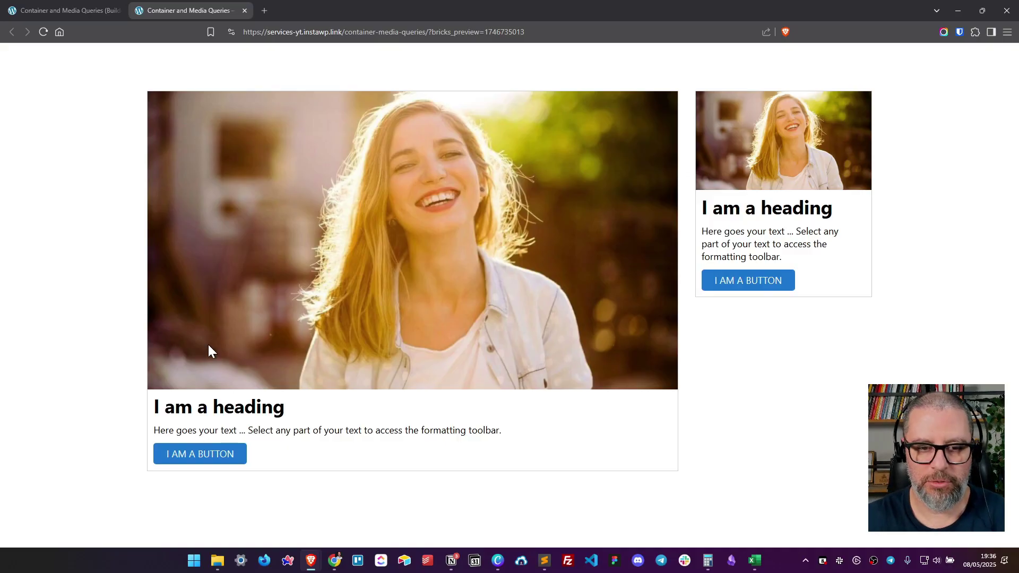
click(66, 9)
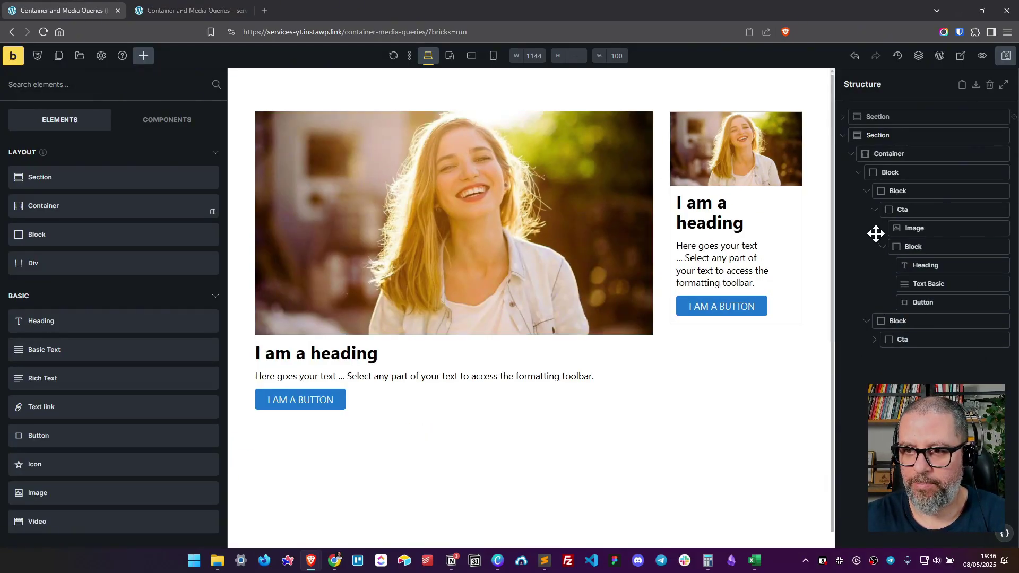
click(909, 210)
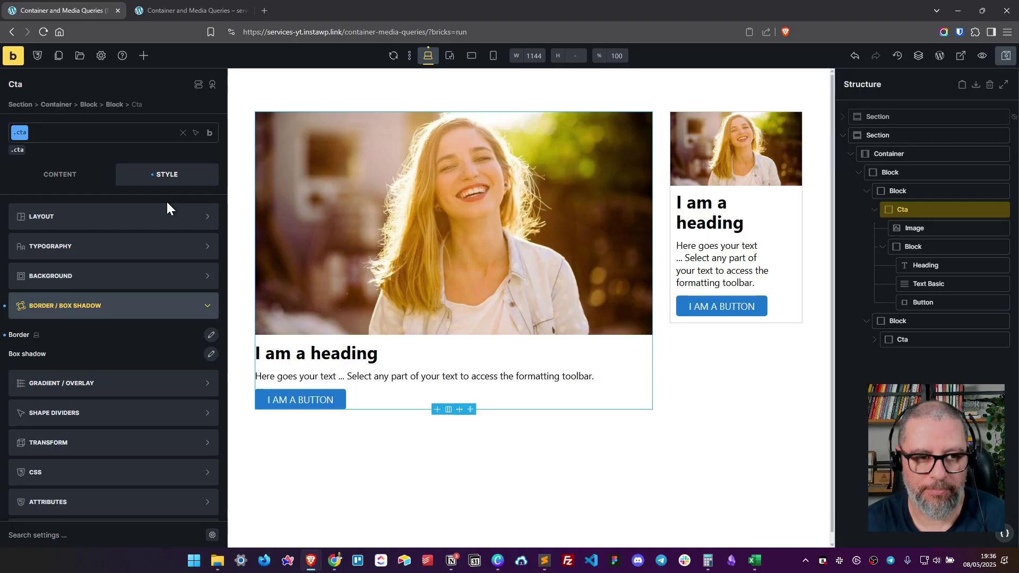
click(149, 306)
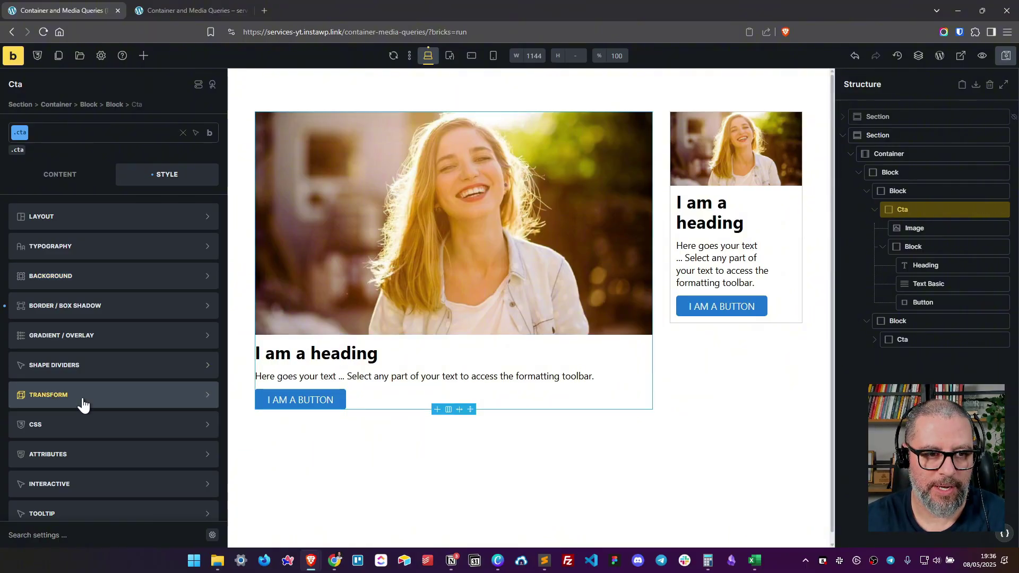
click(94, 422)
scroll(93, 411, down, 4)
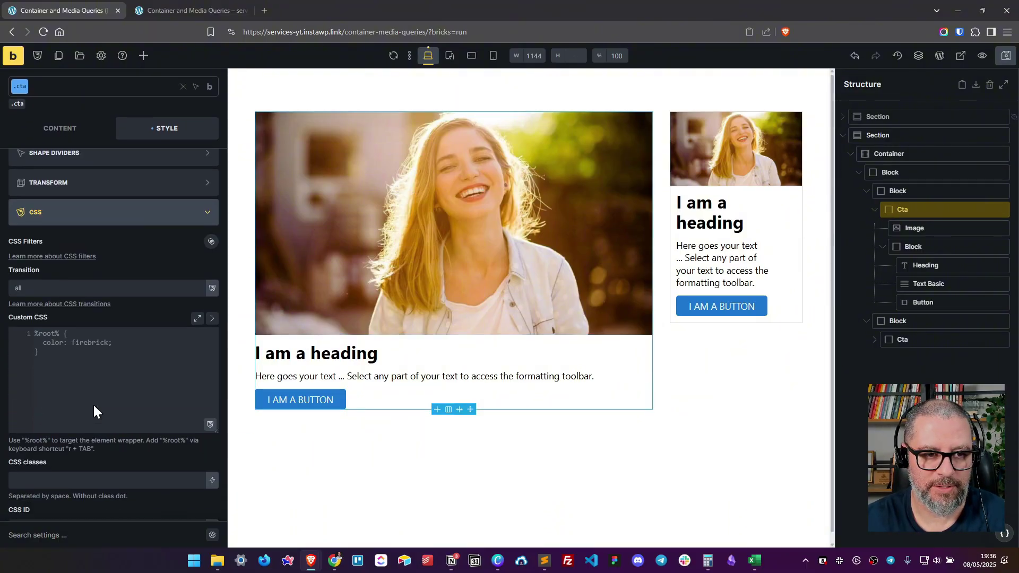
click(109, 346)
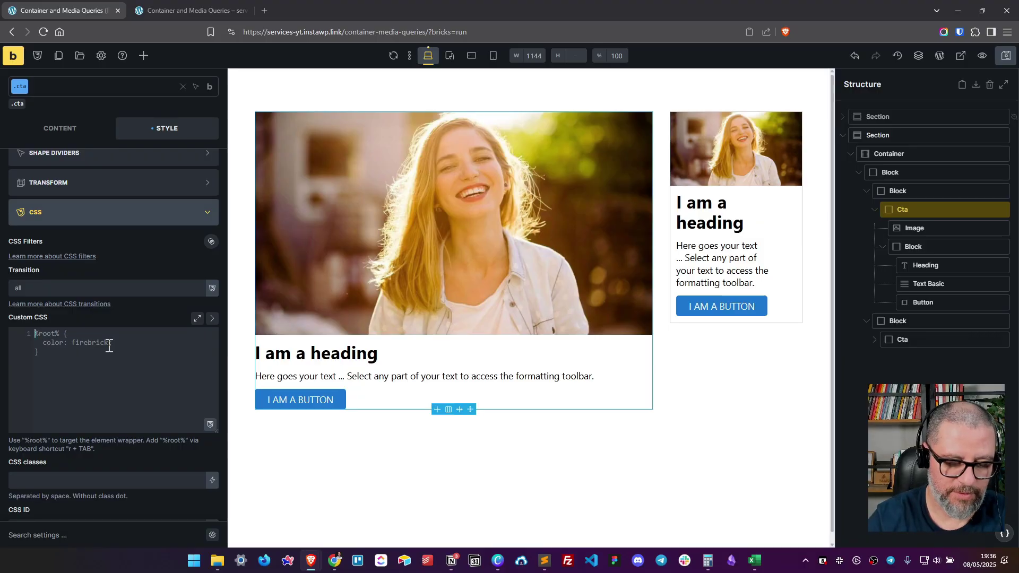
text(@co)
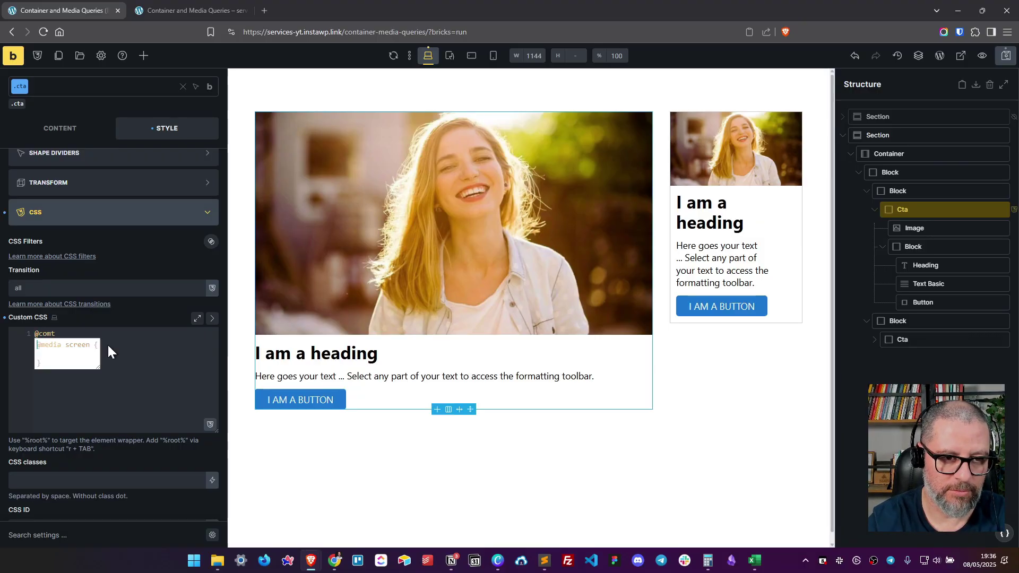
text(ntainer )
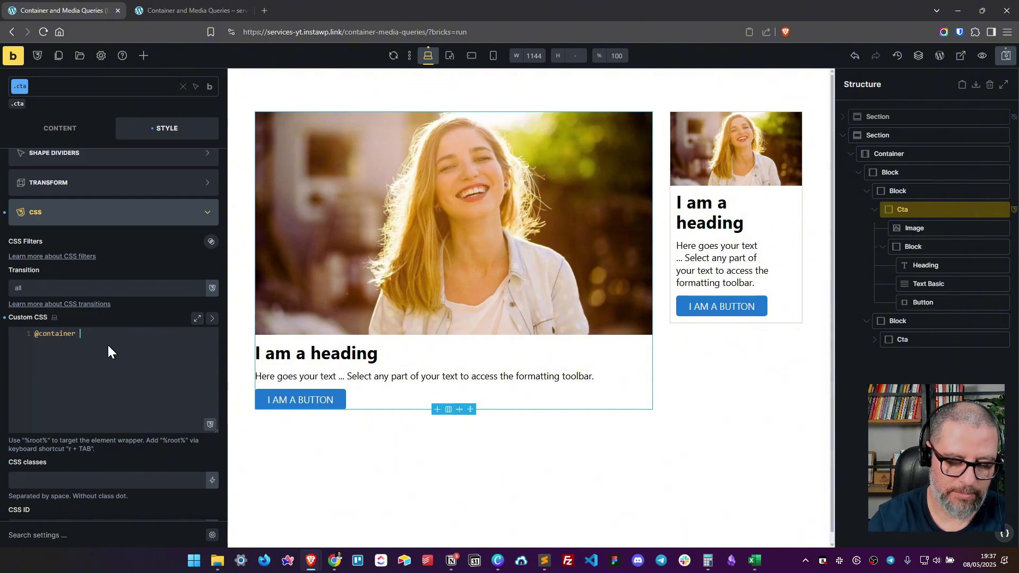
text(())
key(Left)
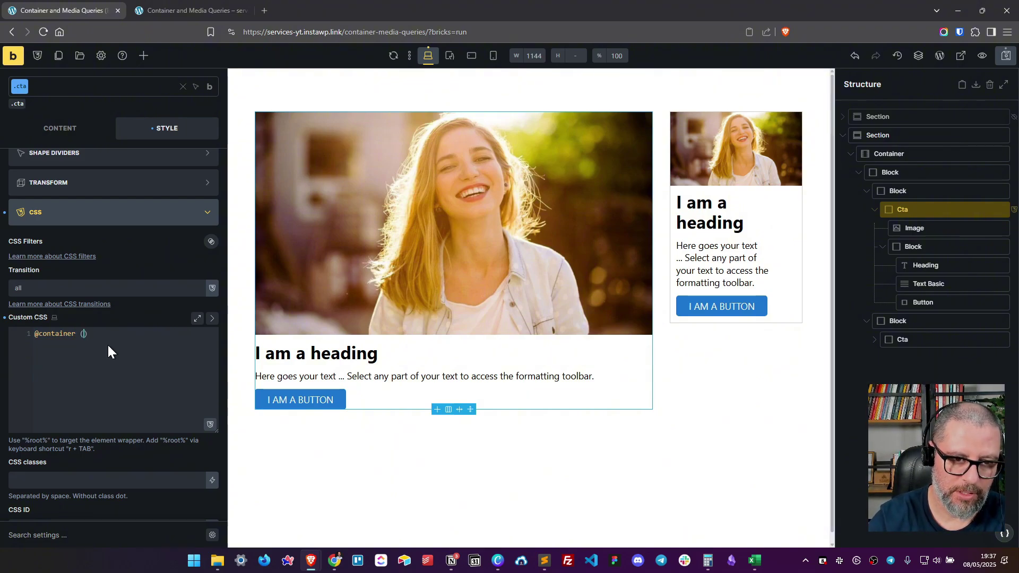
Step: Enter min-width as the container query's condition and add its pair of braces
text(min-wi)
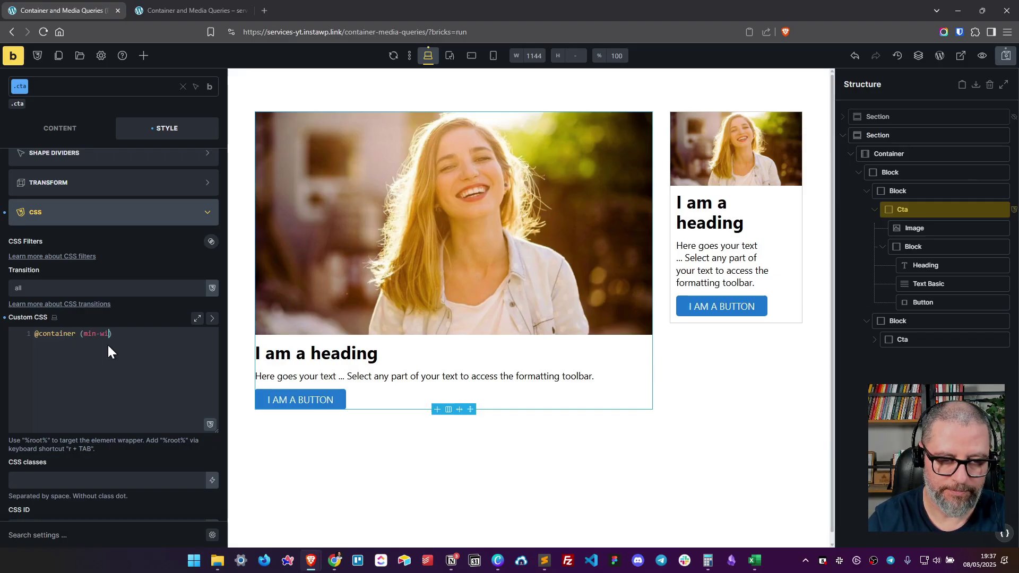
text(th)
key(BackSpace)
key(BackSpace)
text(dth)
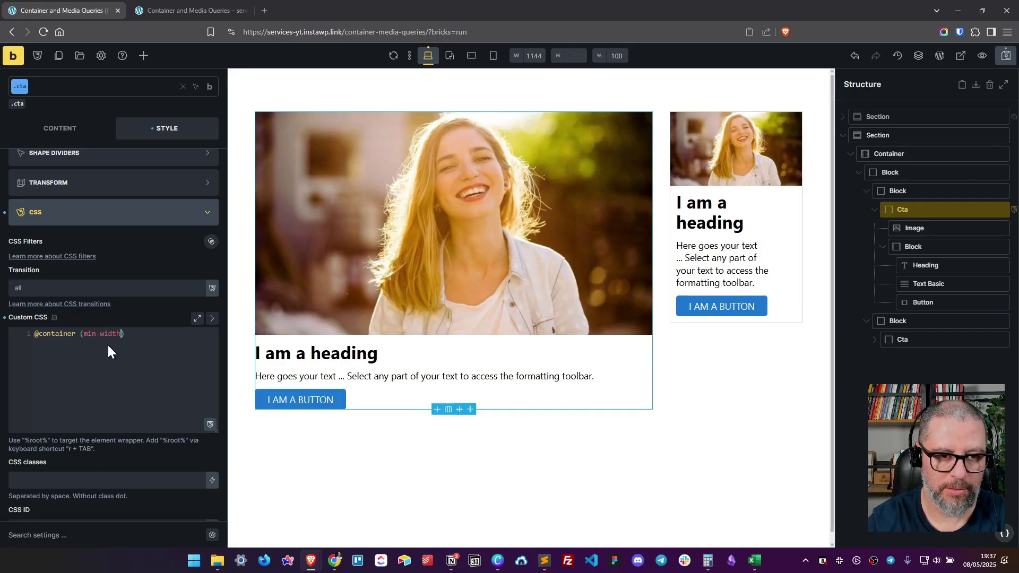
key(Right)
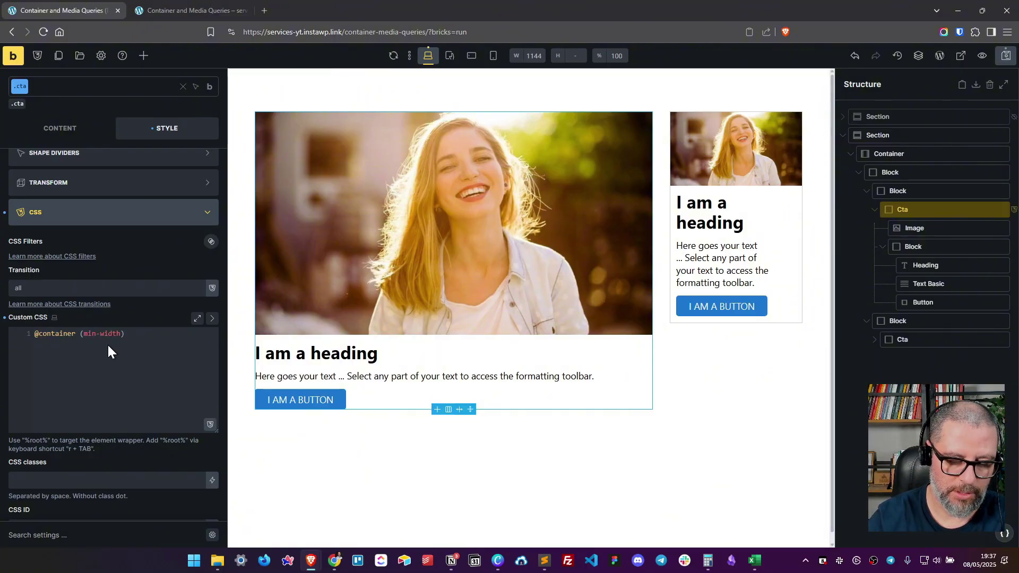
text({)
key(Return)
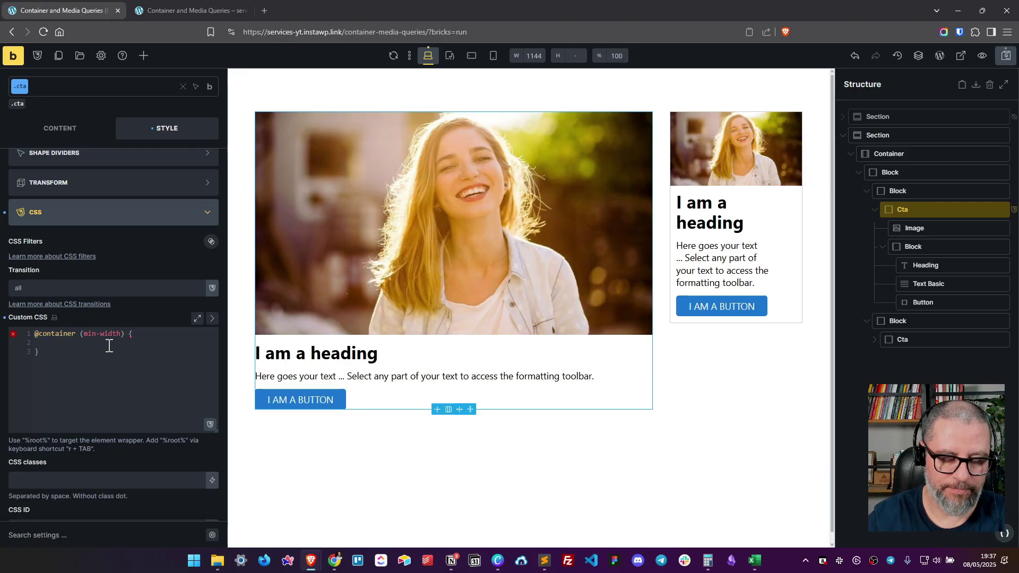
Step: Add a %root% rule inside the container query with grid-template-columns: var(--grid-2-3);
text(r)
key(Tab)
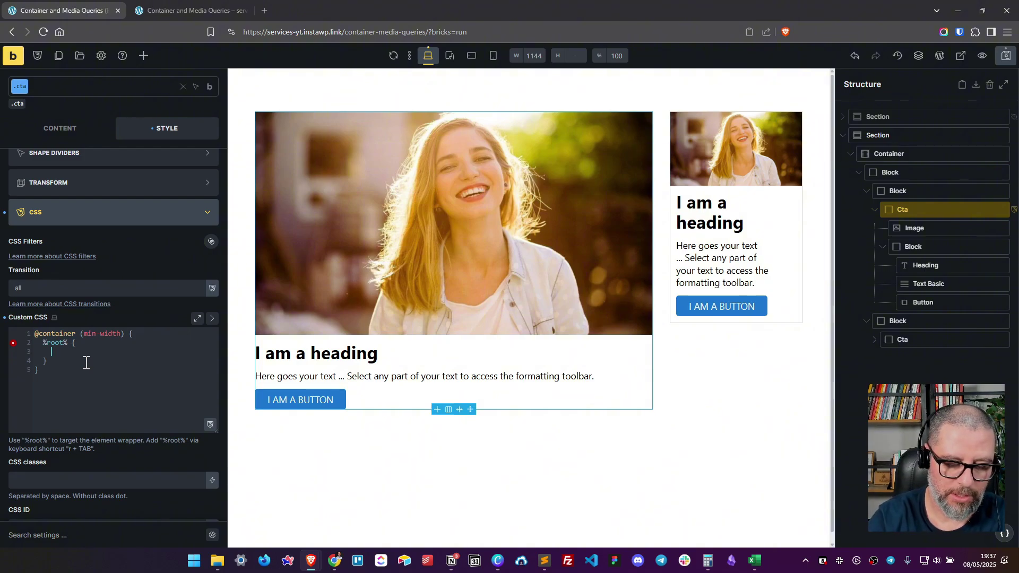
text(grid-t)
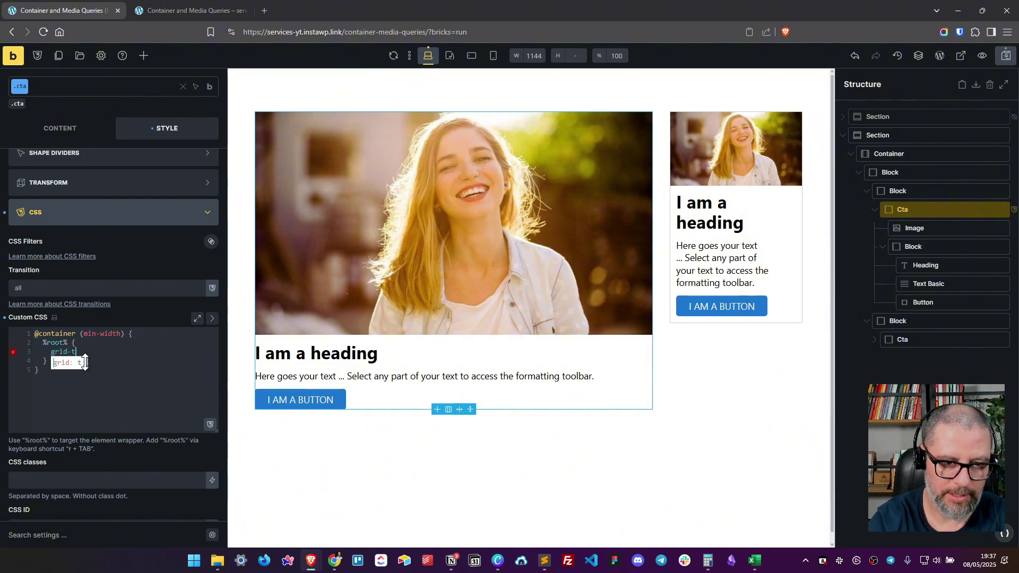
text(emplate)
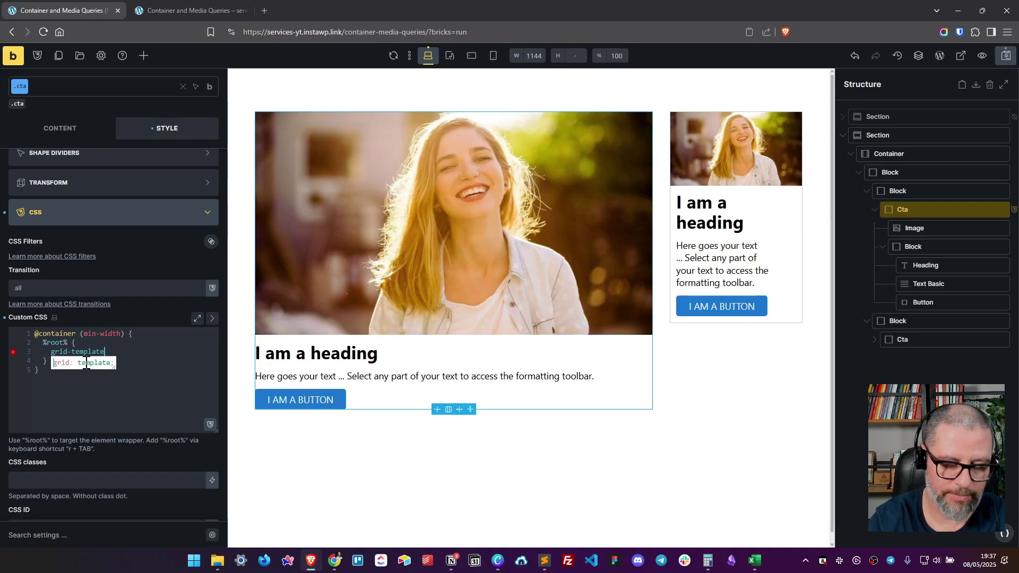
text(-columns)
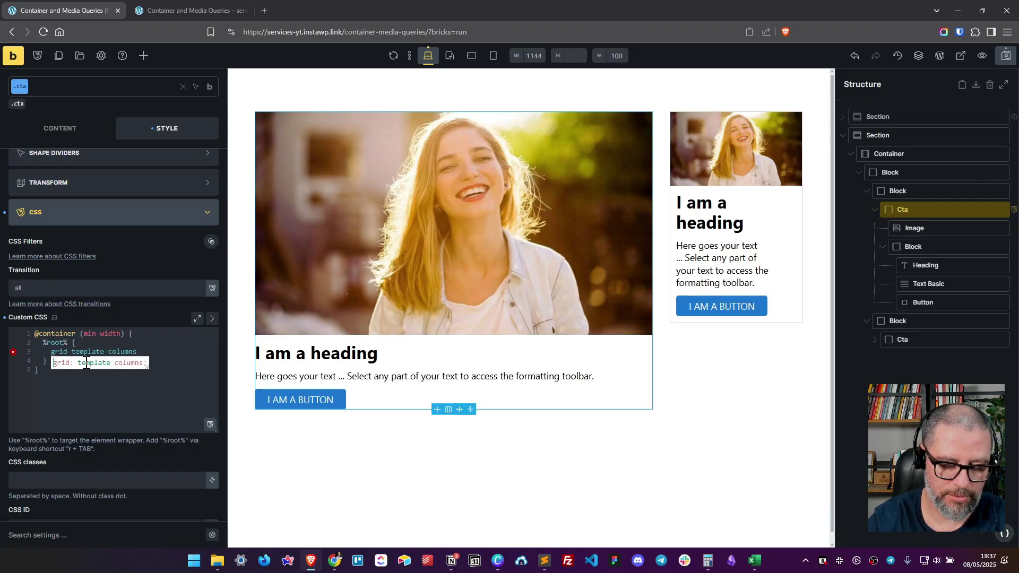
text(: --grid)
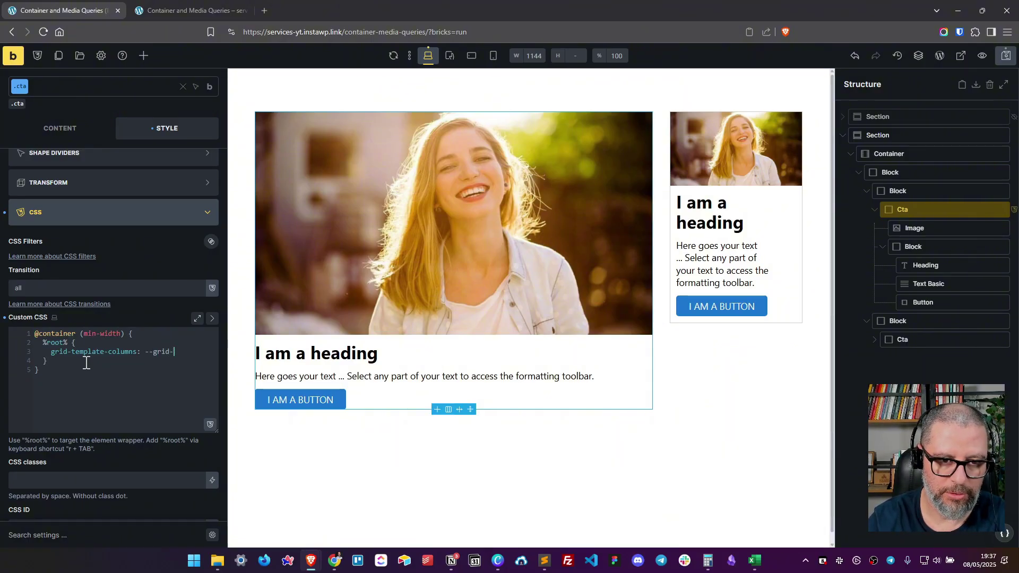
text(-2-3)
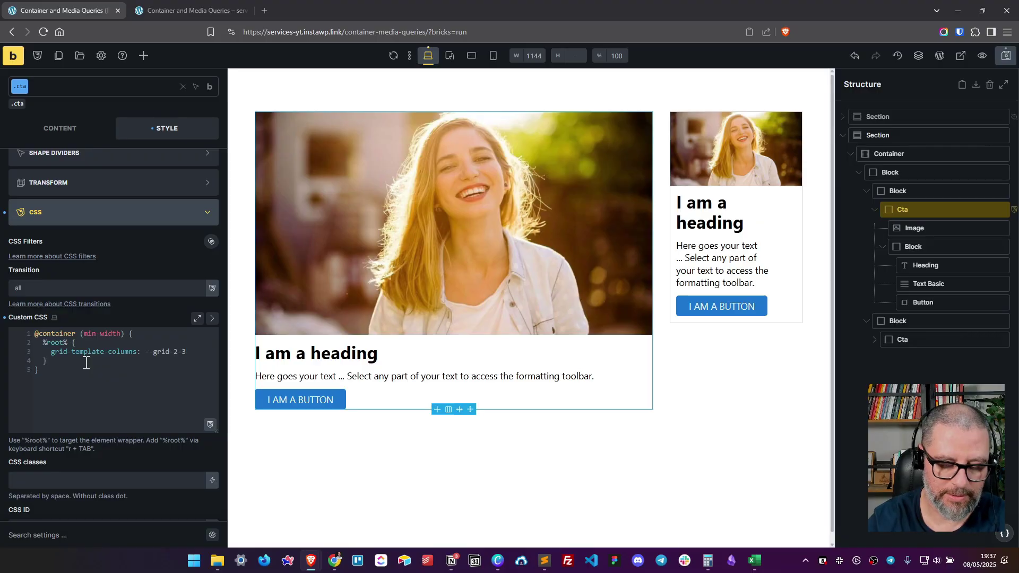
text();)
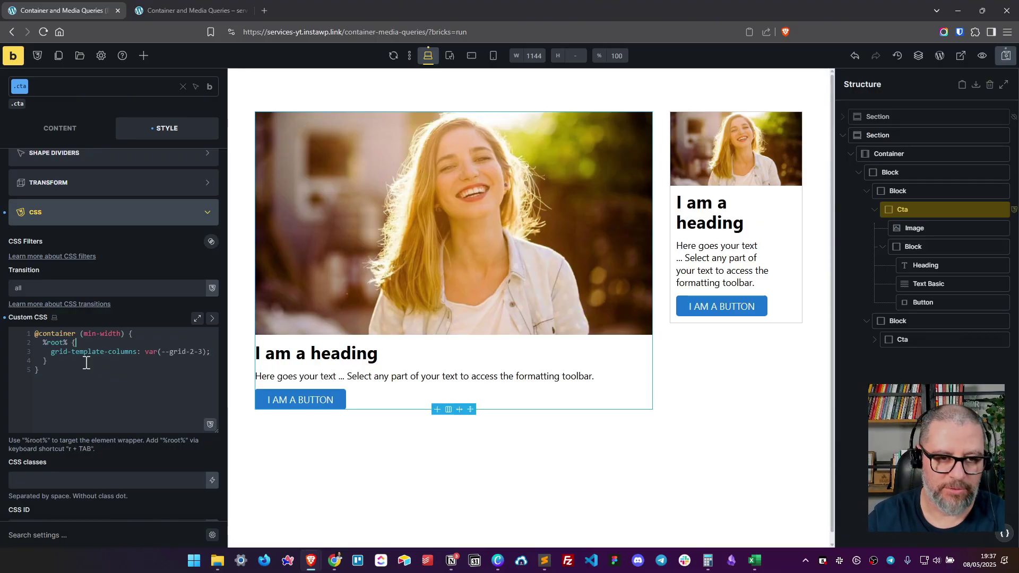
Step: Set the container query's min-width to 600px and check the saved page in the front-end preview
key(Up)
key(Left)
key(Left)
key(Left)
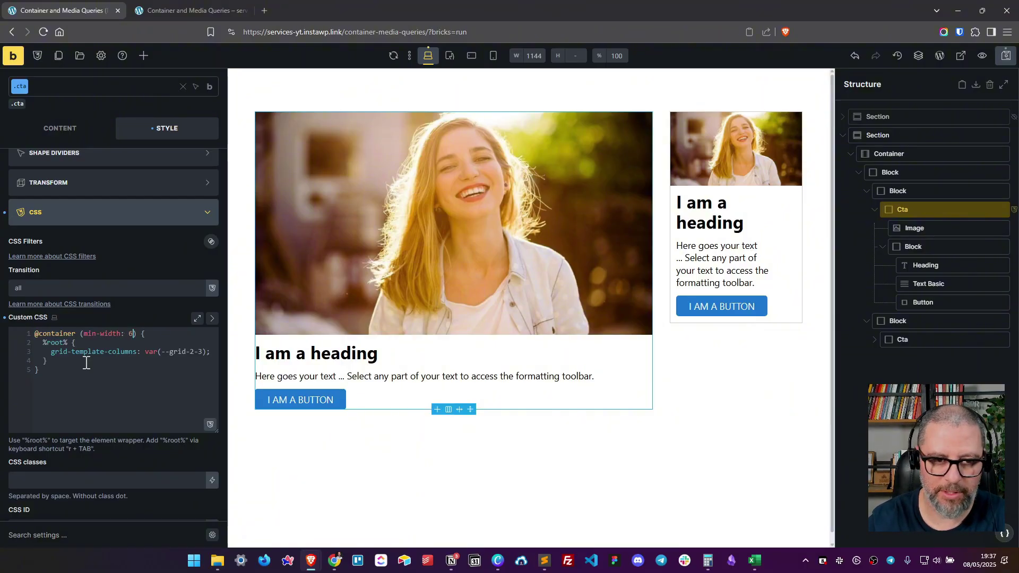
text(600px)
key(Down)
key(Down)
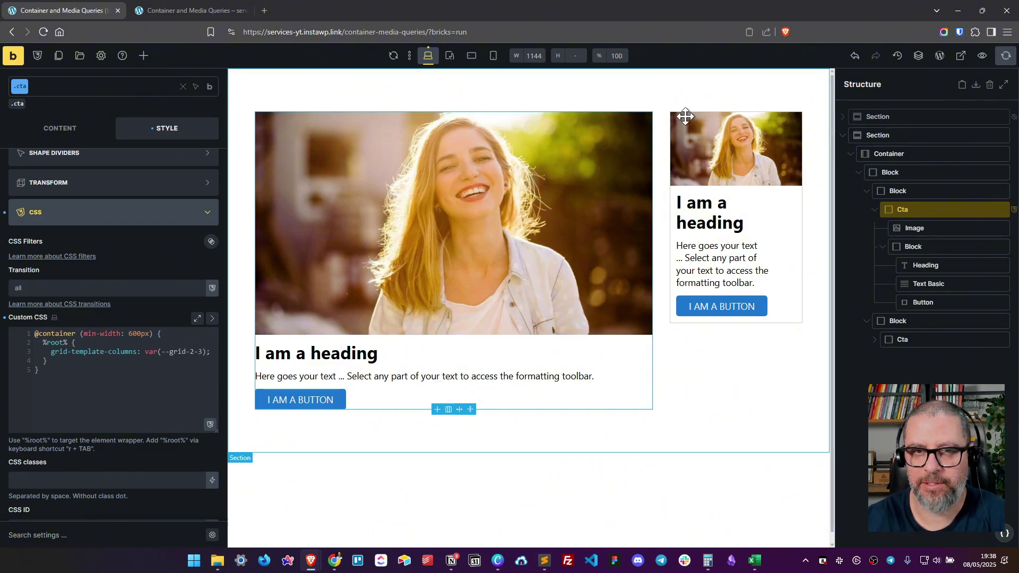
click(190, 5)
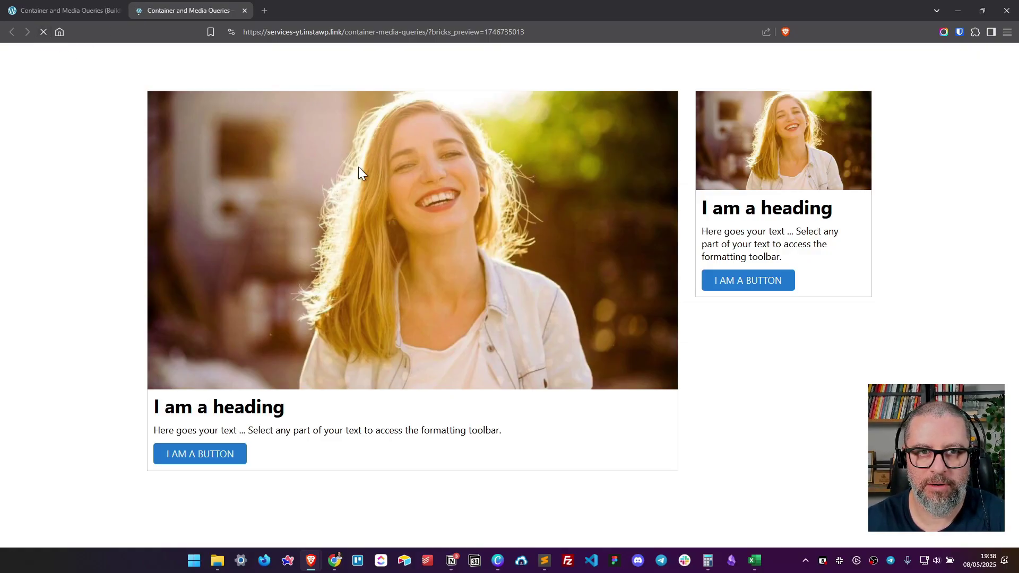
Step: Start a %root% rule with braces in the custom CSS of the .parent class on the Block wrapping the first Cta
click(85, 10)
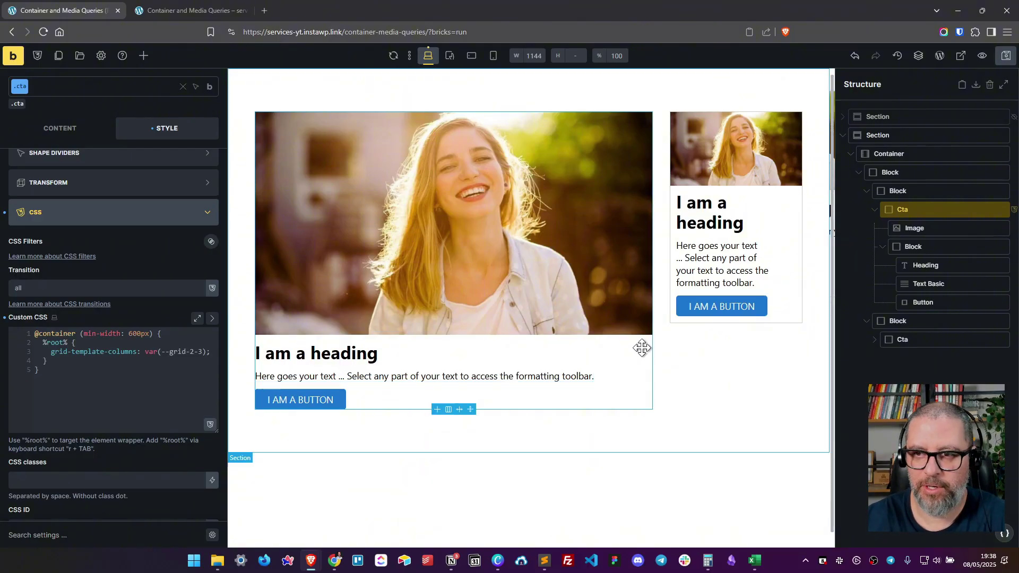
click(907, 190)
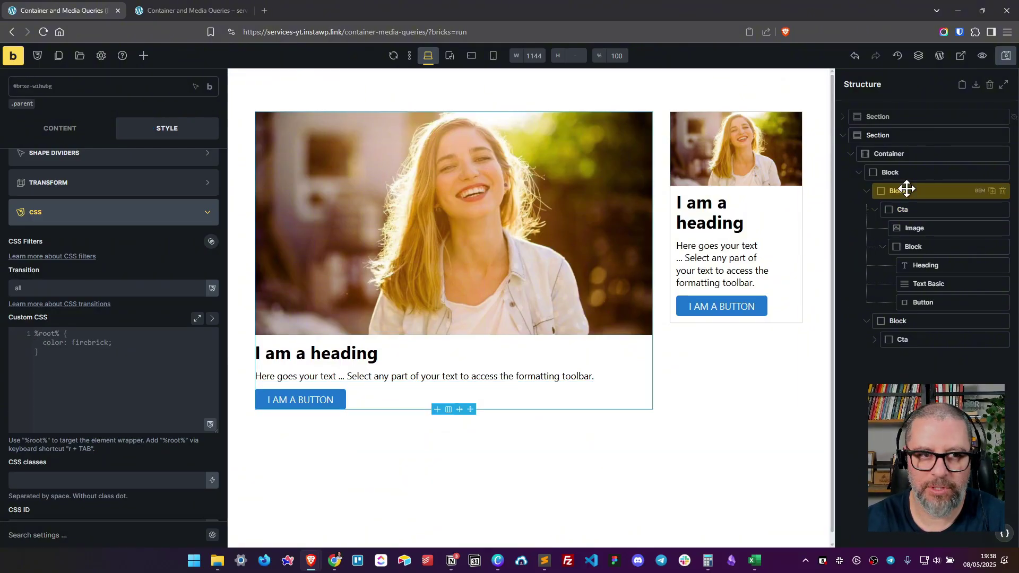
click(25, 105)
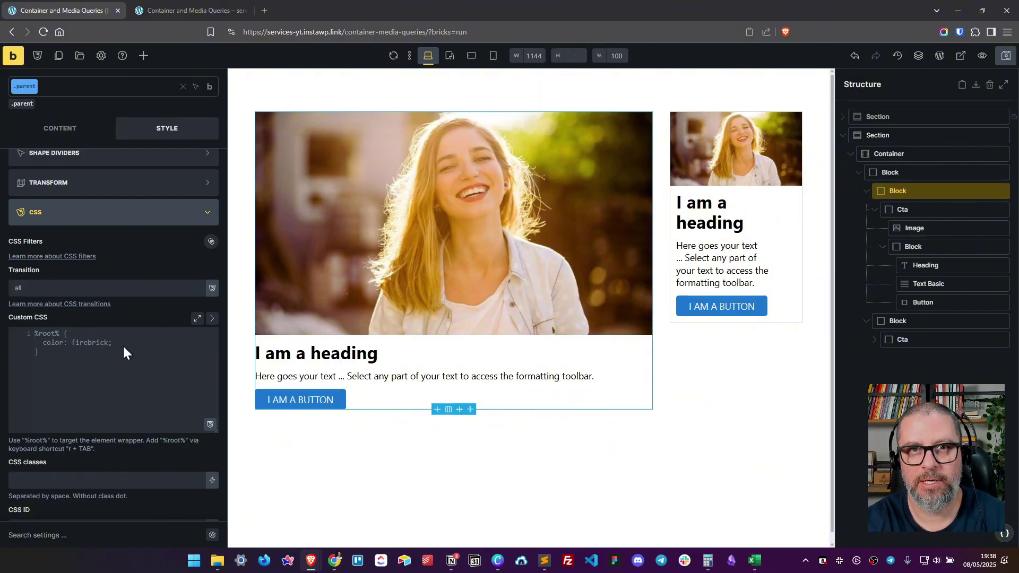
text(%root%)
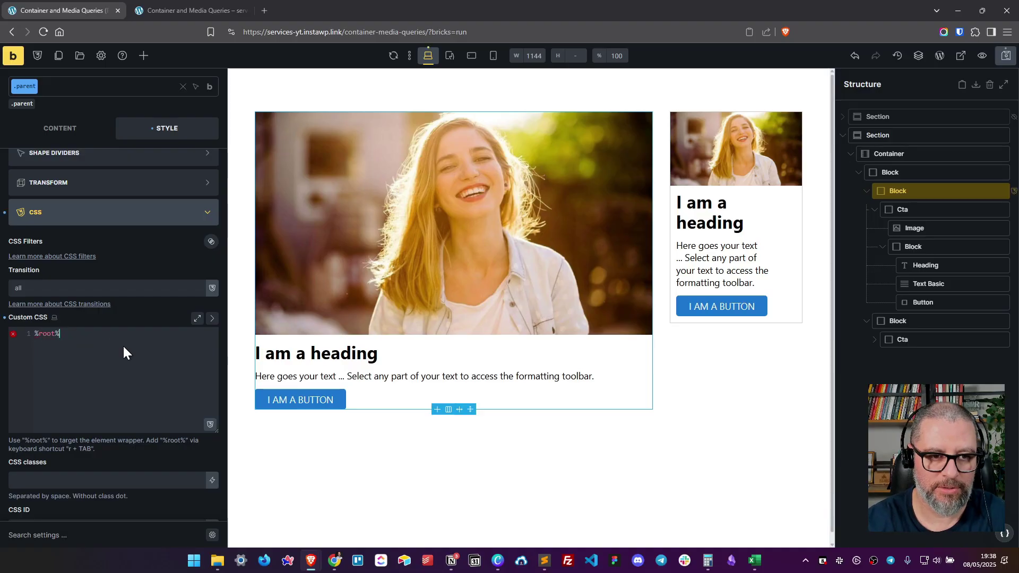
text( {)
key(Return)
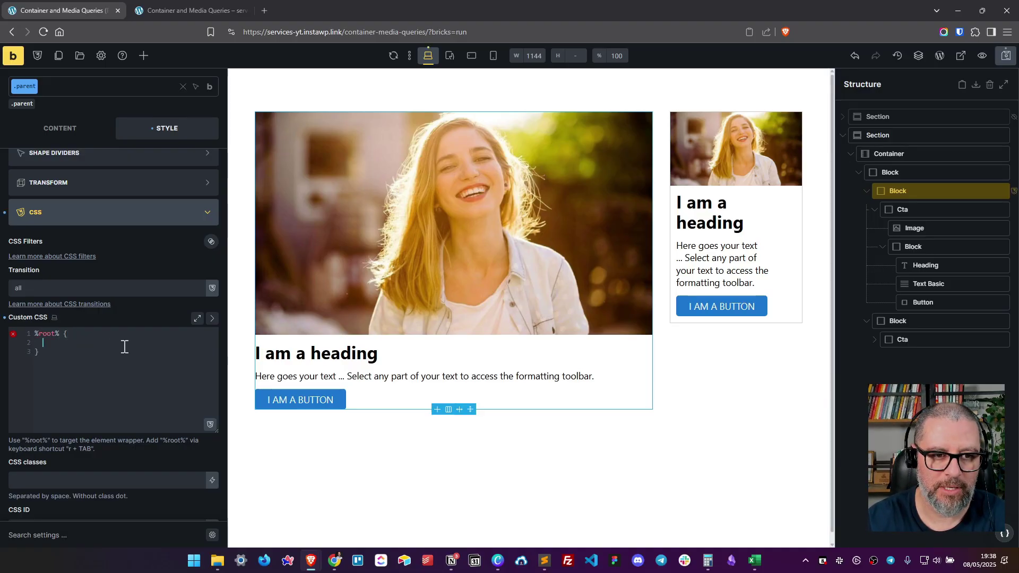
Step: Add container-type: inline-size; inside the .parent class's %root% rule
text(contai)
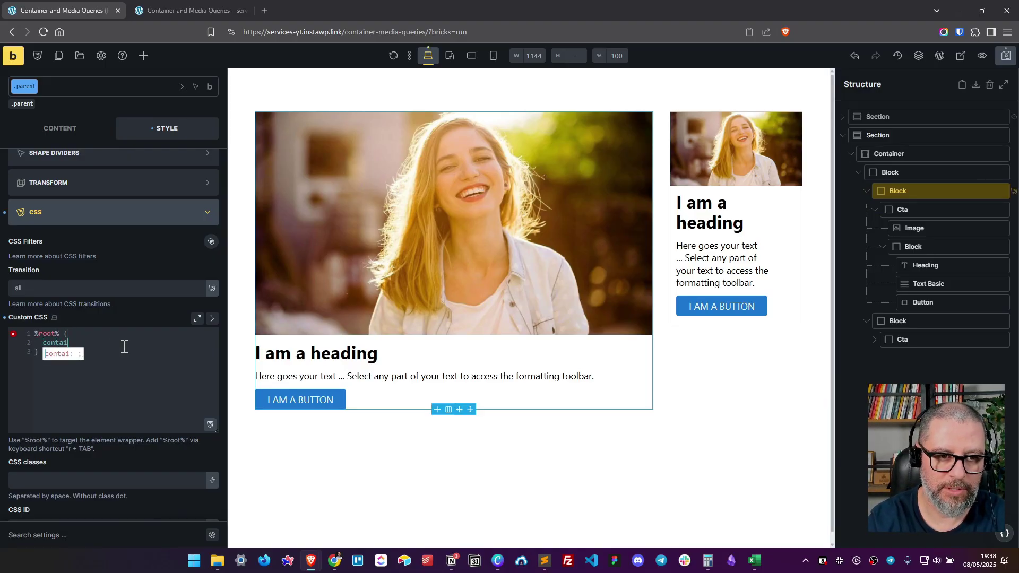
text(ner-type: )
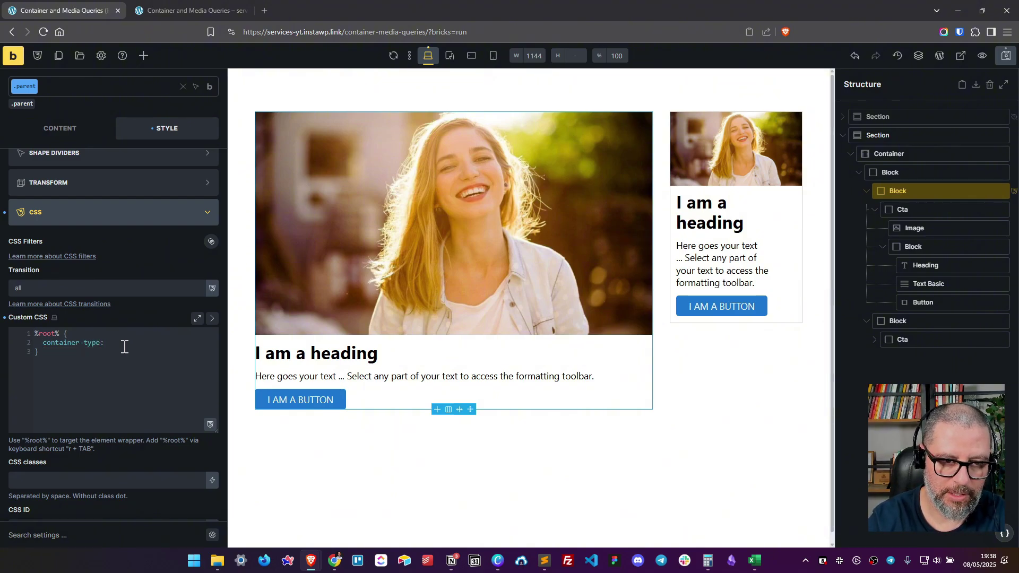
text(inlne)
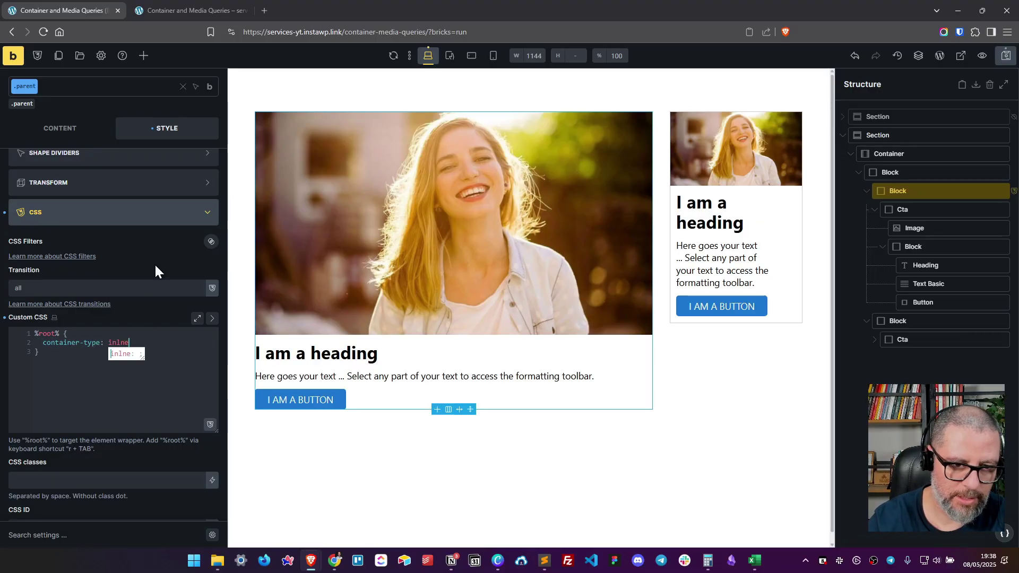
key(BackSpace)
key(BackSpace)
text(ine)
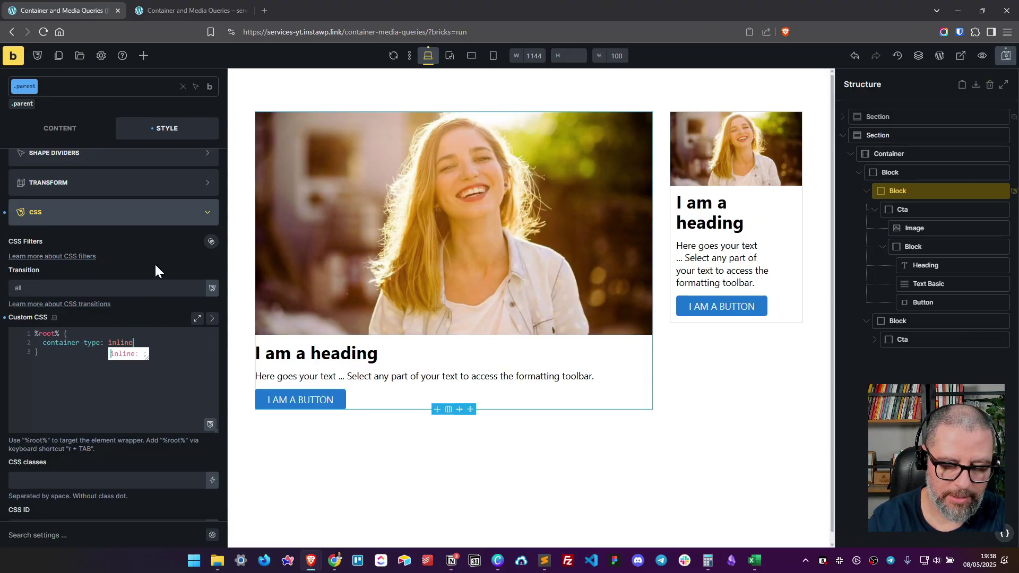
text(-size)
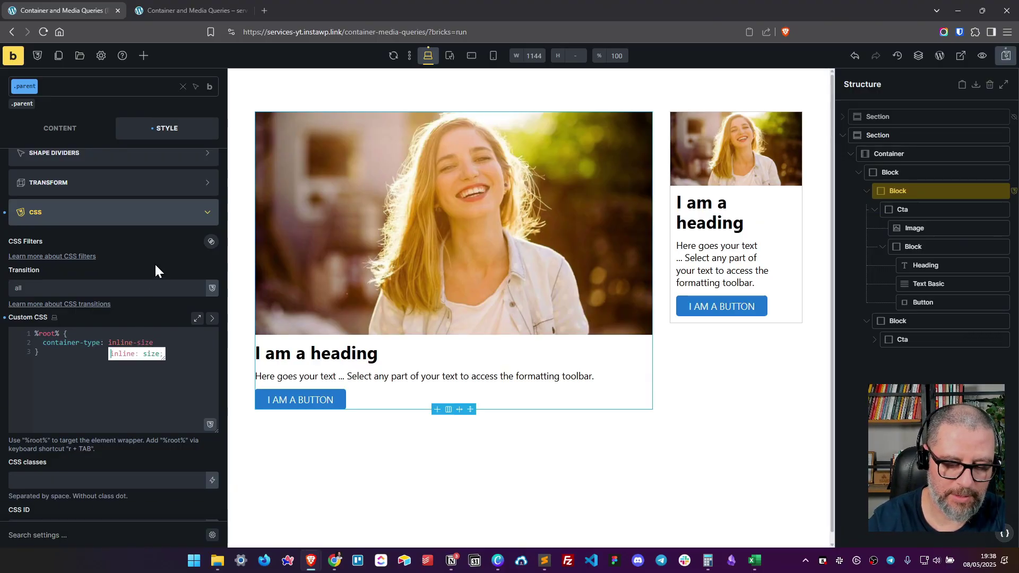
text(;)
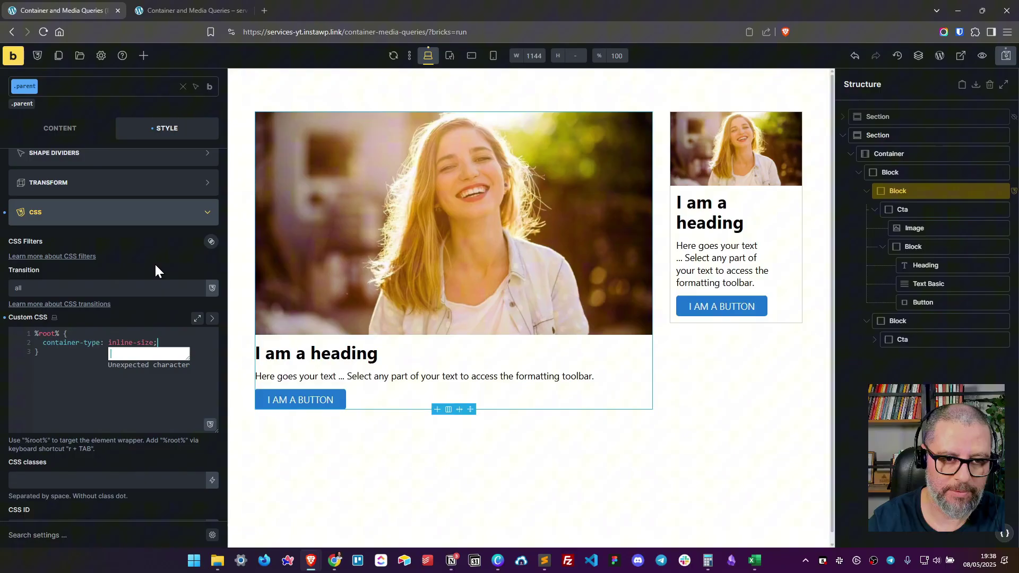
click(62, 359)
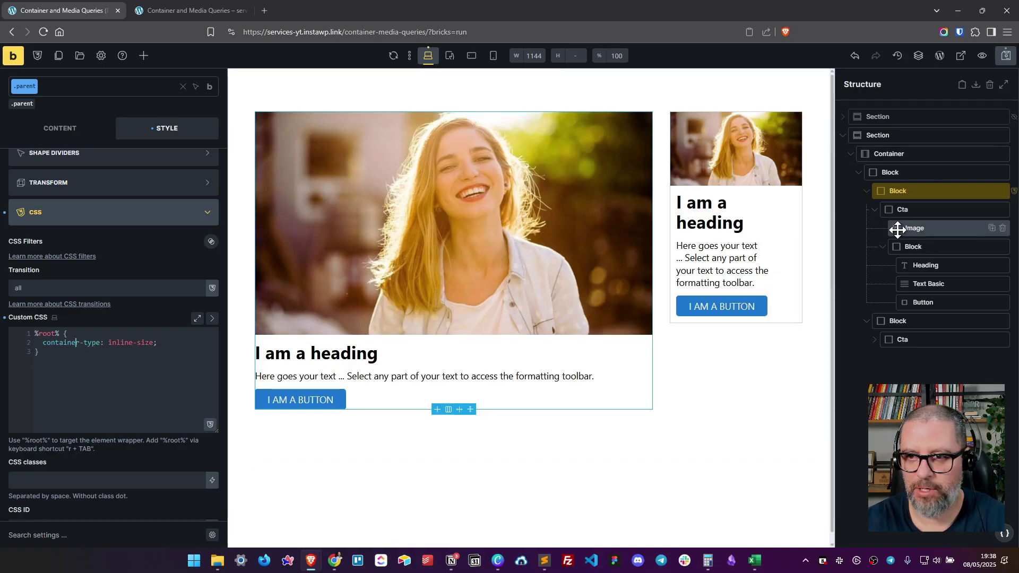
Step: Save the page, then reload both the front-end preview and the builder to check the container query's layout
click(914, 210)
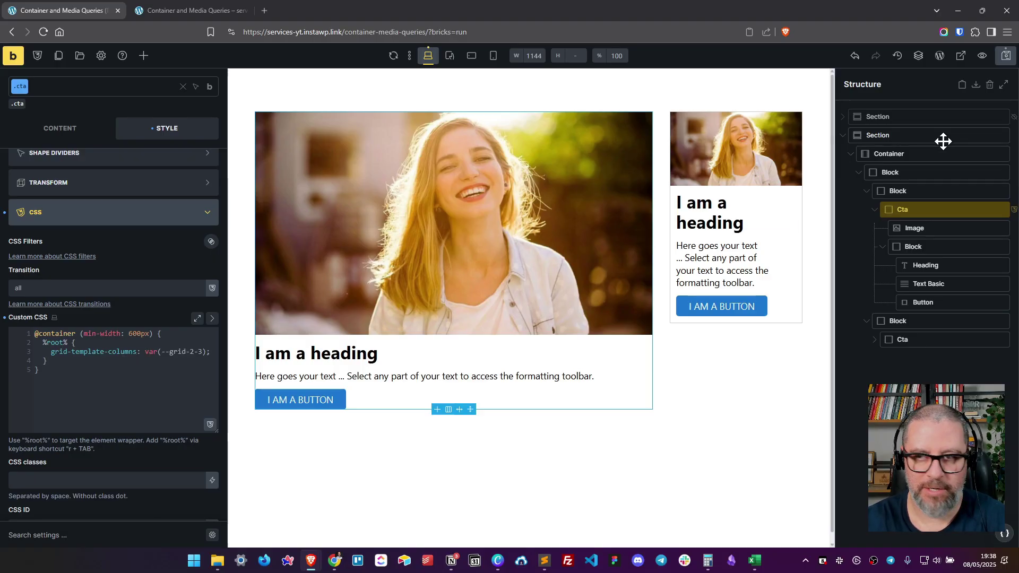
key(ctrl+s)
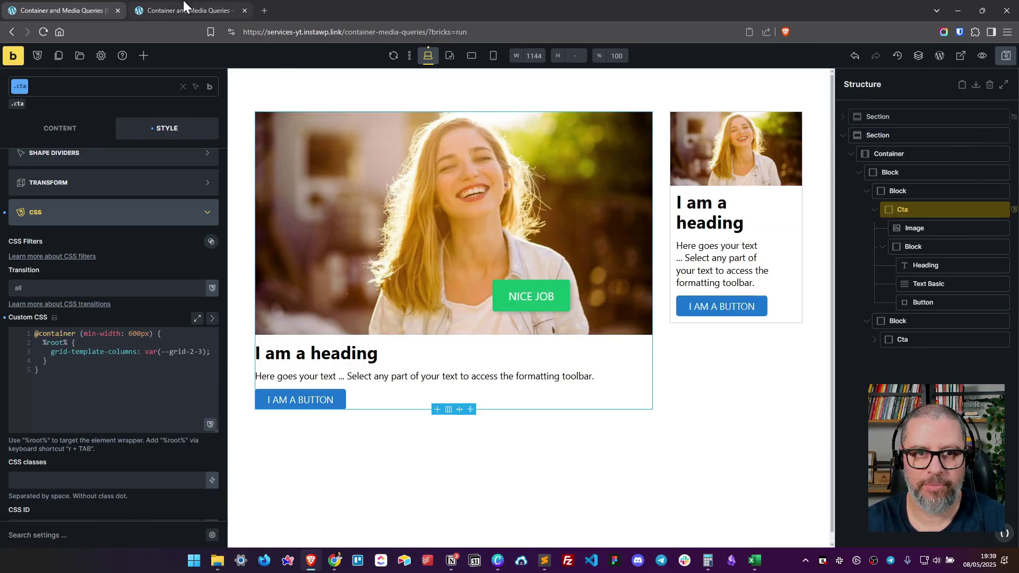
click(182, 9)
click(44, 32)
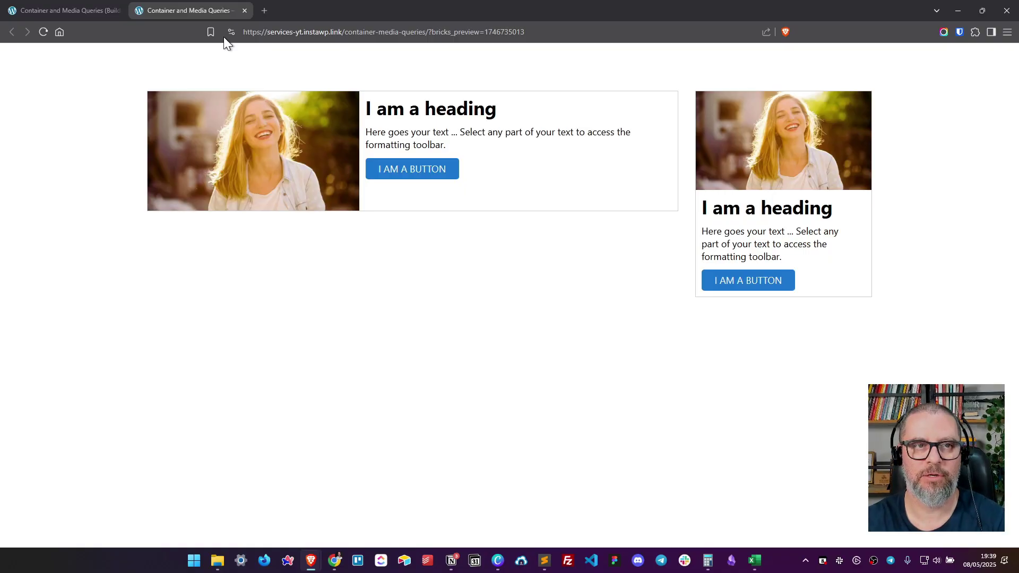
click(95, 9)
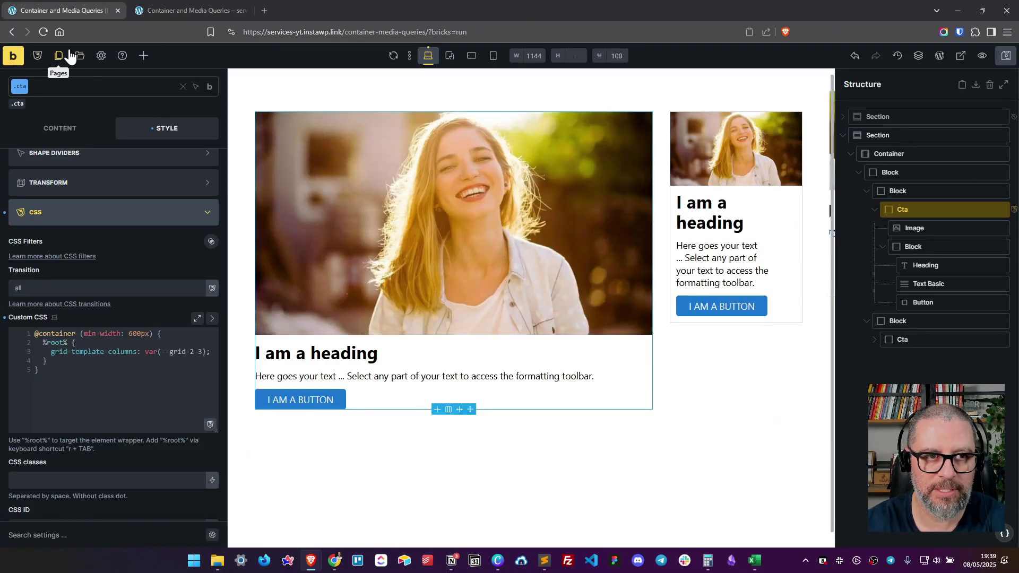
click(42, 32)
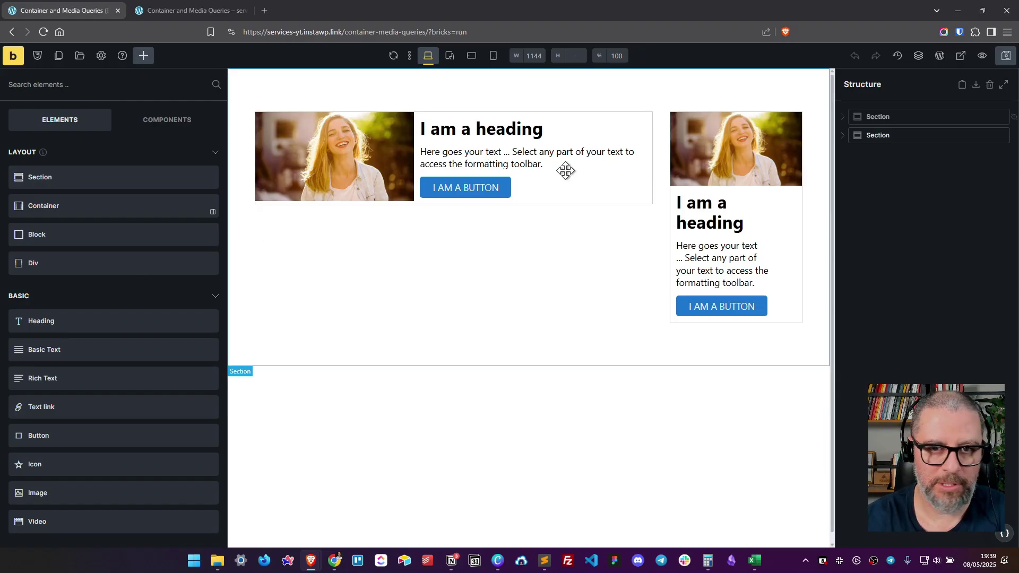
Step: Set the .cta__block class's padding to 1rem on all four linked sides
click(637, 114)
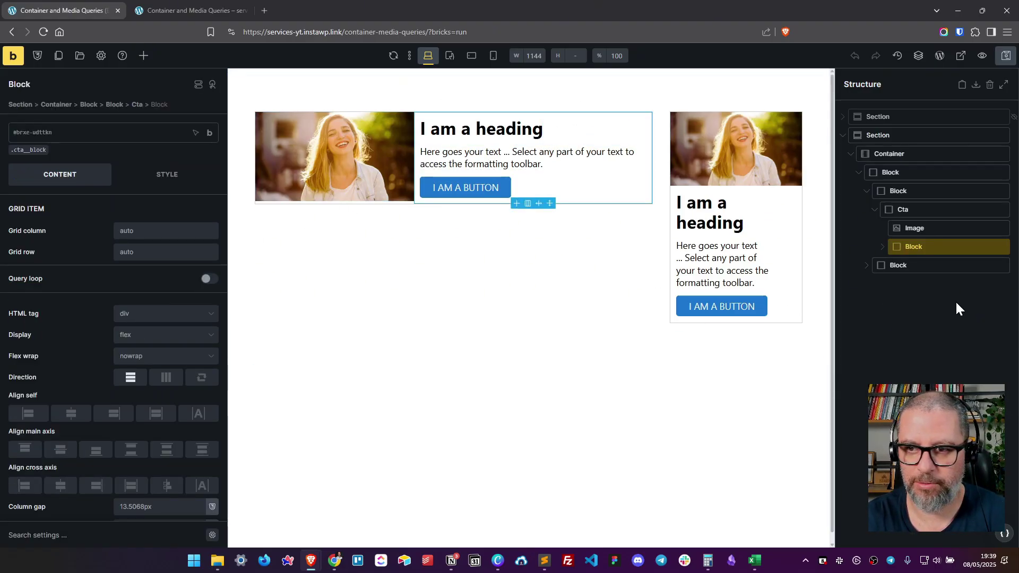
click(30, 150)
click(167, 175)
click(123, 219)
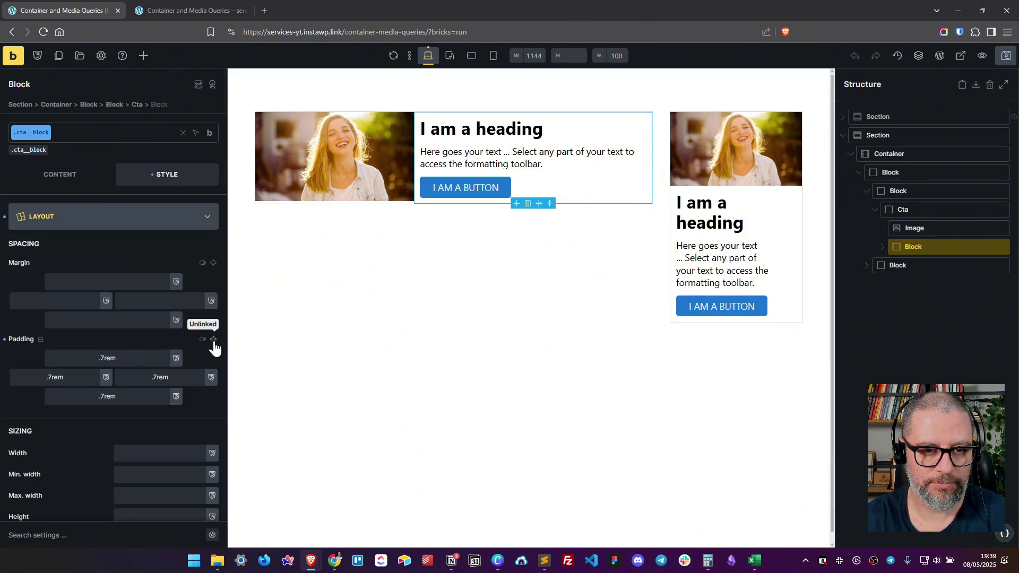
double_click(132, 355)
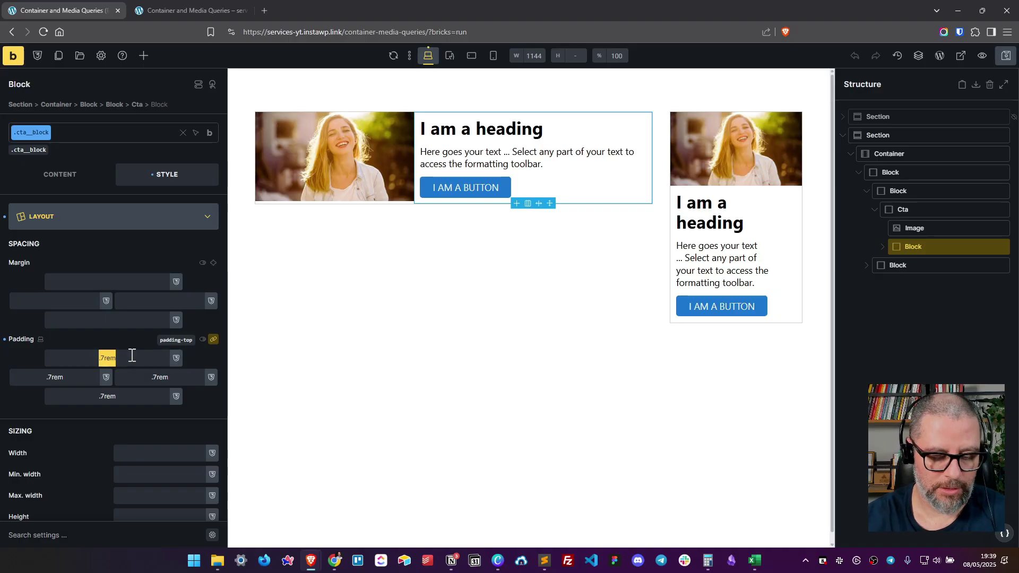
text(1rem)
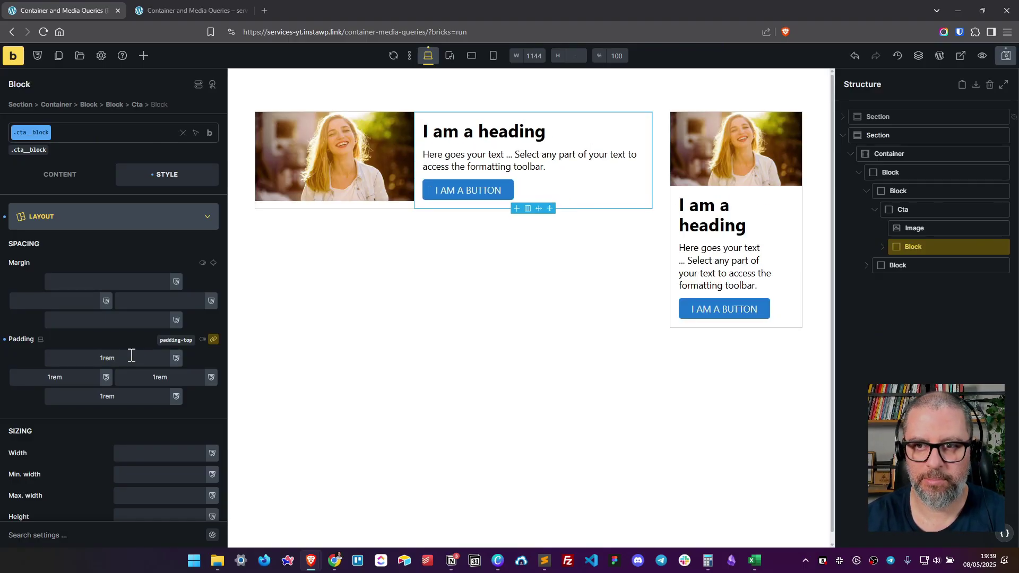
Step: Save the page and reload the front-end preview to check the card padding
click(1005, 56)
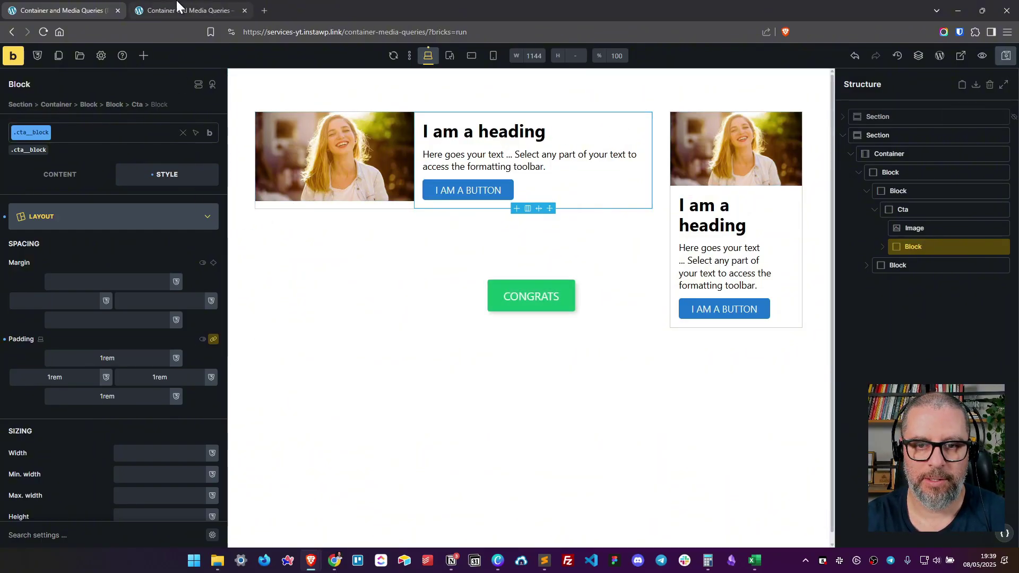
click(205, 9)
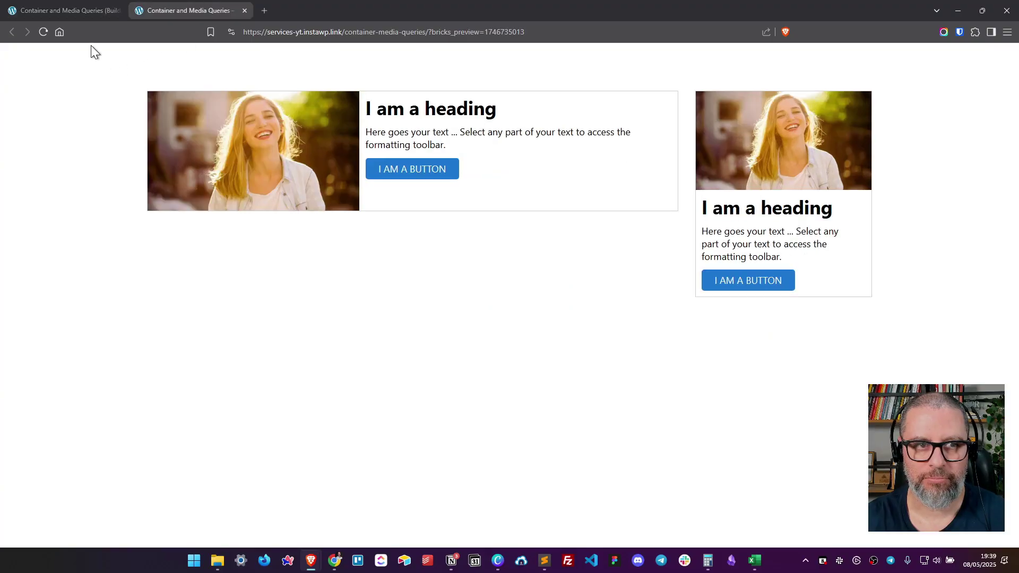
click(43, 33)
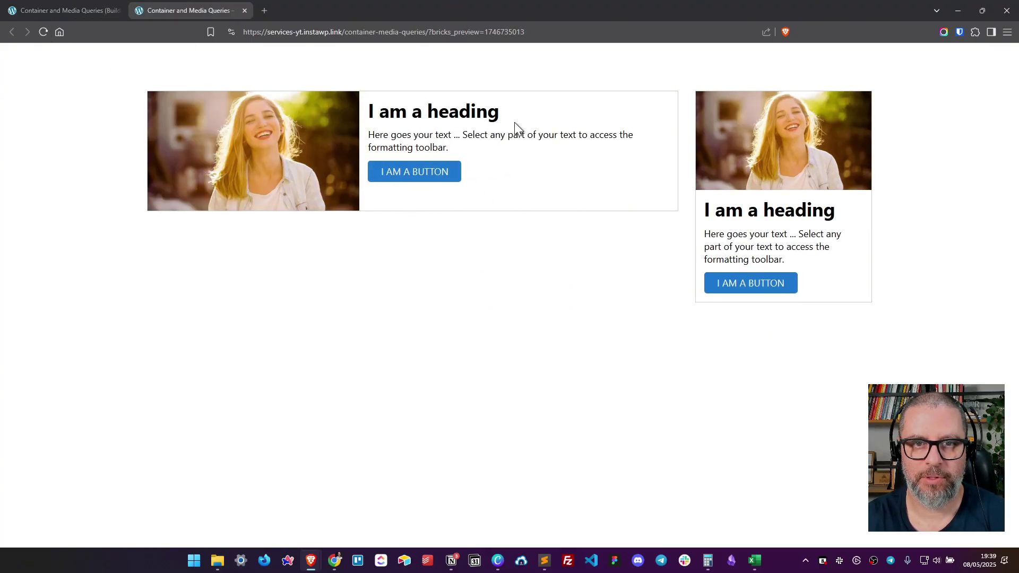
Step: Center the .cta__block content along the main axis and check the saved page in the front-end preview
click(84, 7)
click(886, 246)
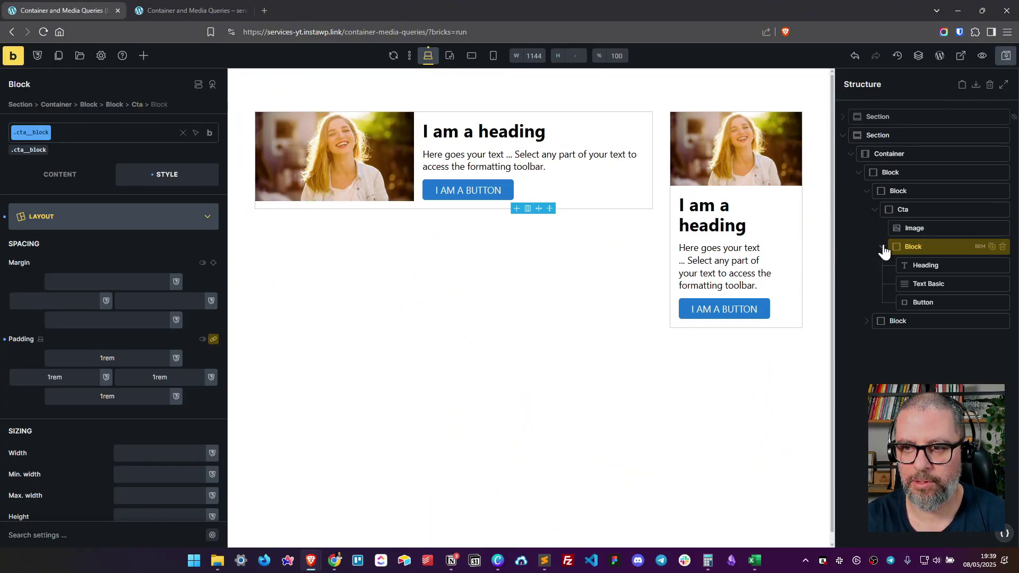
click(64, 179)
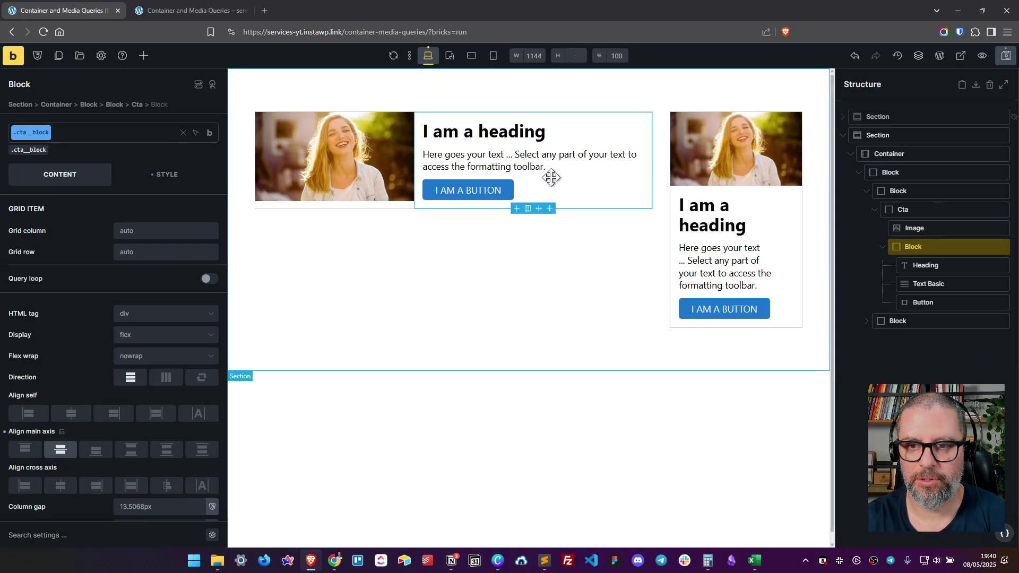
click(1006, 56)
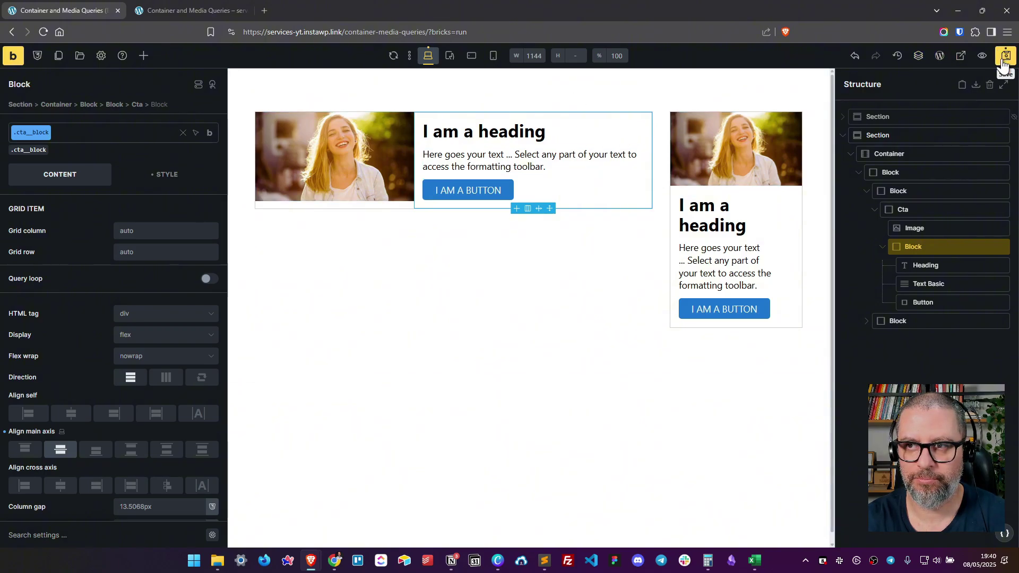
click(180, 10)
click(44, 32)
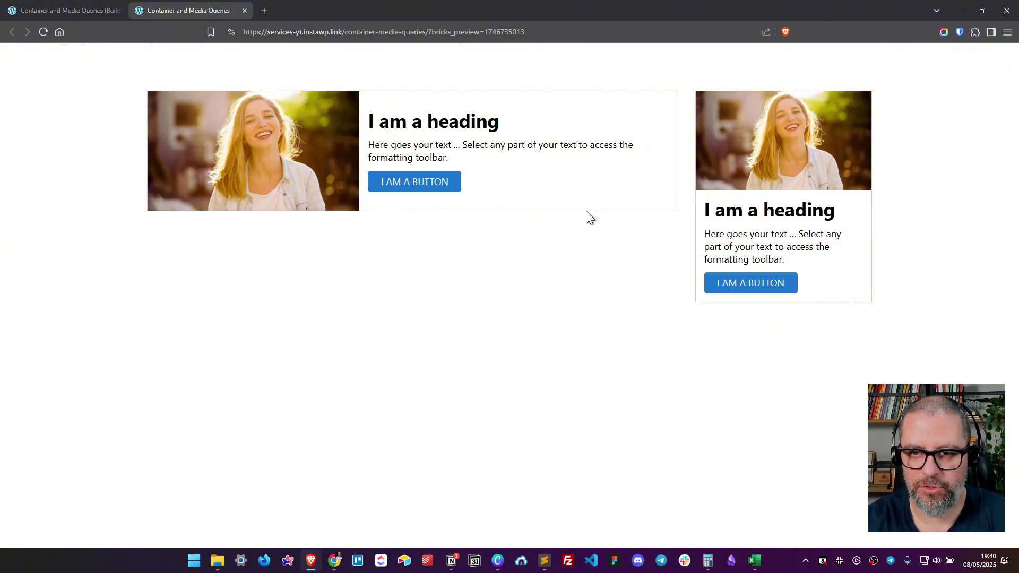
Step: Reopen the .parent class's custom CSS on the first card's wrapping Block and add a blank line below container-type: inline-size;
click(21, 7)
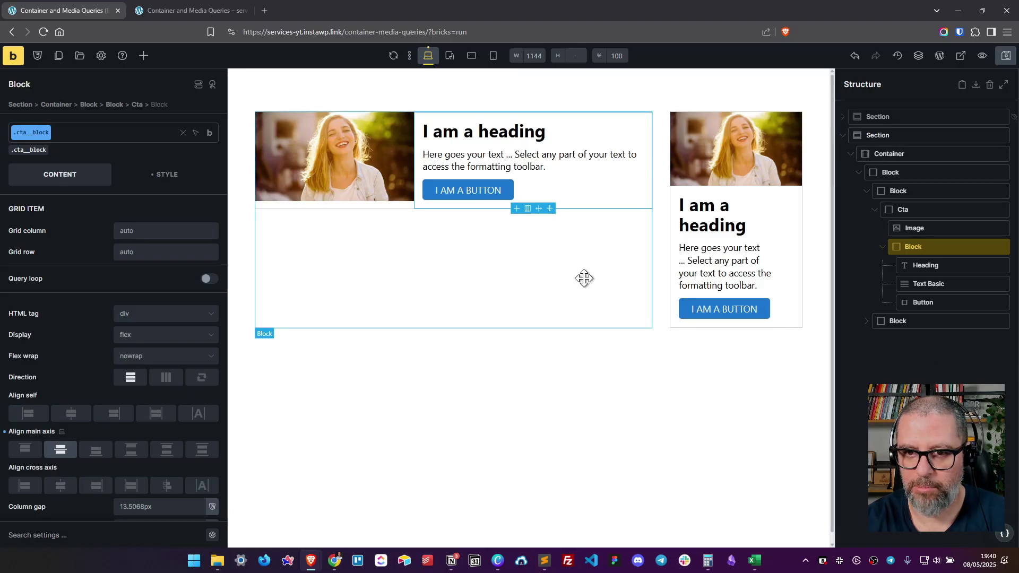
click(922, 212)
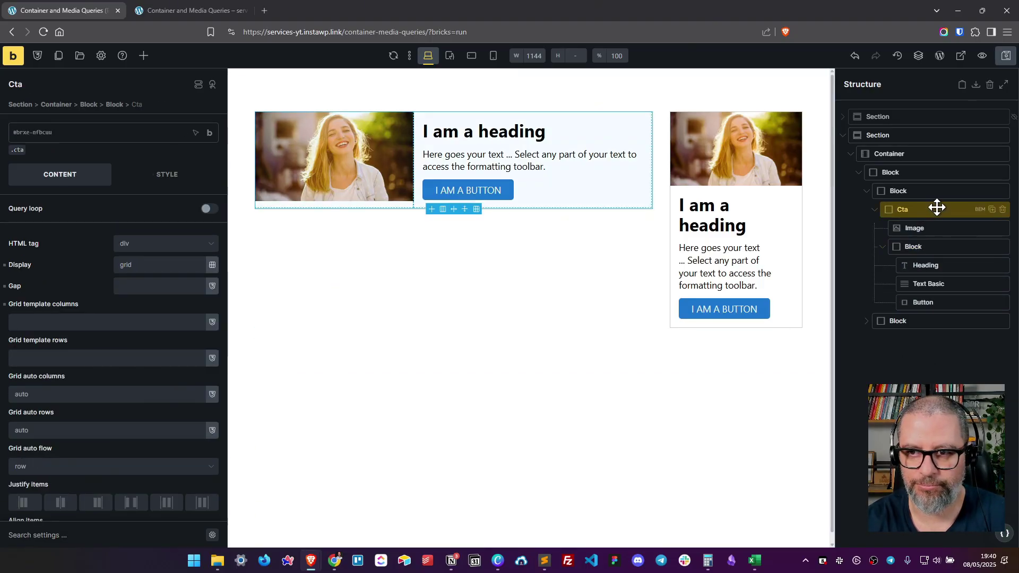
click(908, 191)
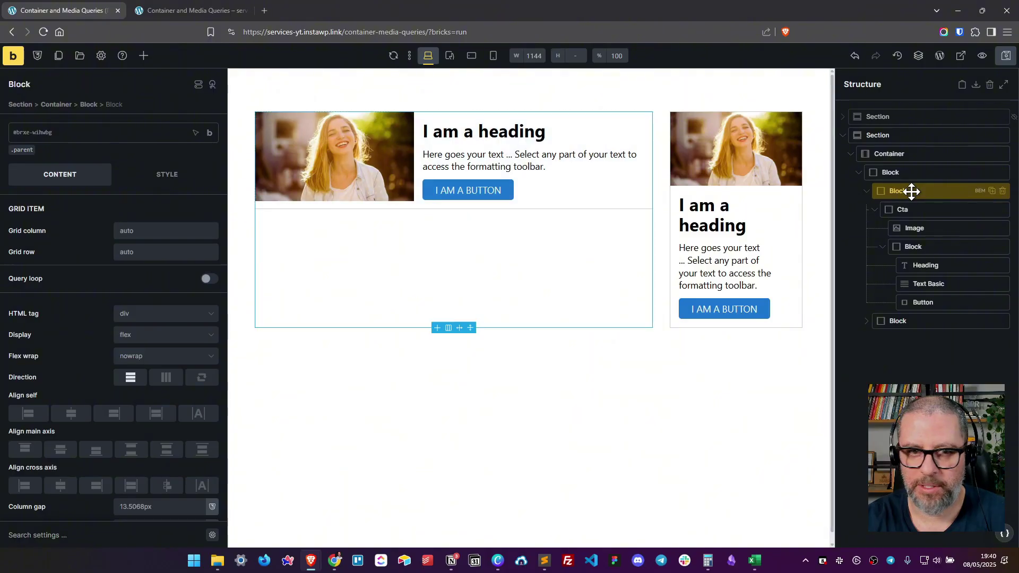
click(22, 151)
click(165, 176)
scroll(101, 394, down, 3)
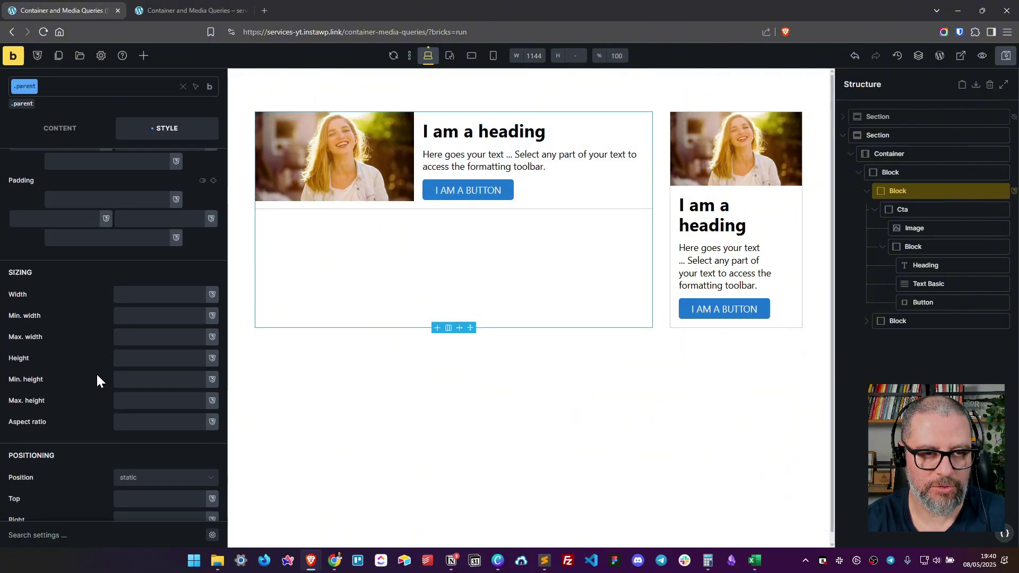
scroll(97, 372, up, 3)
click(107, 222)
click(82, 427)
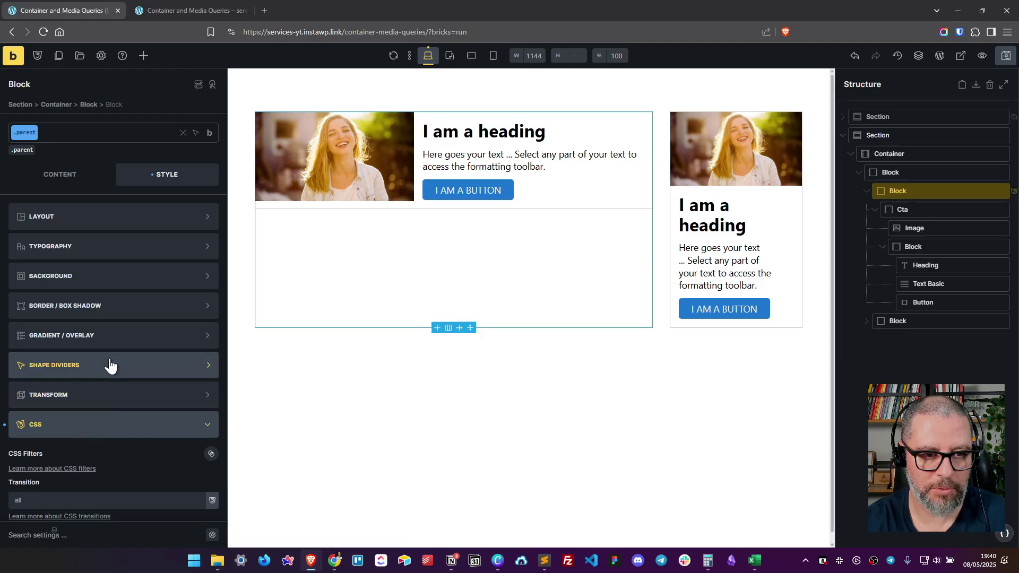
scroll(110, 361, down, 4)
click(159, 346)
key(Return)
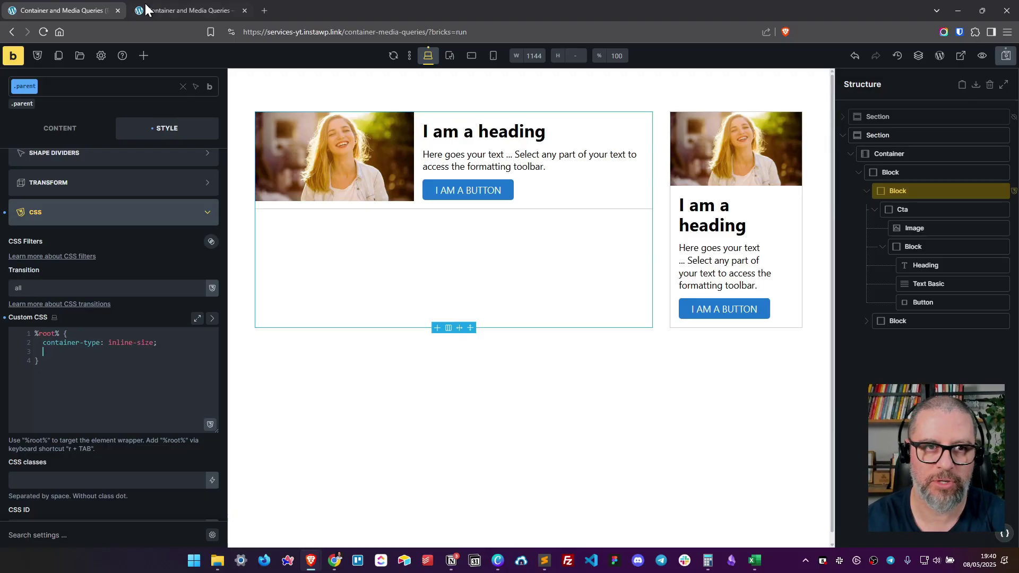
Step: Examine the arrangement of the two cards in the front-end preview
click(196, 6)
drag(686, 308, 350, 311)
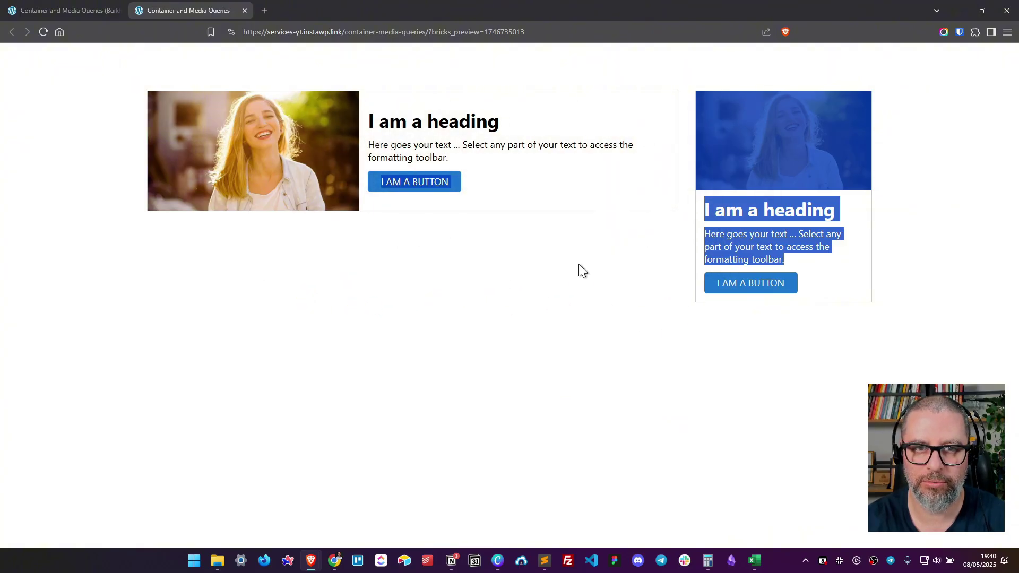
Step: Add resize: inline; below container-type: inline-size; in the custom CSS of the .parent class
click(64, 9)
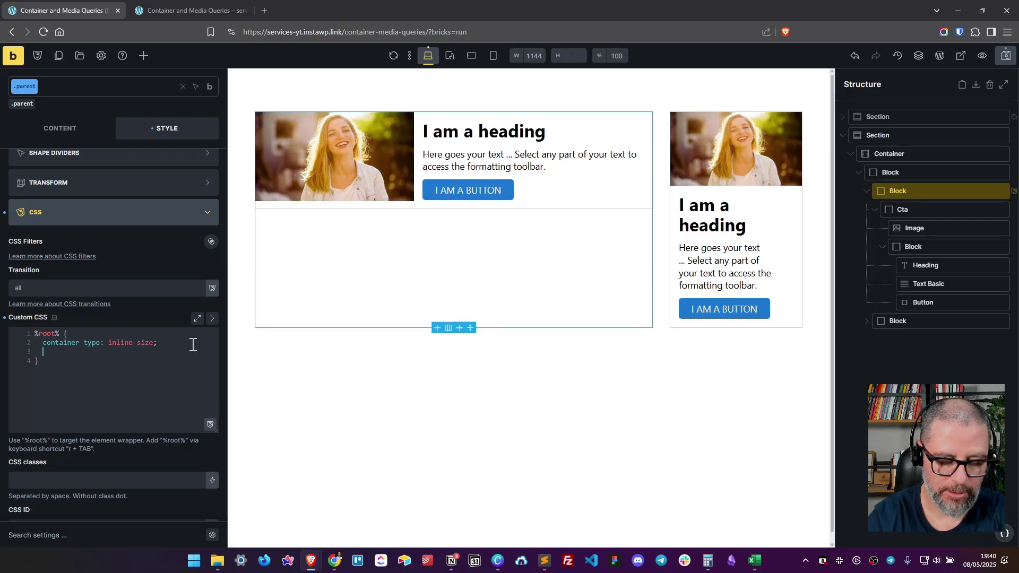
text(resize:)
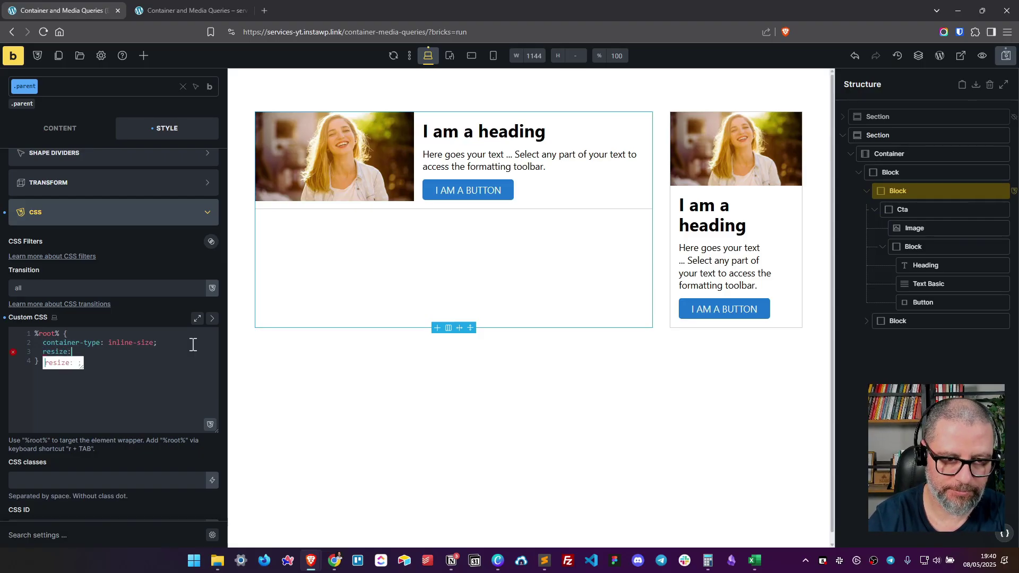
text( inl)
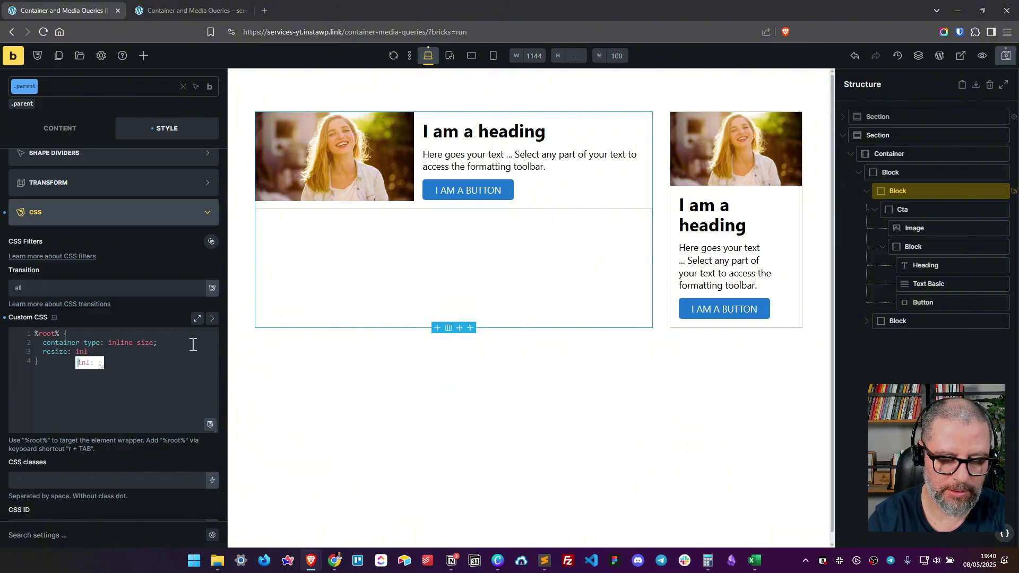
text(ine)
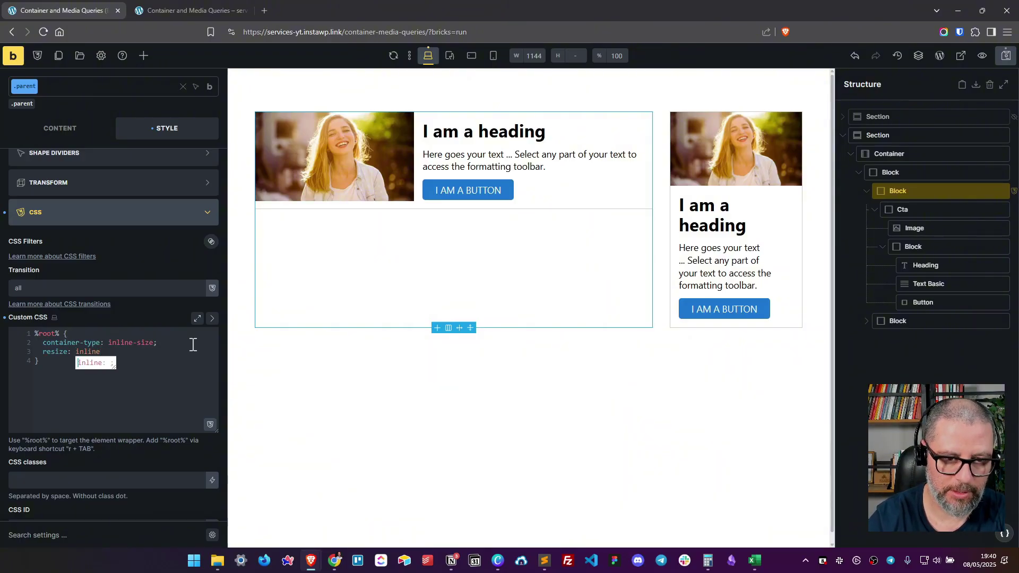
text(;)
Step: Add overflow: hidden; on a new line below the resize declaration in the .parent class's custom CSS
key(Return)
text(ove)
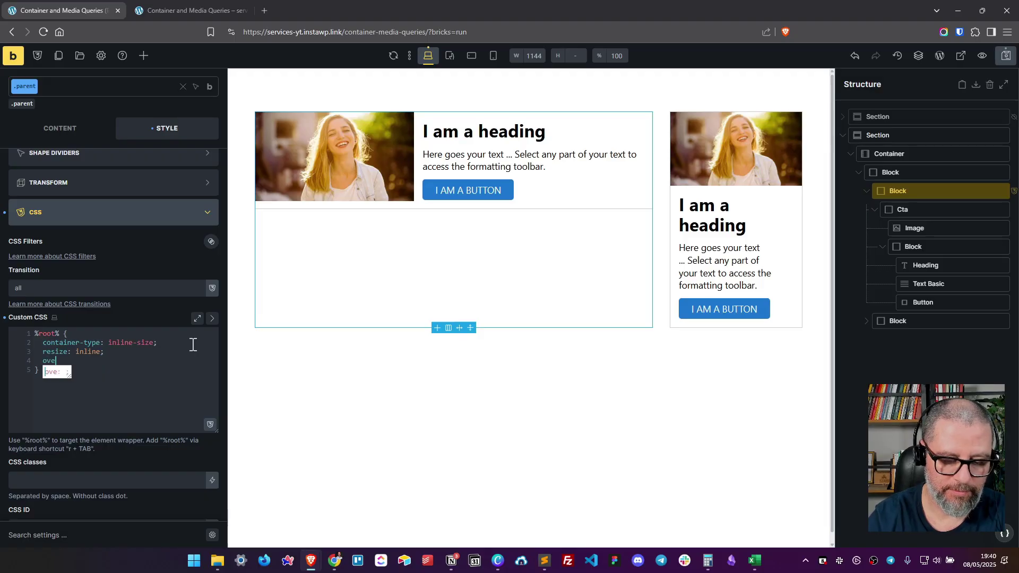
text(rflow)
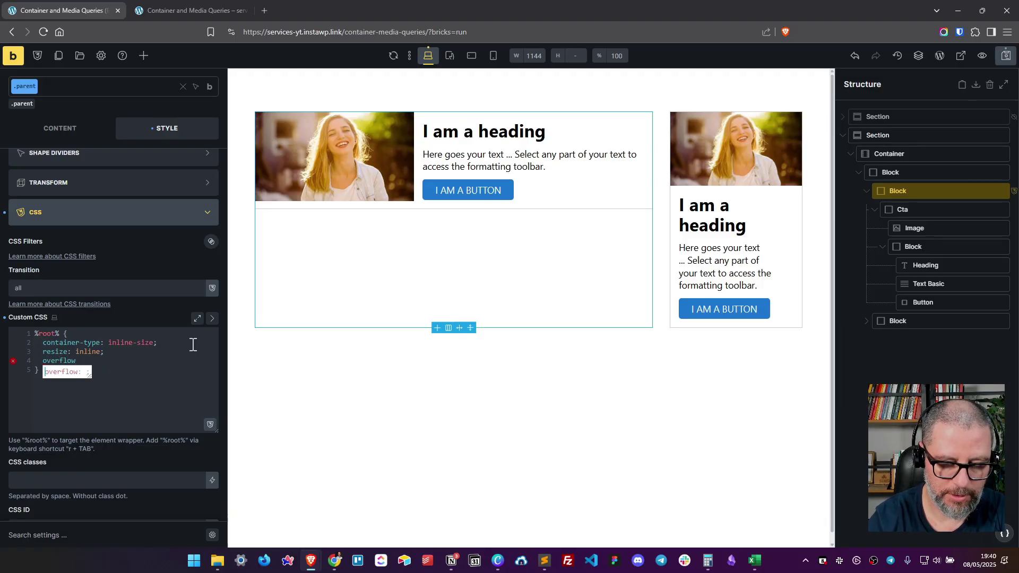
text(-hidden)
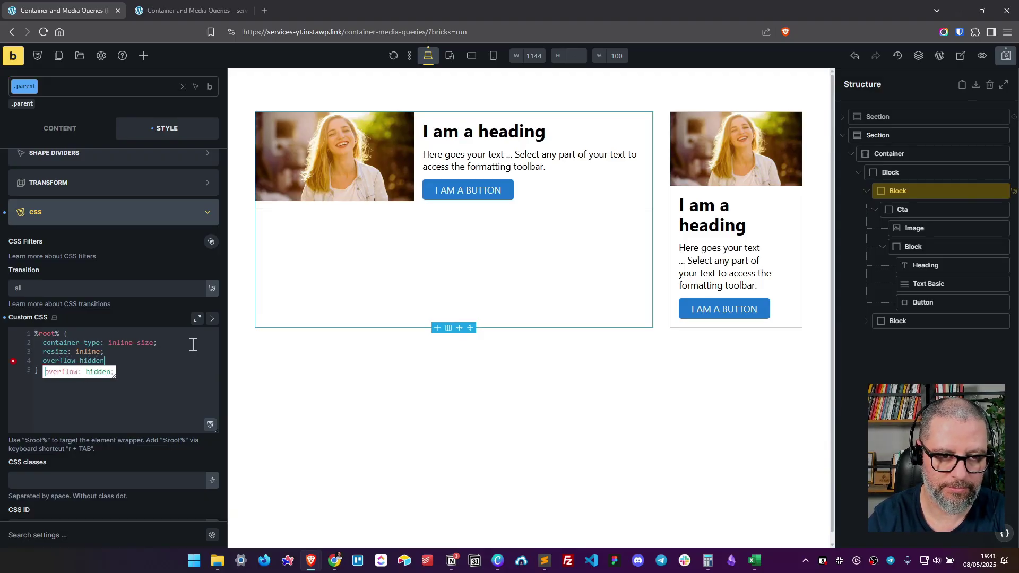
key(BackSpace)
key(BackSpace)
key(BackSpace)
key(BackSpace)
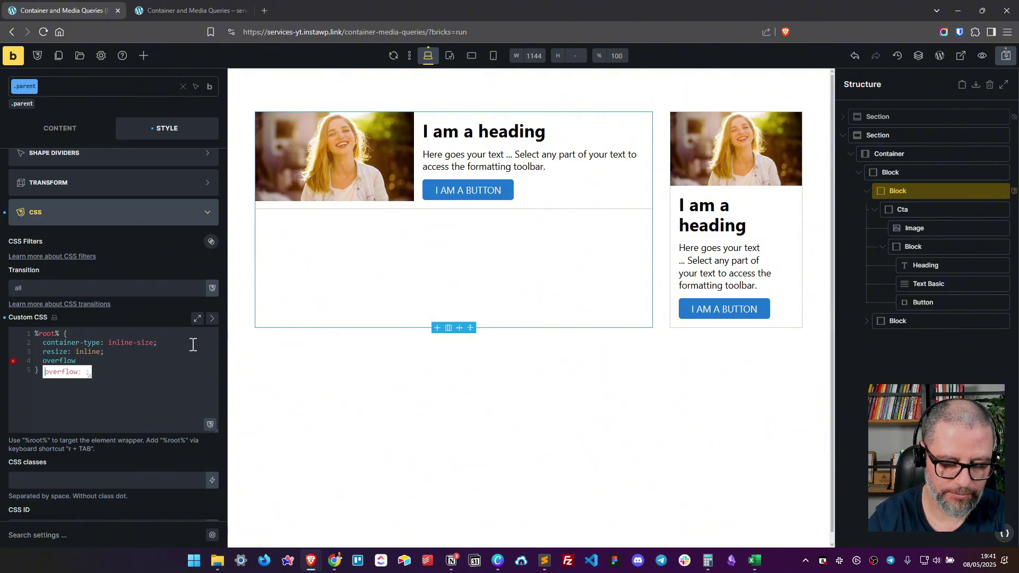
text(: hidden)
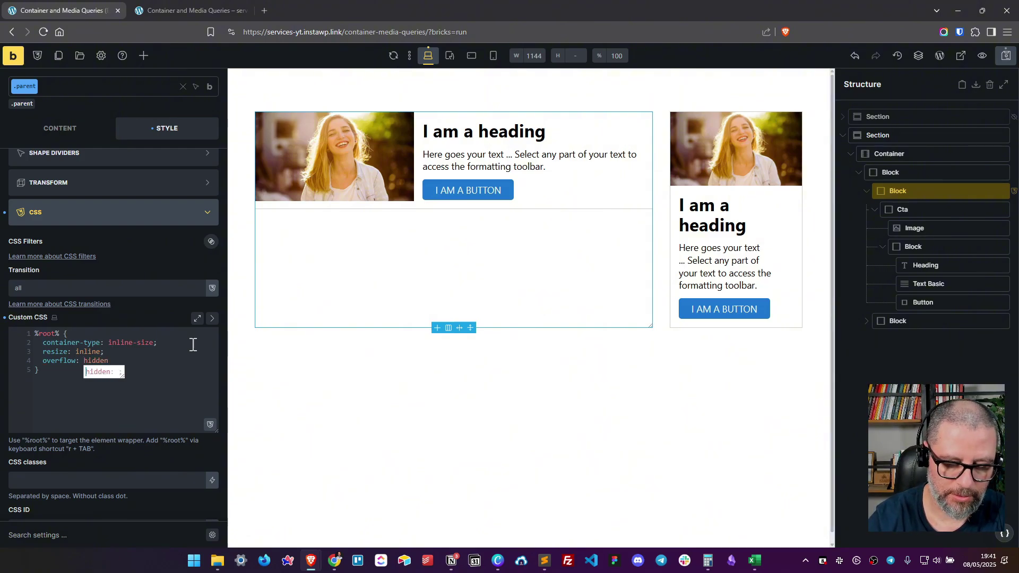
text(;)
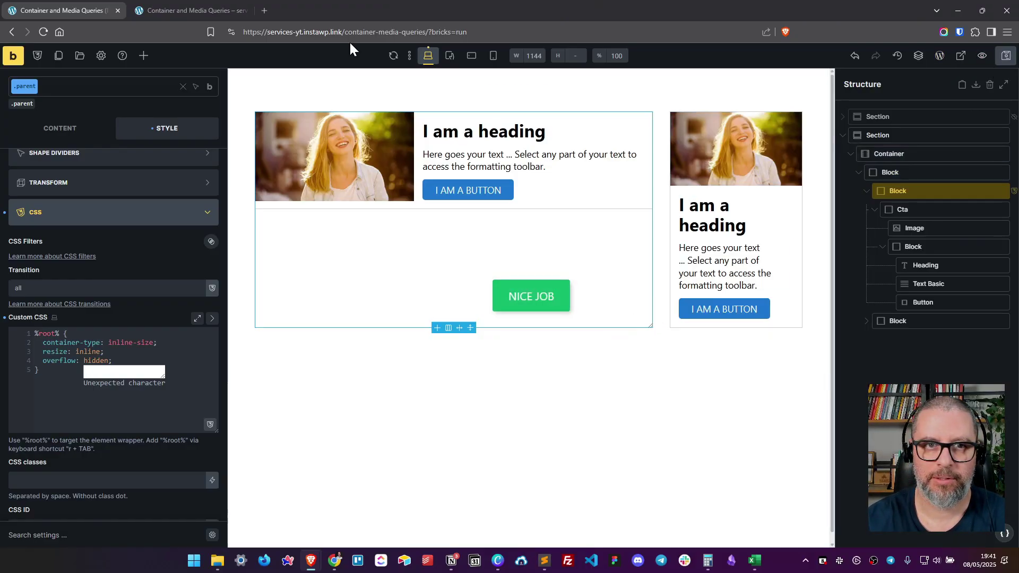
Step: Reload the front-end preview and narrow the first card with its resize handle to check its layout
click(177, 8)
click(43, 33)
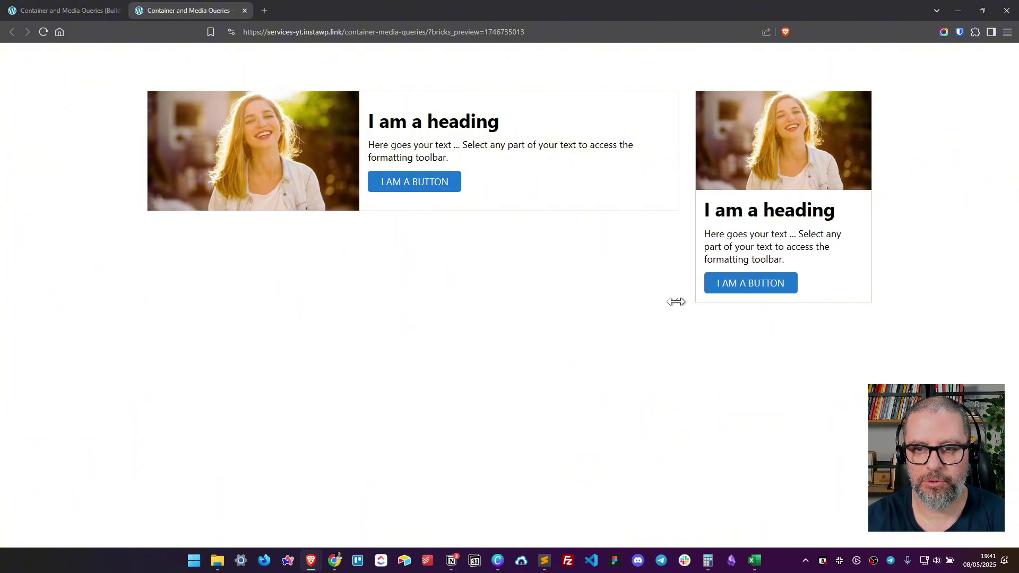
drag(676, 301, 511, 298)
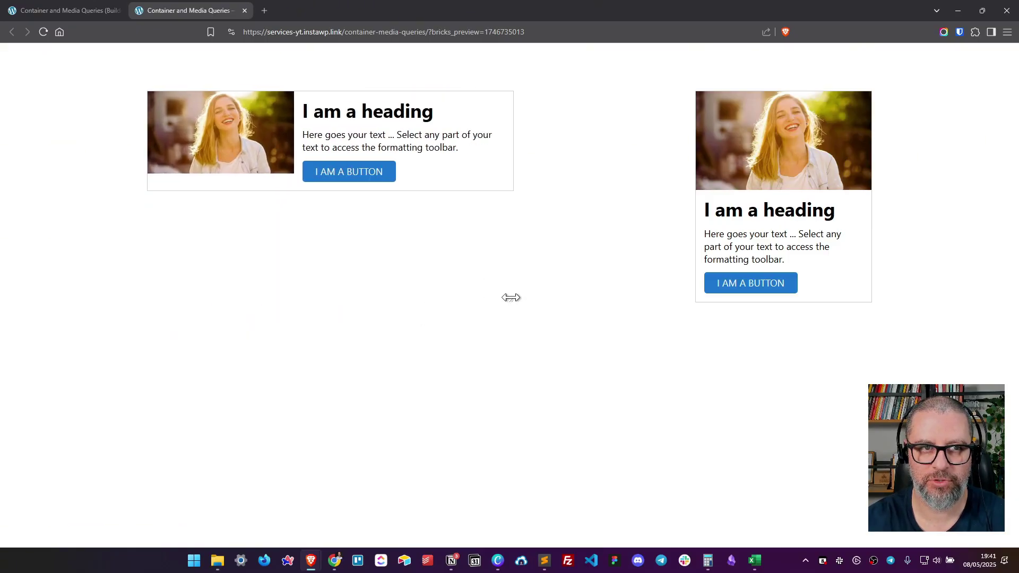
click(69, 10)
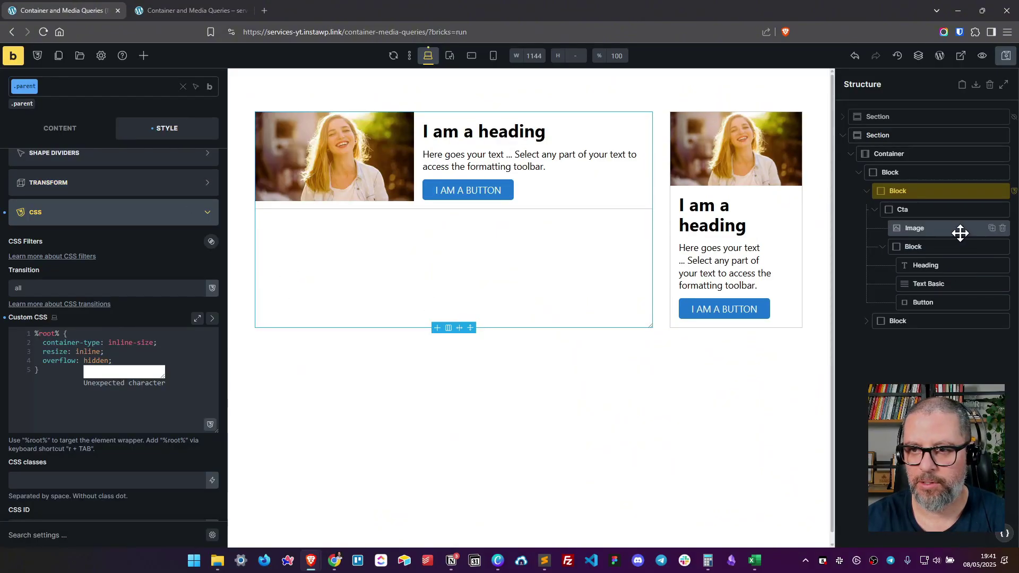
click(936, 210)
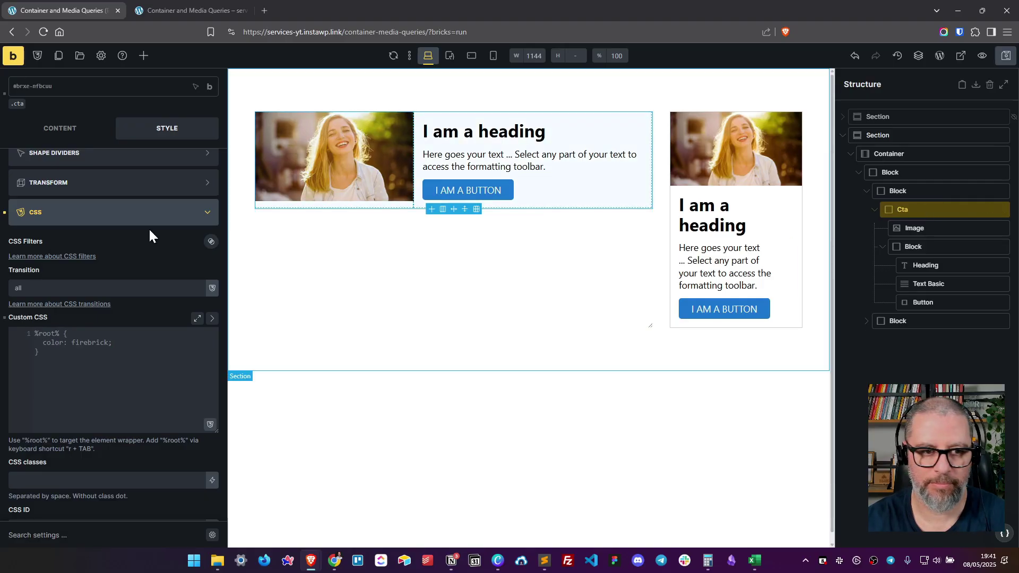
click(18, 104)
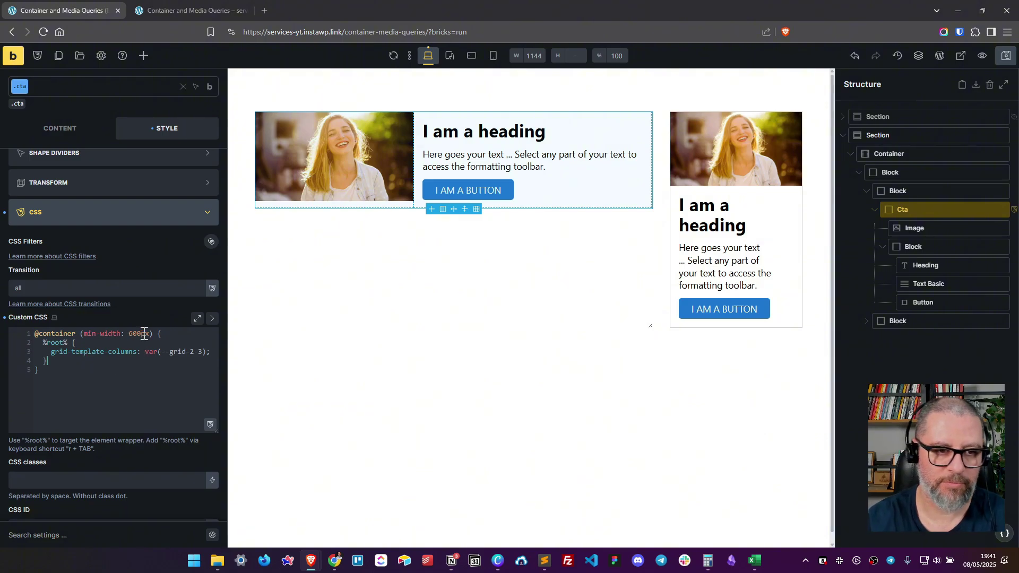
key(Return)
key(Return)
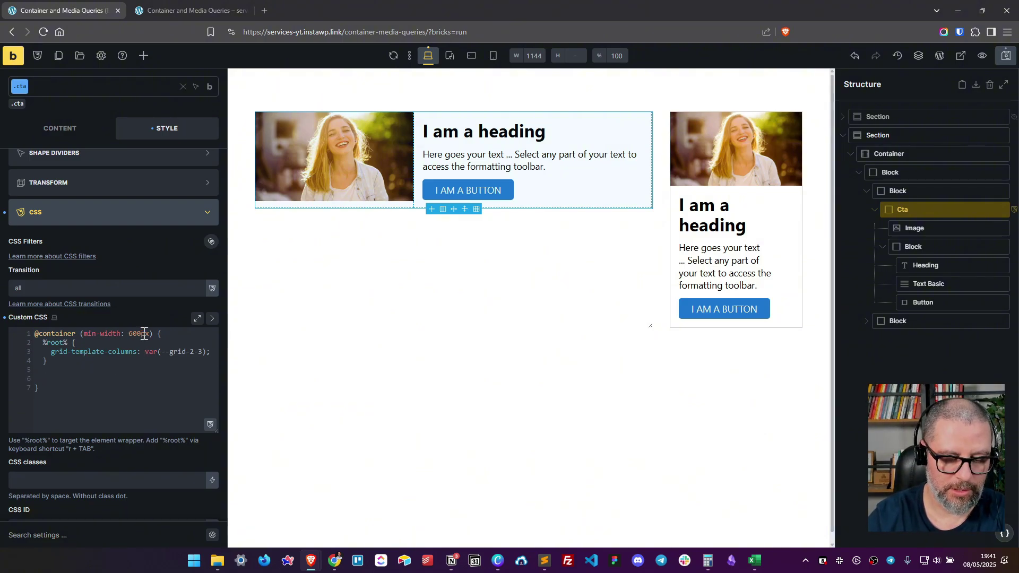
text(r)
key(Tab)
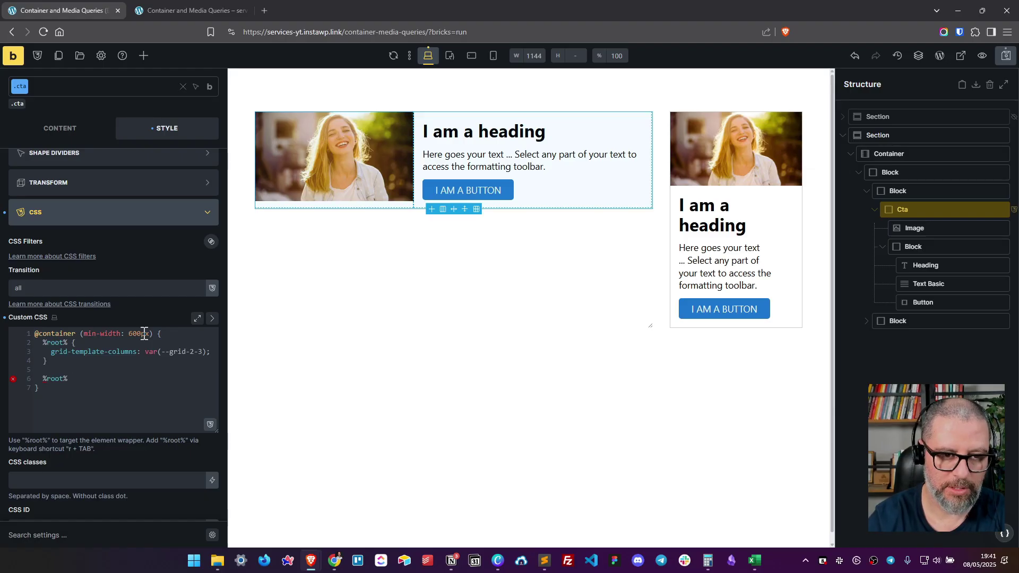
text(img {)
key(Return)
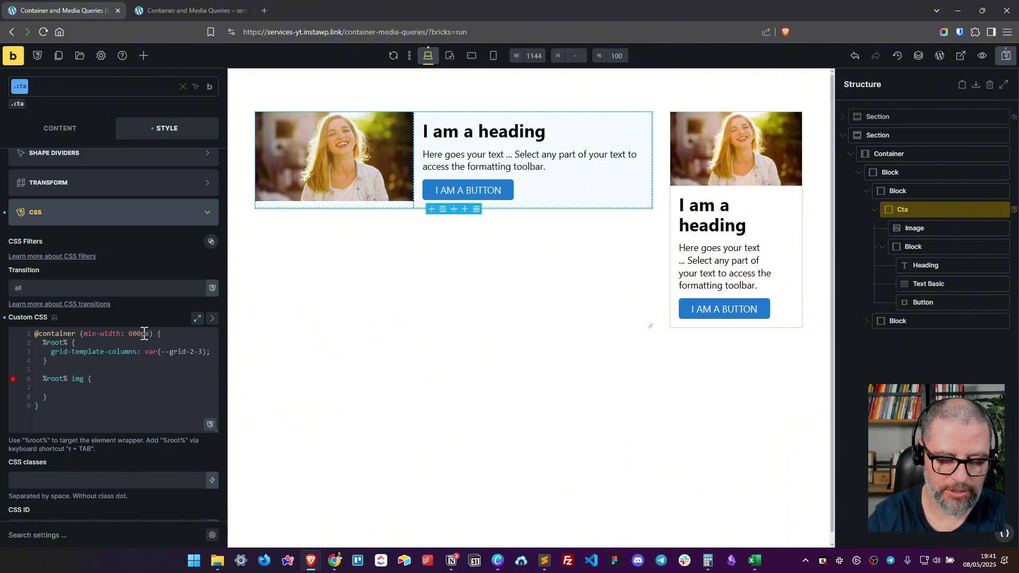
Step: Set width: 100%; and height: 100%; in the %root% img rule
text(width)
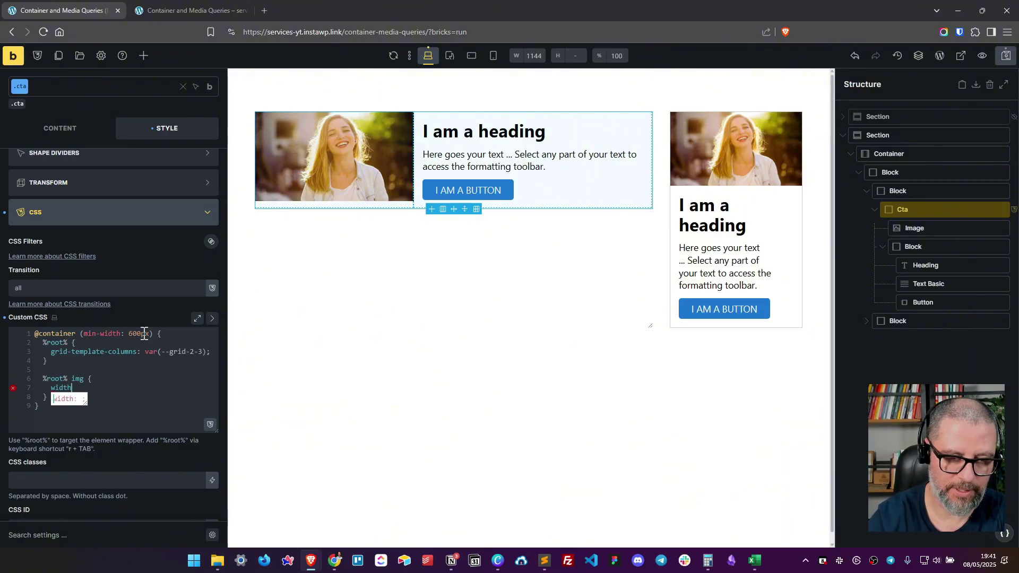
text(: 100%)
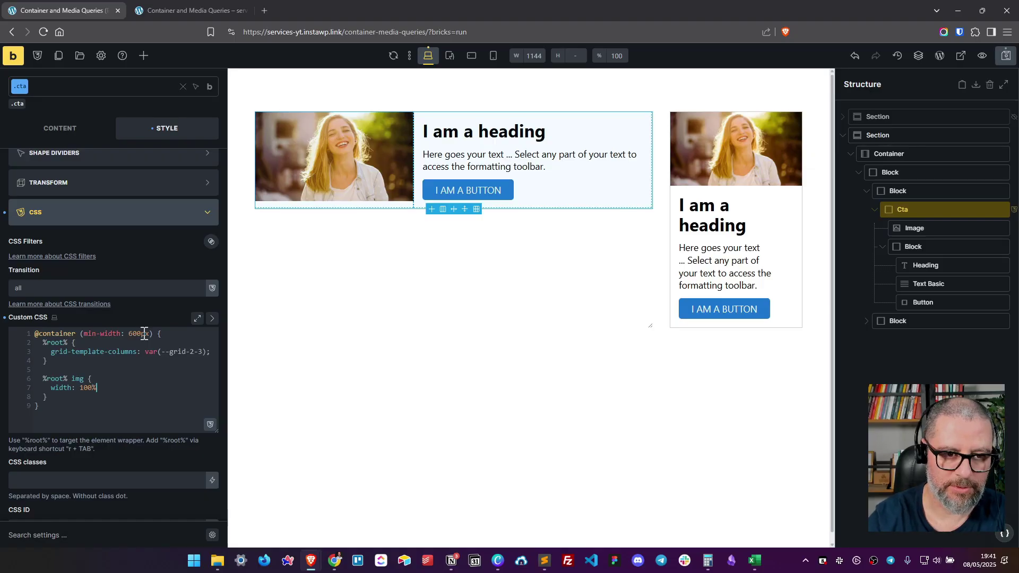
text(;)
key(Return)
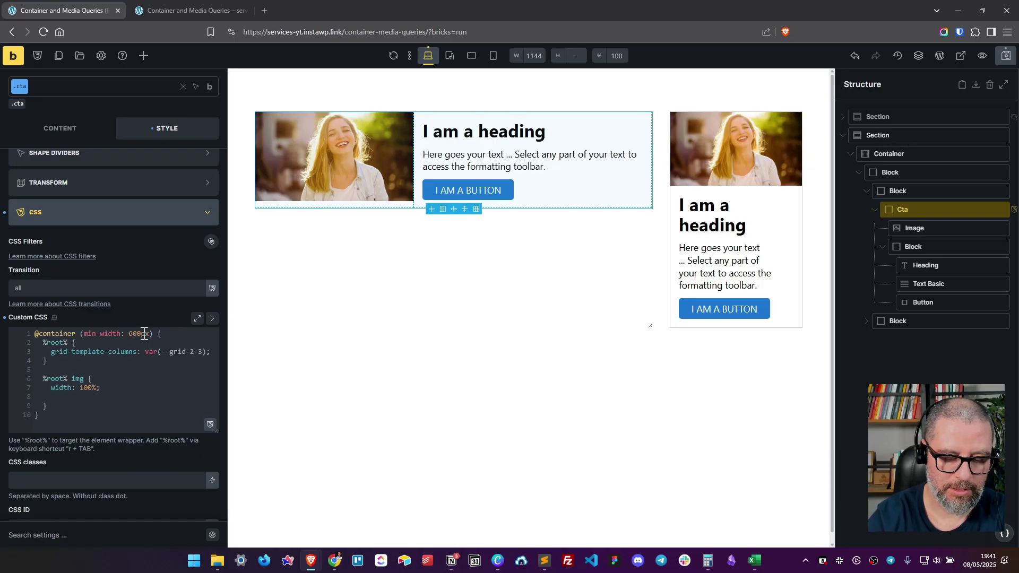
text(height)
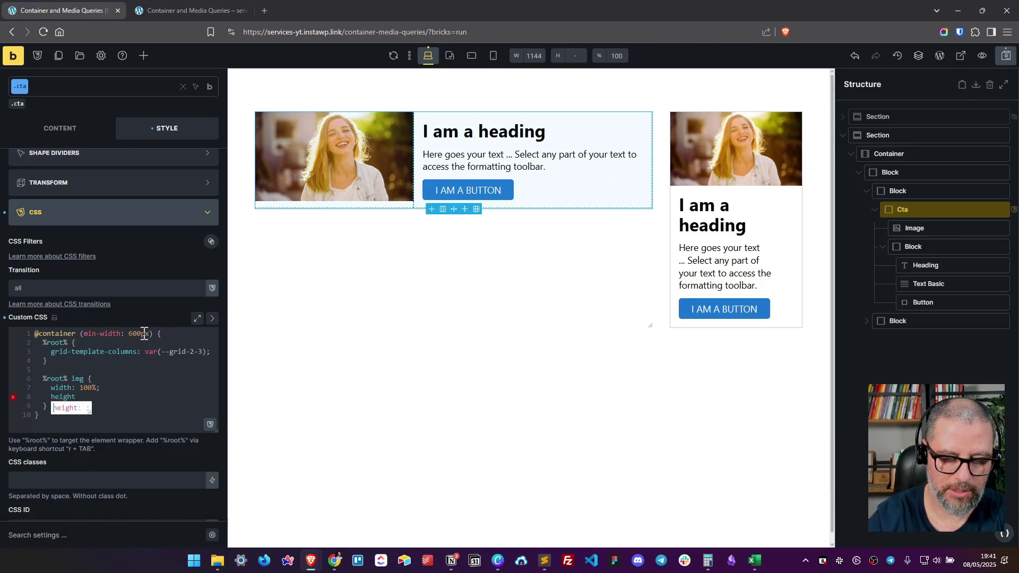
text(: 100%;)
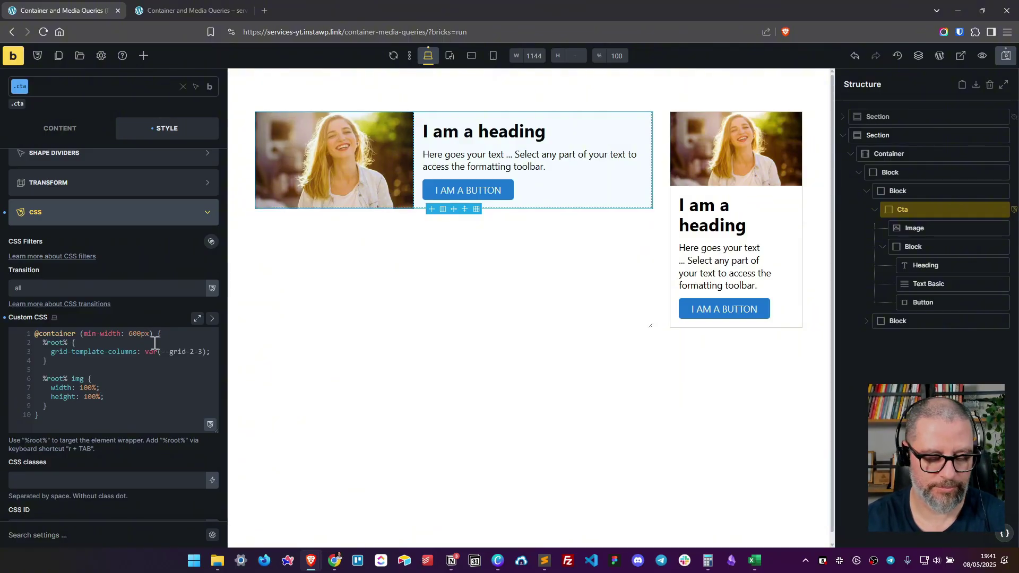
Step: Save the page and test the first card in the reloaded front-end preview by narrowing it and widening it back to full width
key(ctrl+s)
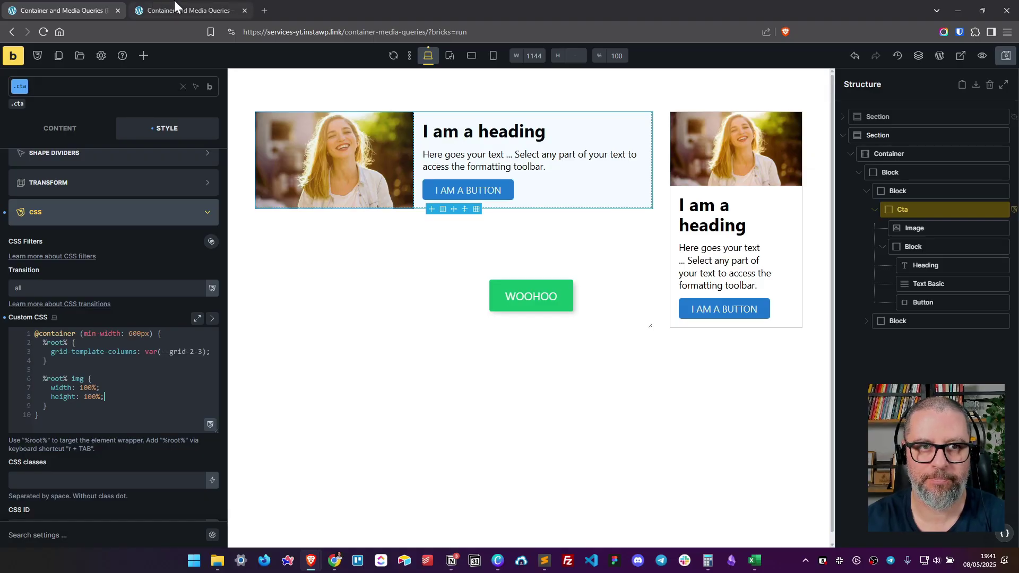
click(175, 8)
click(42, 31)
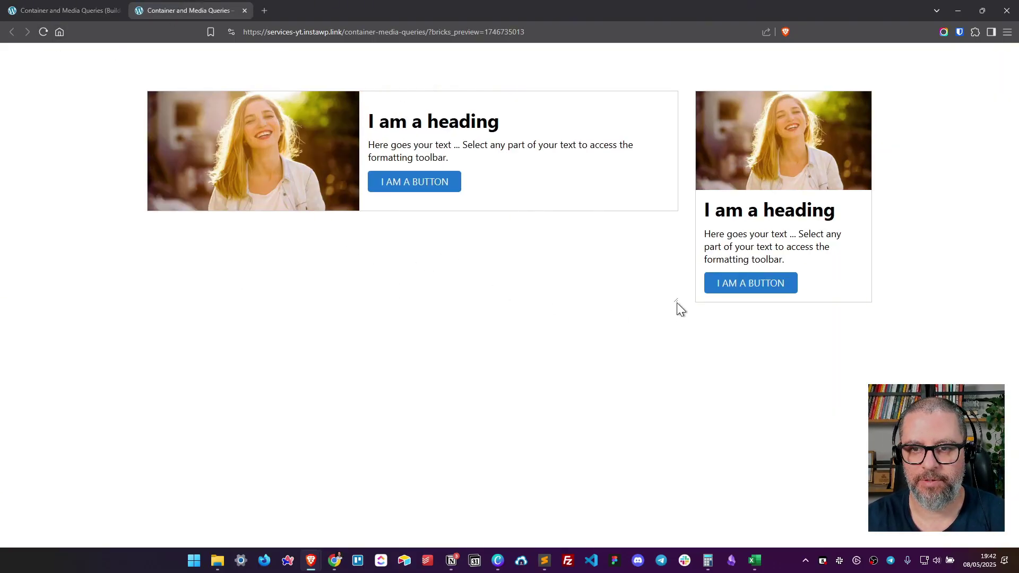
drag(673, 301, 455, 288)
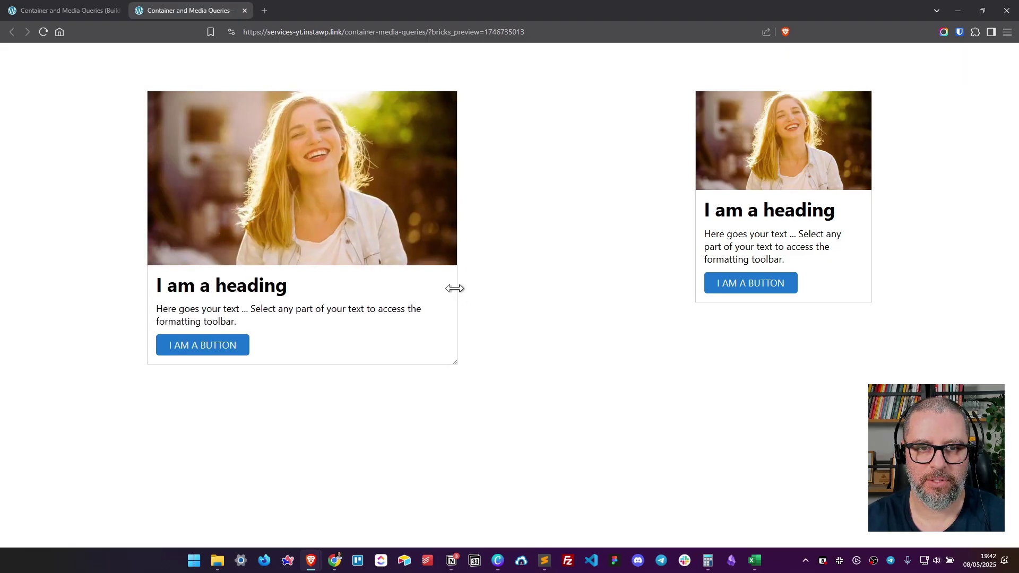
drag(455, 288, 714, 282)
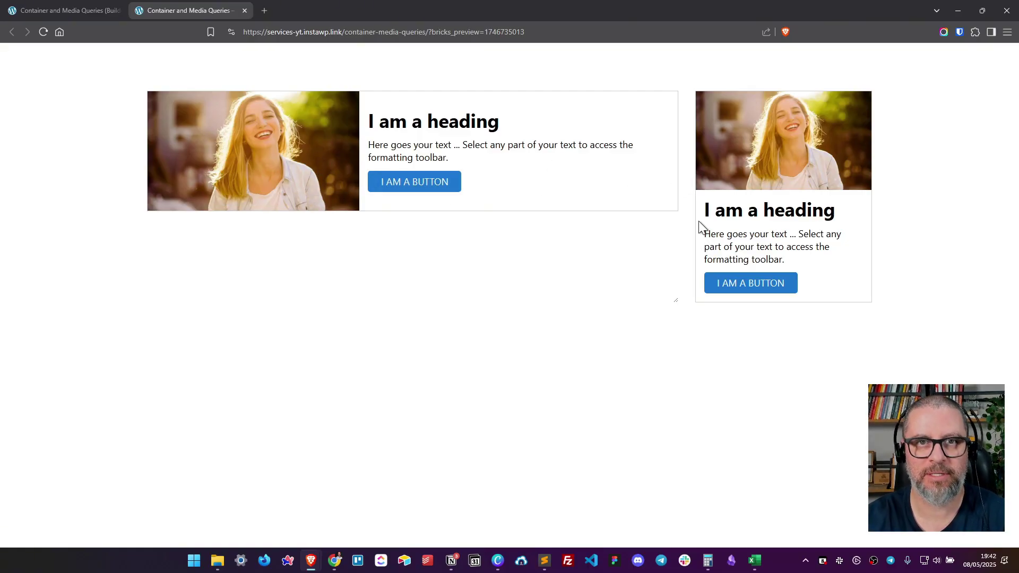
Step: Highlight the container-type: inline-size; declaration in the .parent custom CSS of the first card's wrapping Block
click(58, 8)
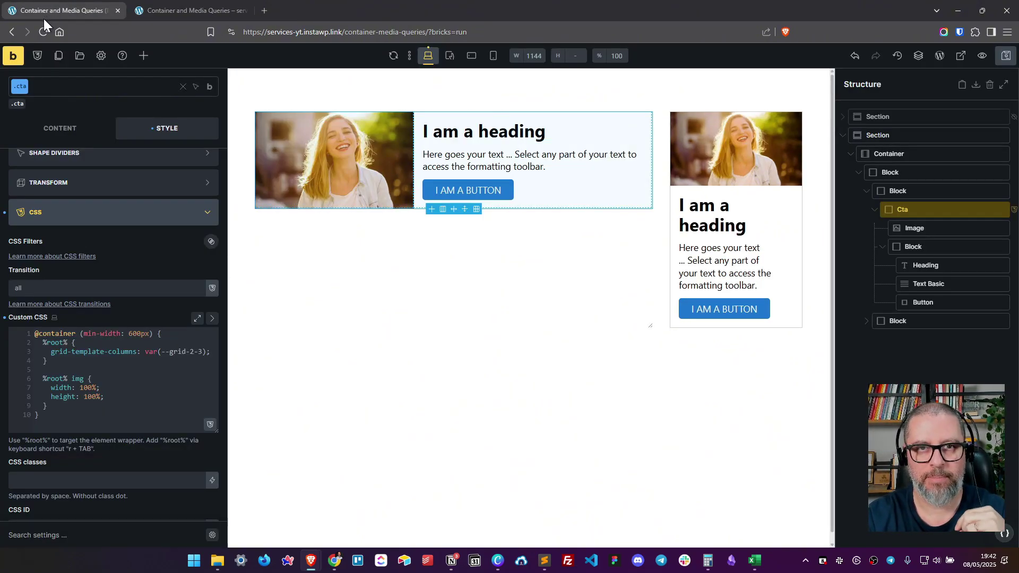
click(905, 190)
drag(43, 343, 161, 343)
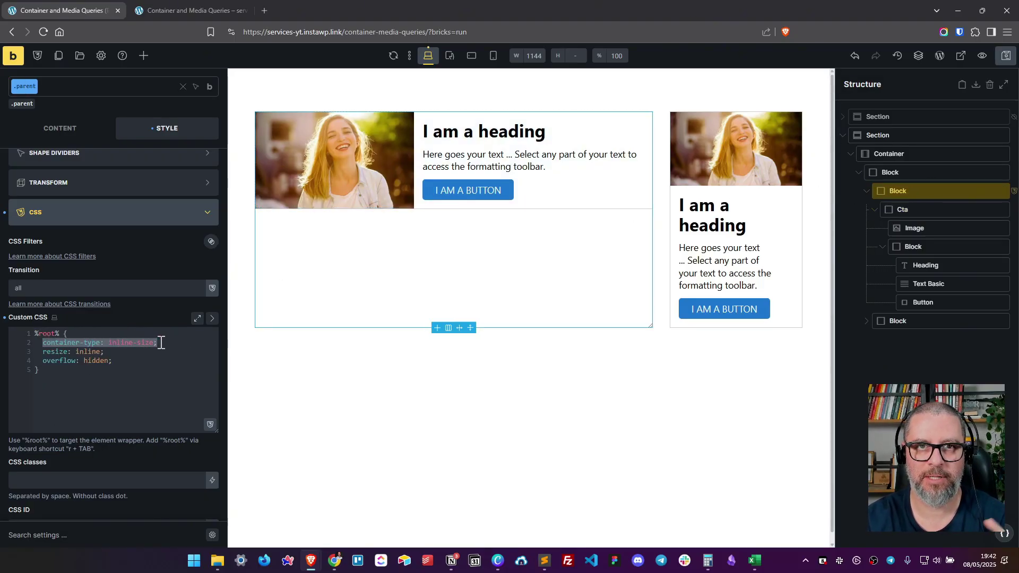